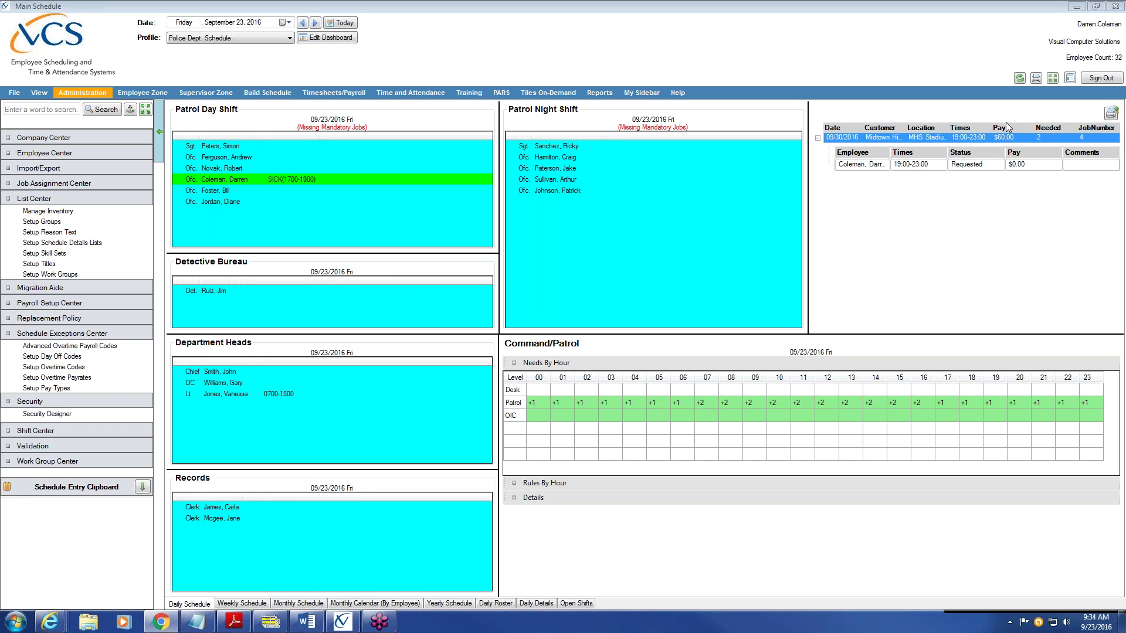
click(76, 94)
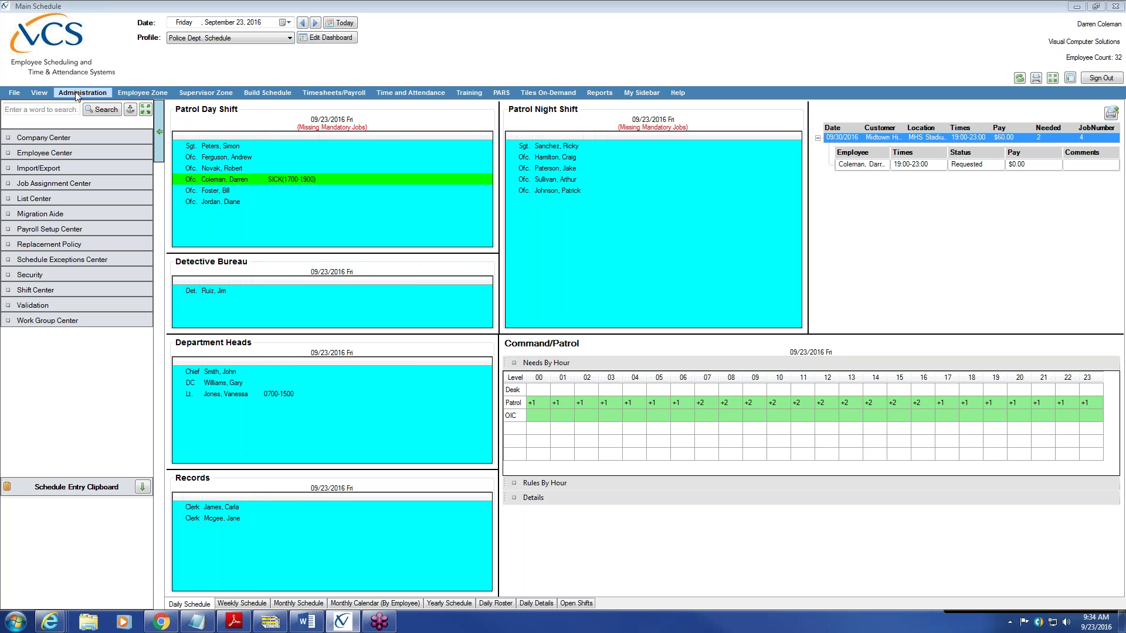
click(76, 97)
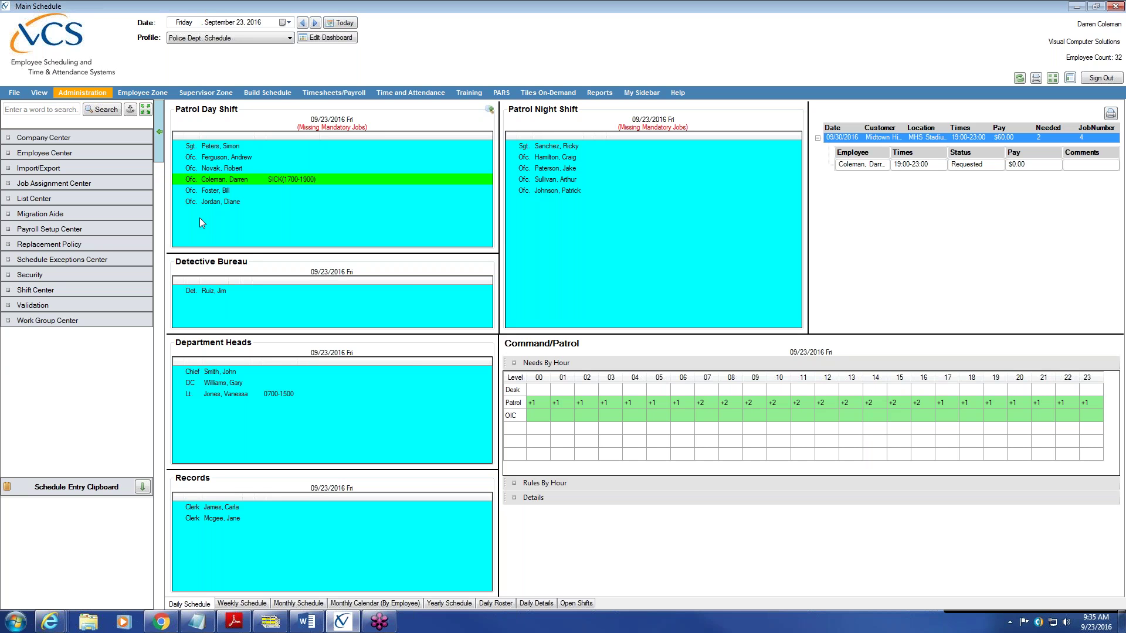
Step: Open the daily assignments manager from the supervisor functions and load the Patrol Day Shift for September 23, 2016
click(209, 94)
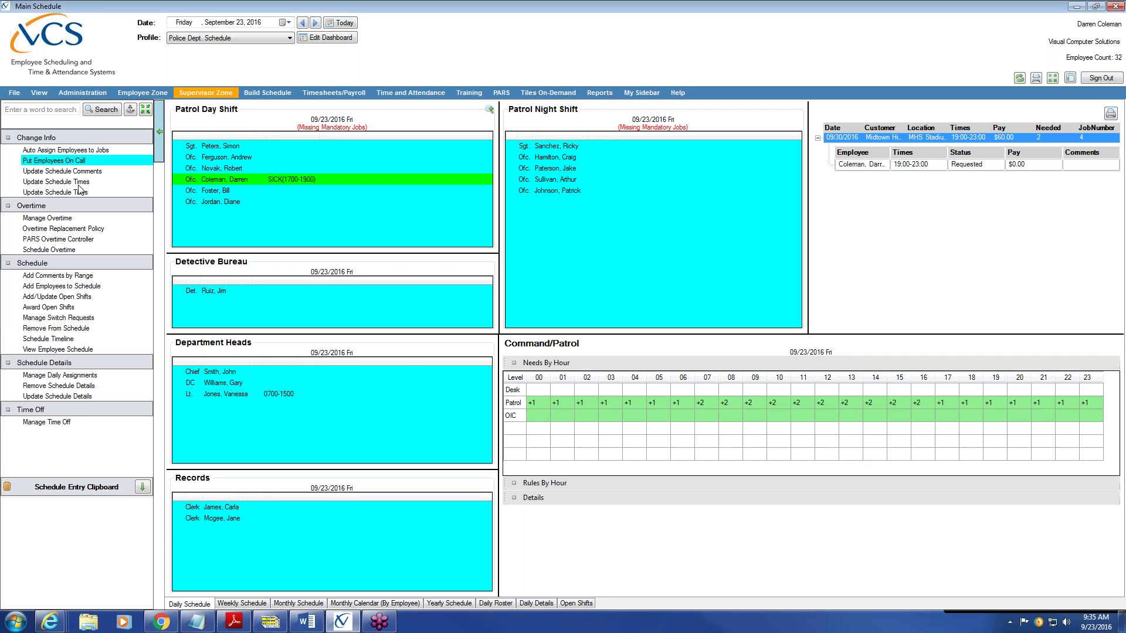
click(111, 376)
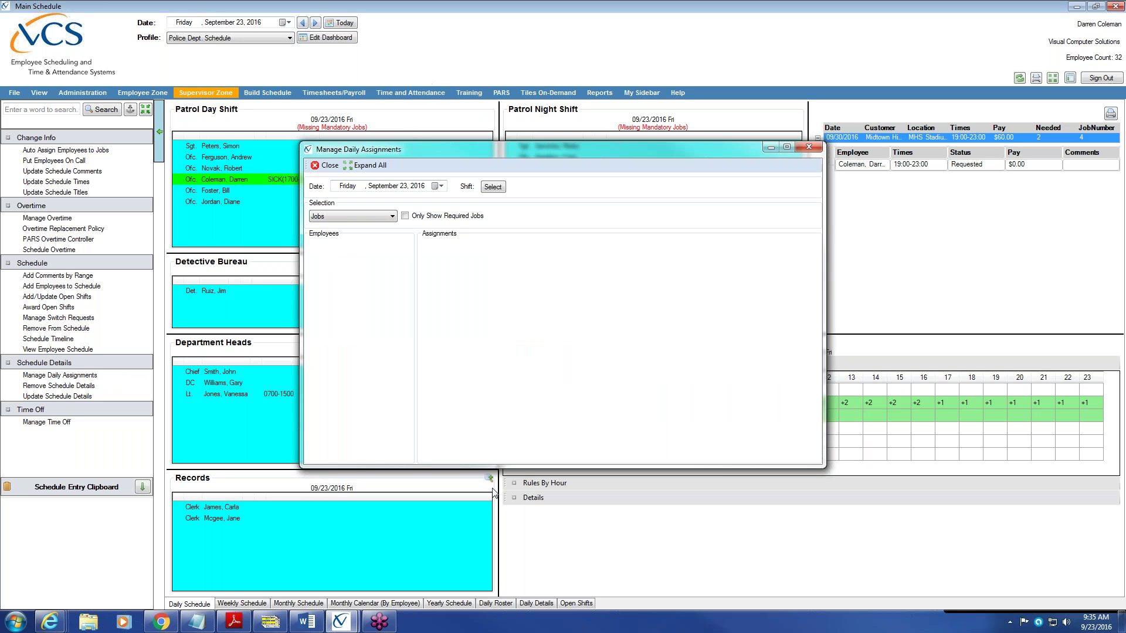
click(496, 189)
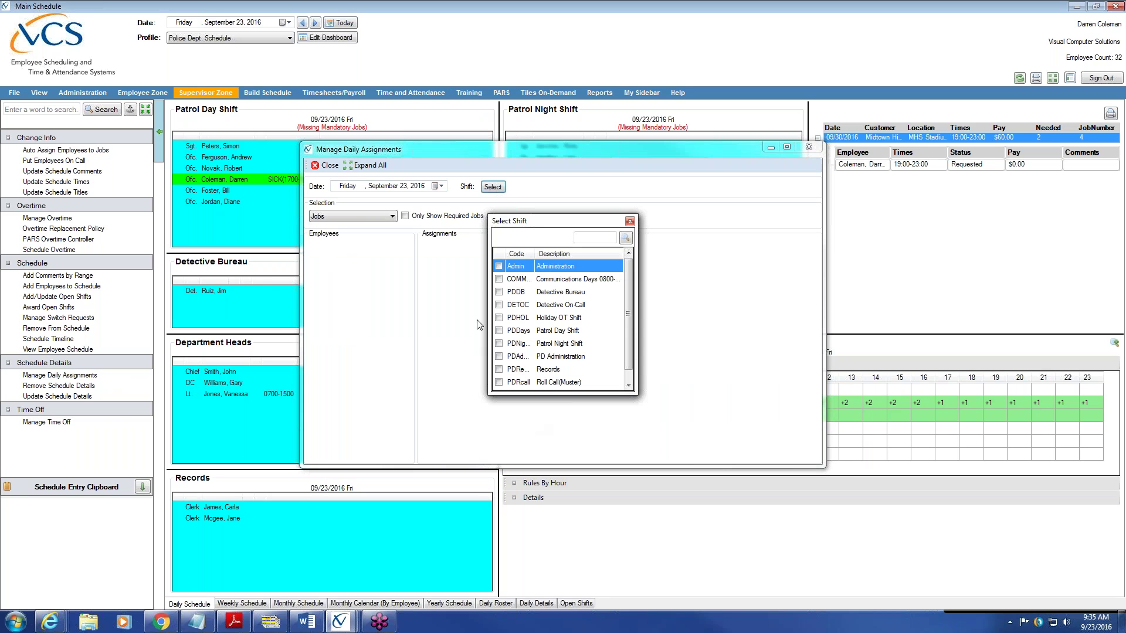
click(499, 331)
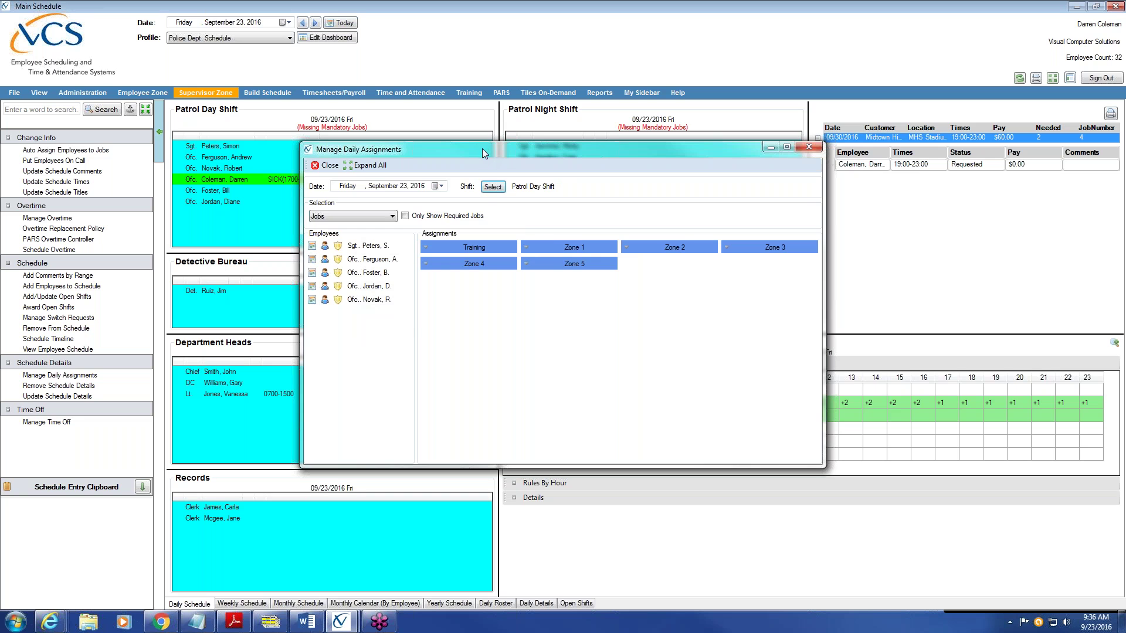
drag(483, 149, 555, 133)
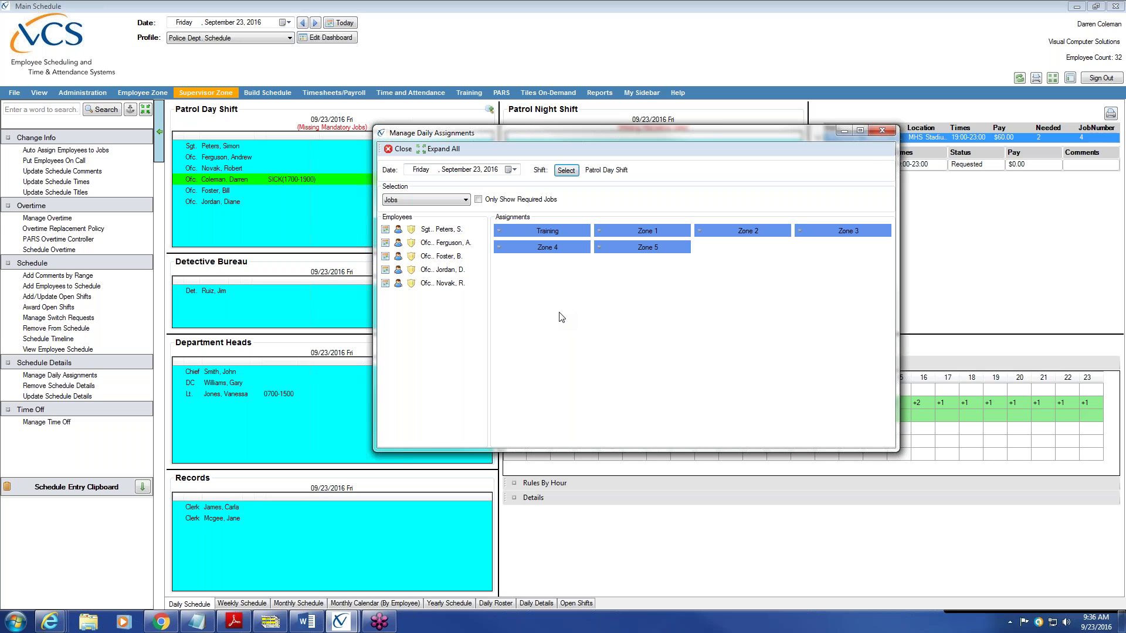
Step: Assign the four officers listed below the sergeant, from last to first, to Zone 5, Zone 4, Zone 3 and Zone 2, and close the manager
drag(425, 287, 658, 252)
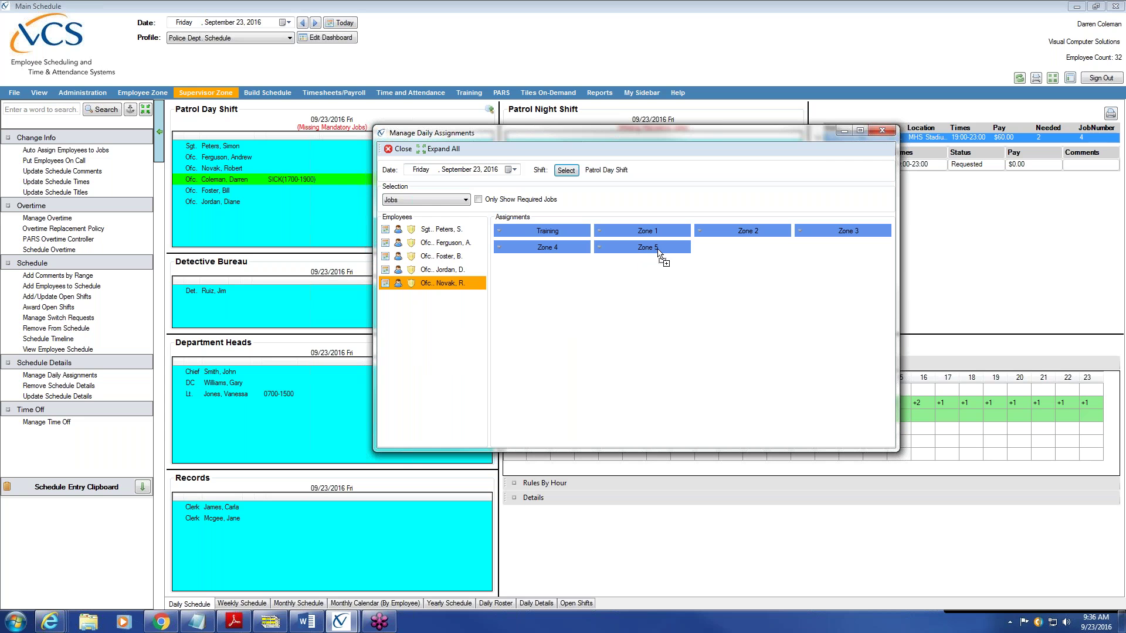
drag(658, 252, 658, 252)
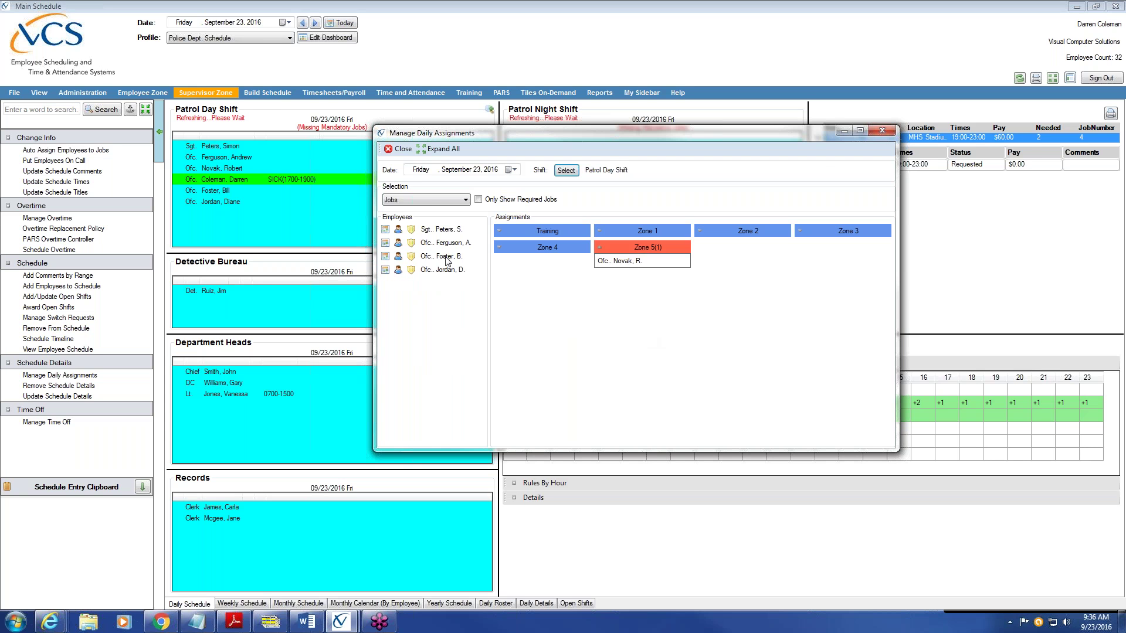
drag(437, 274, 535, 249)
drag(440, 257, 838, 232)
drag(441, 244, 747, 240)
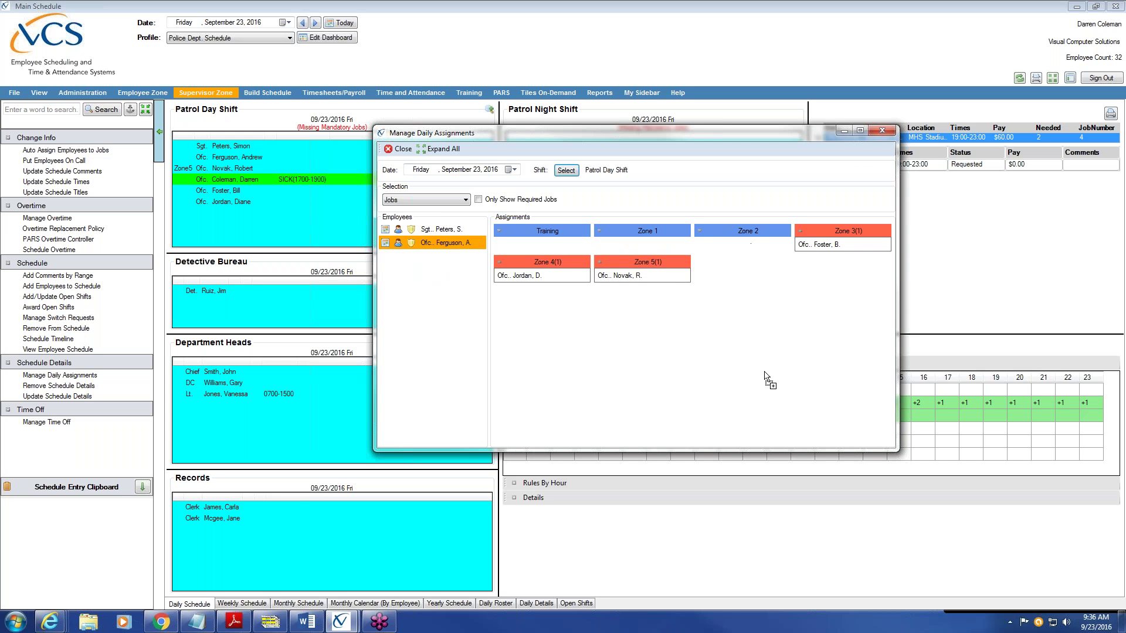
drag(765, 378, 765, 378)
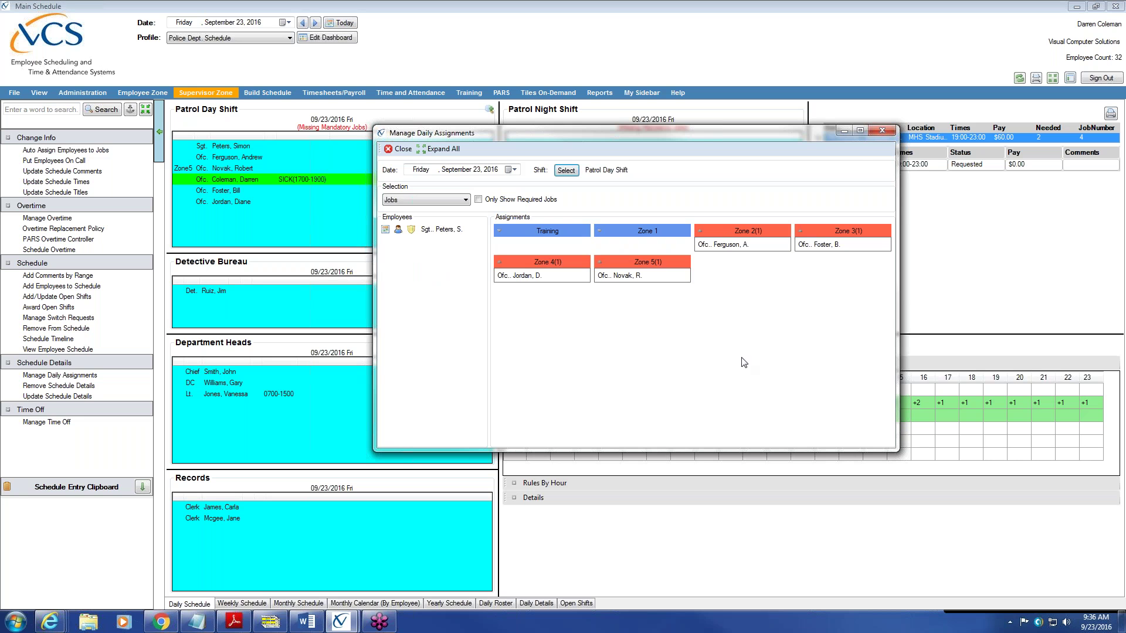
click(399, 149)
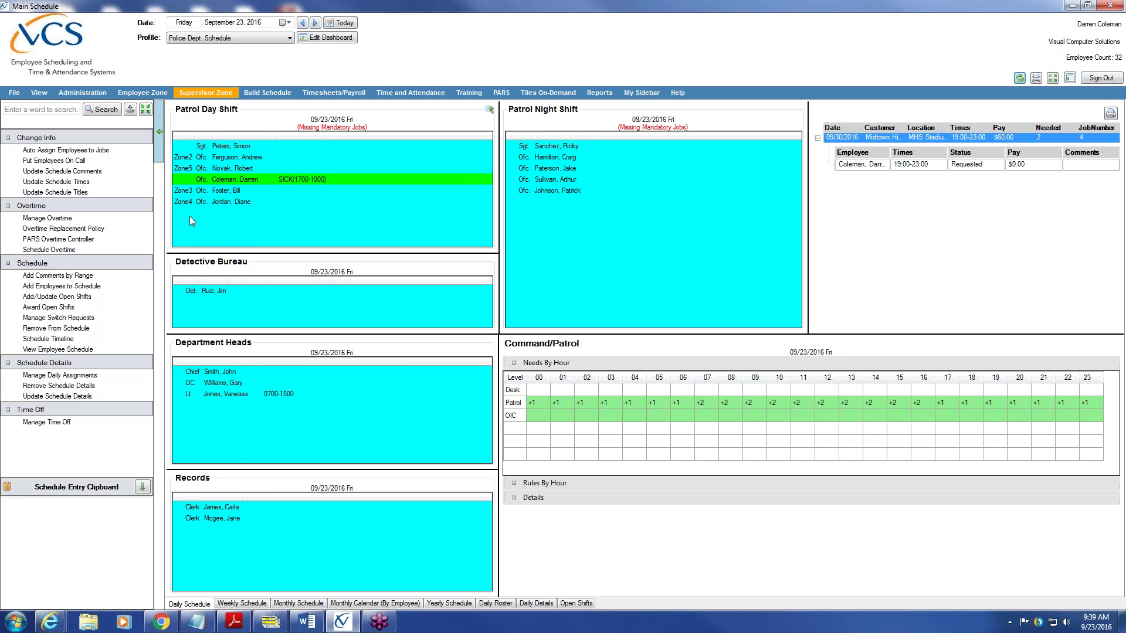
Step: Open the job setup in the Job Assignment Center and examine the Zone 1 job's description and sort number
click(82, 93)
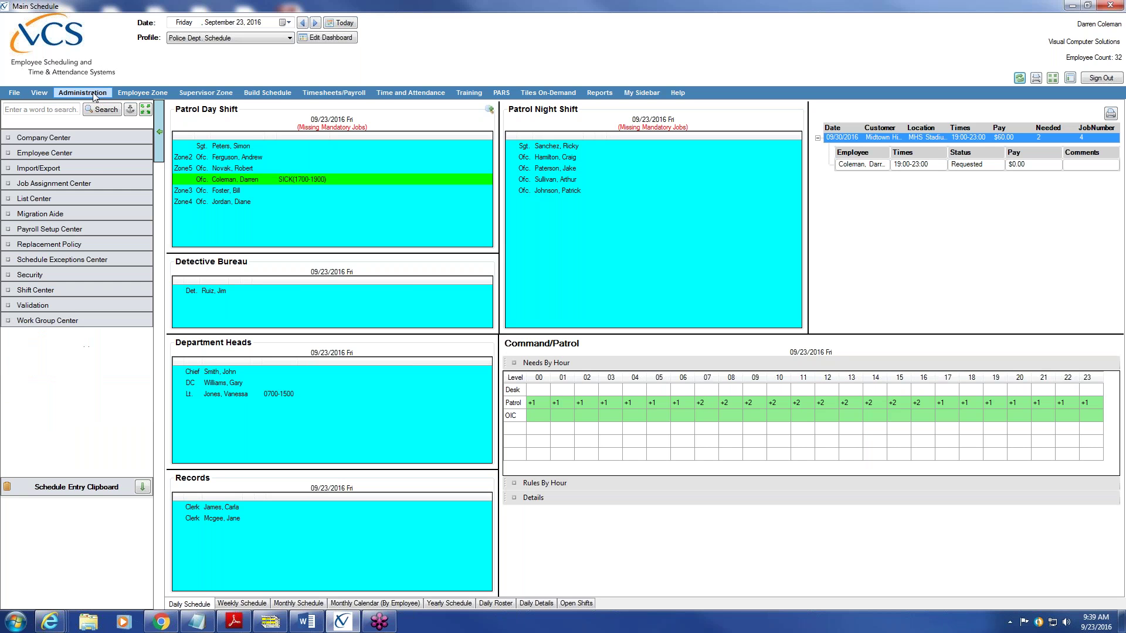
click(97, 184)
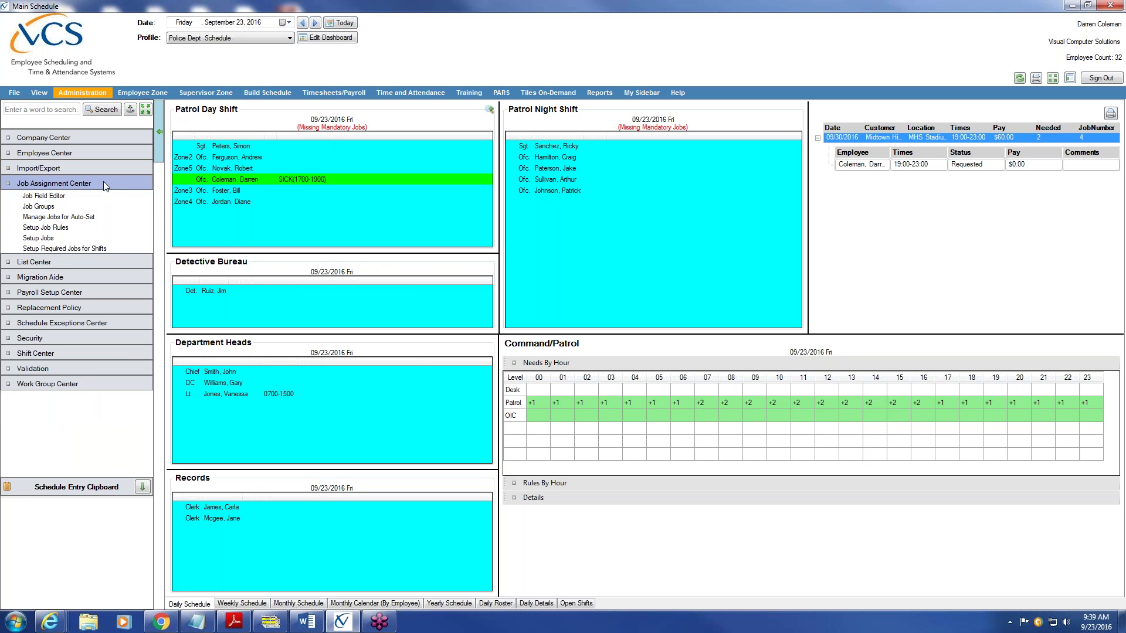
click(66, 241)
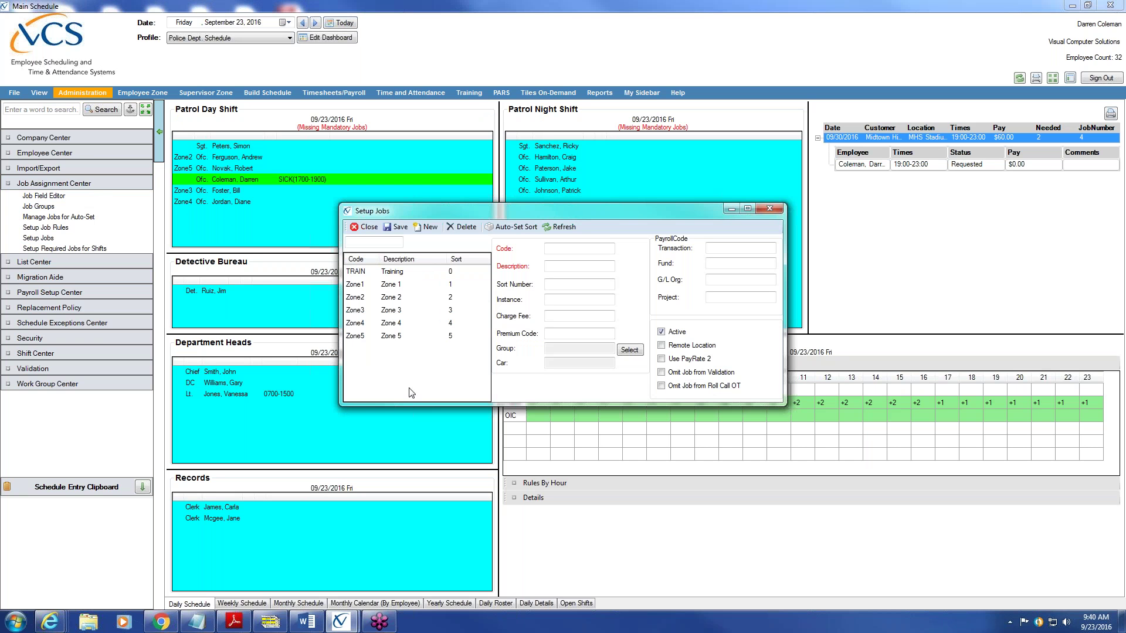
click(354, 287)
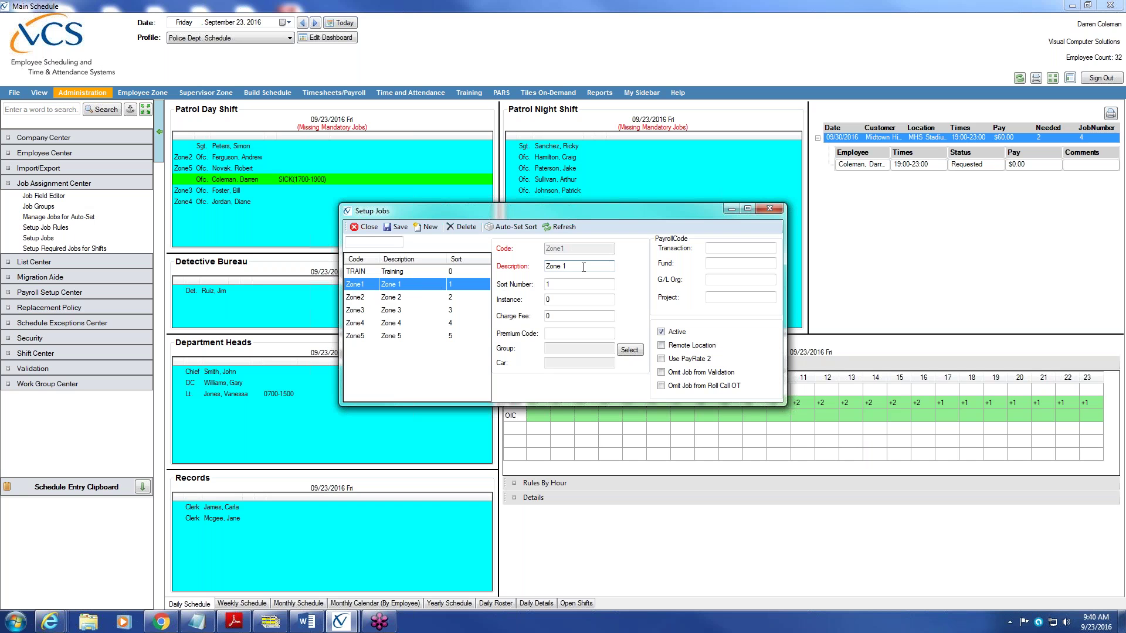
click(566, 285)
click(566, 267)
click(580, 284)
Step: Create and save a new job with code Zone6, description Zone 6 and sort number 6, and open its record
click(429, 227)
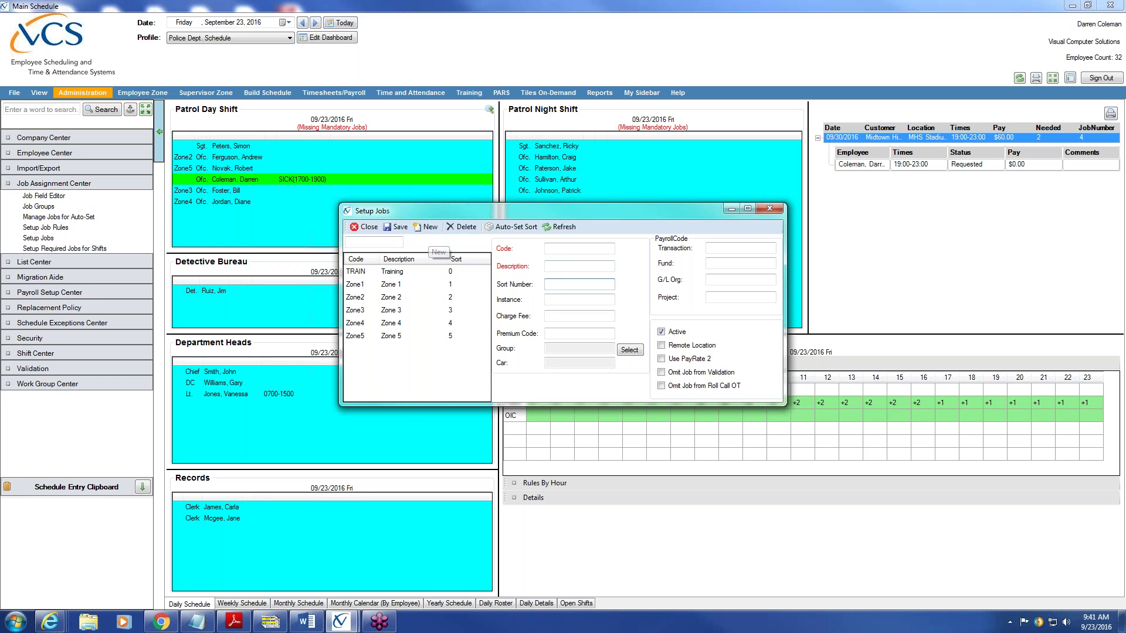
click(566, 248)
text(Z)
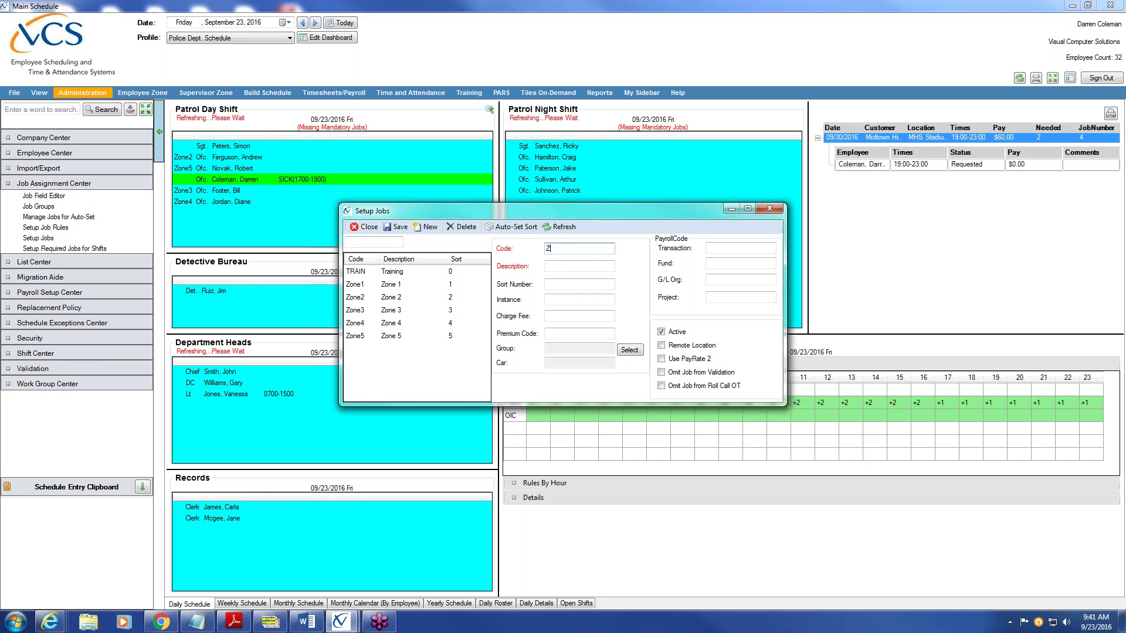
text(one6)
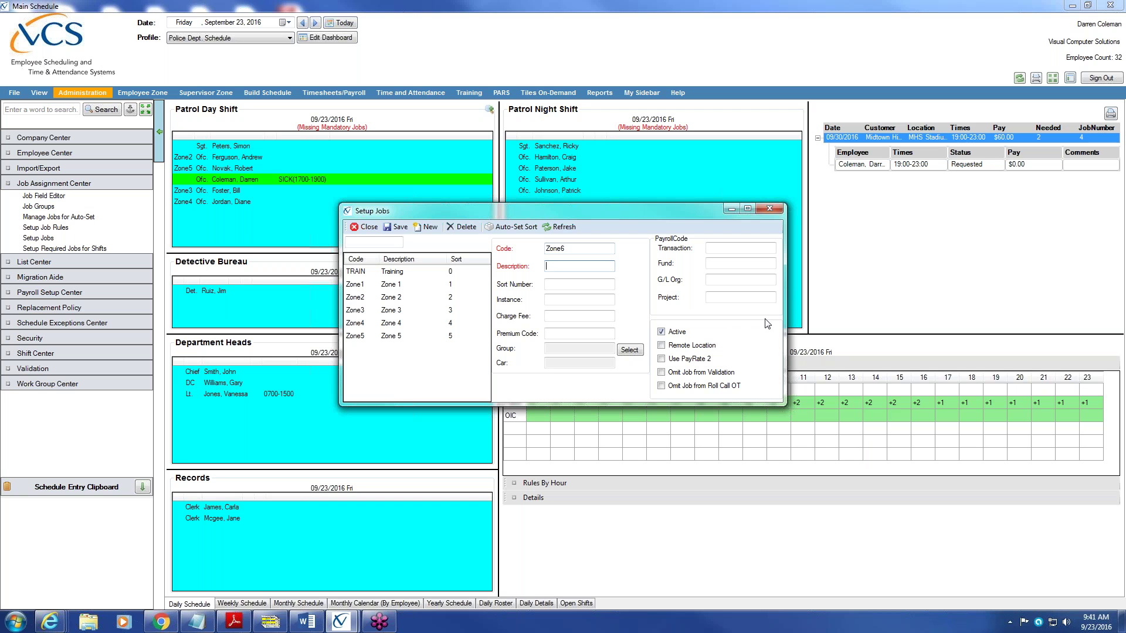
text(Zone 6)
click(568, 284)
click(399, 229)
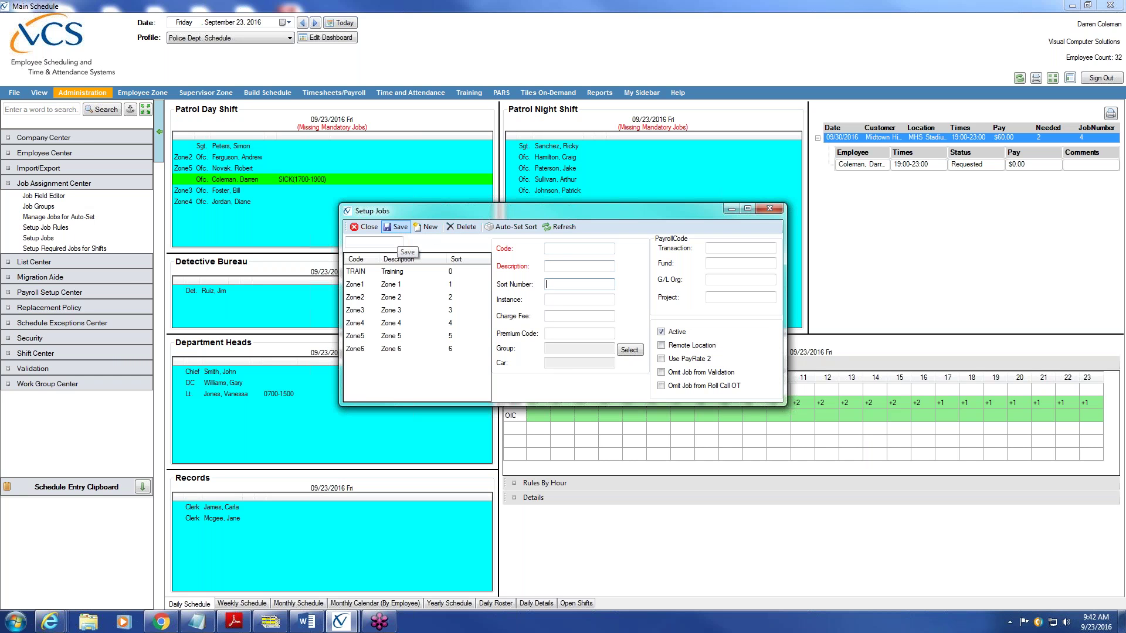
click(395, 349)
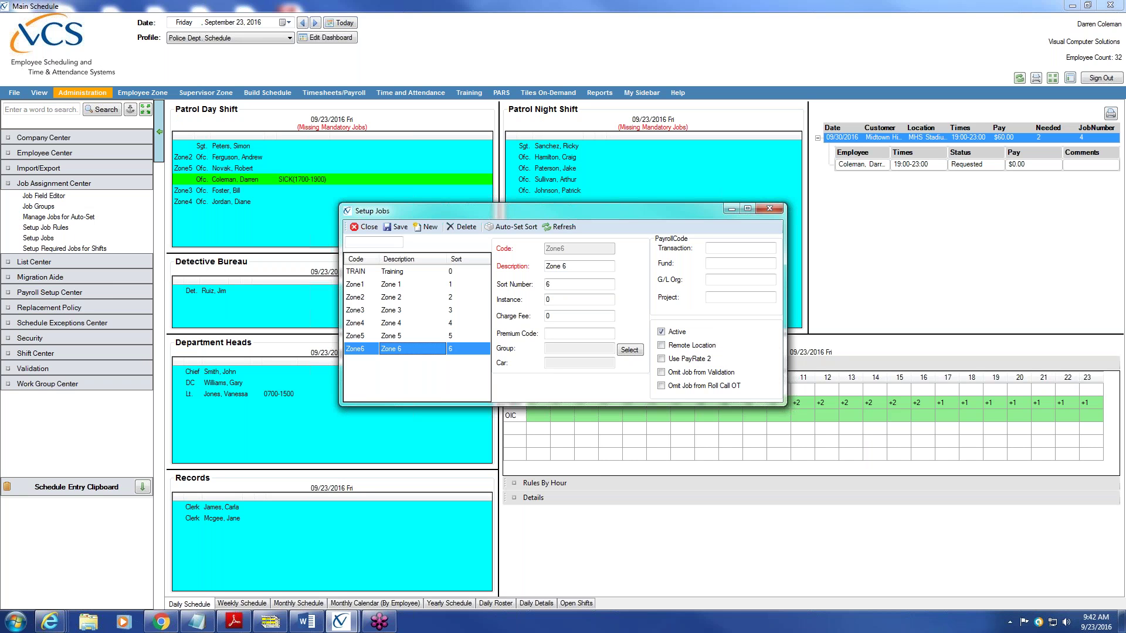
Step: Start a new job with the code OIC and the description Officer In Charge
click(434, 230)
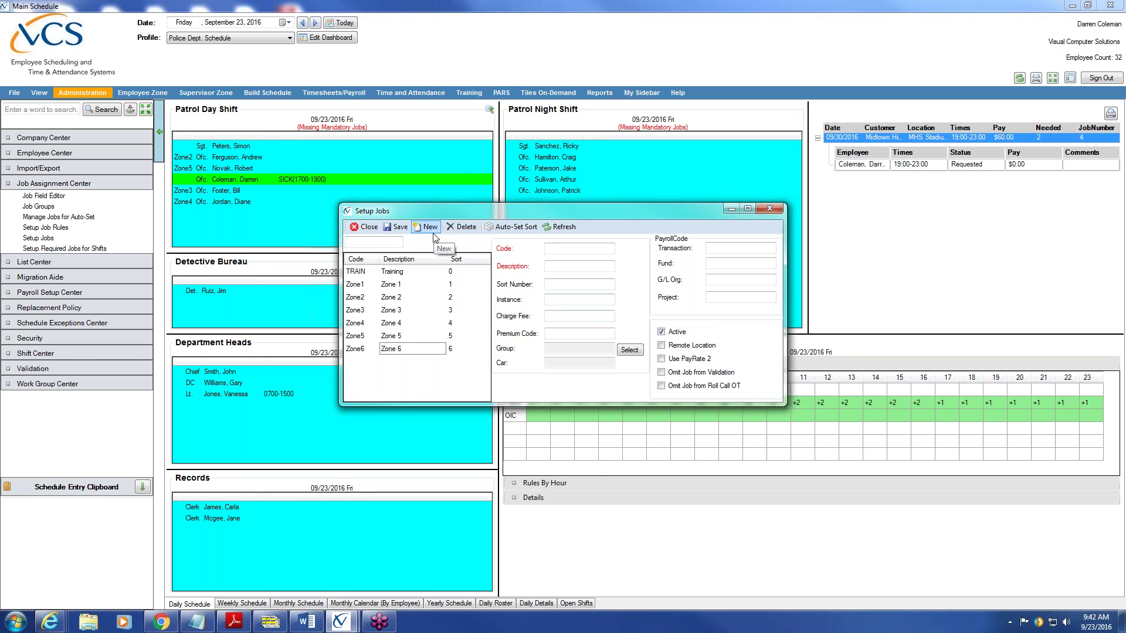
click(580, 249)
text(O)
key(Tab)
text(Offi)
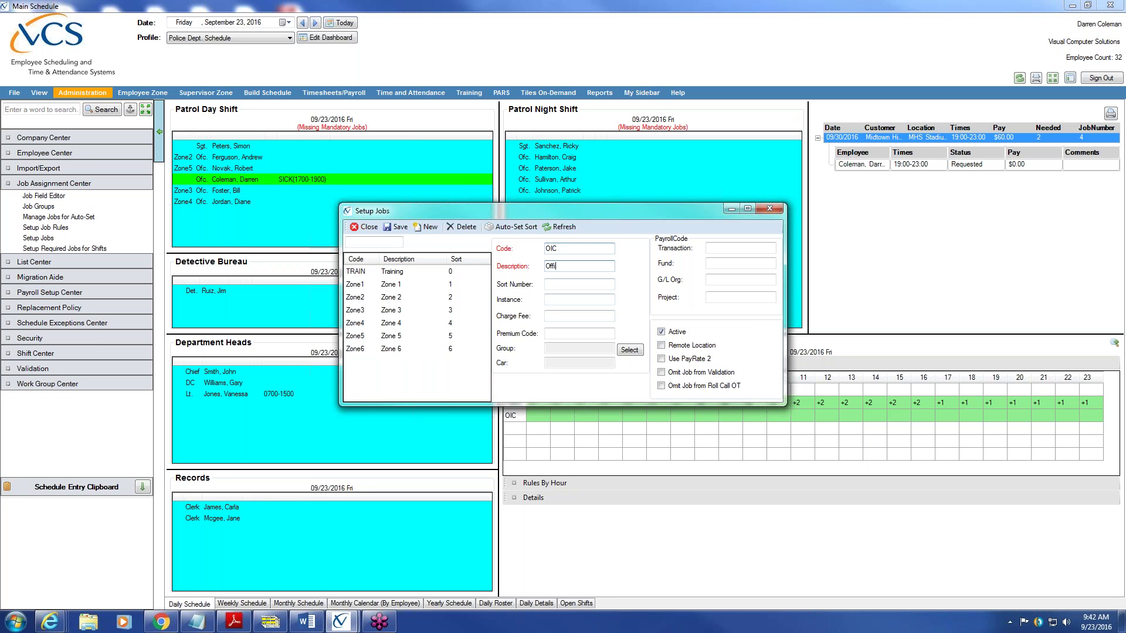
text(cer In Charge)
Step: Give the Officer In Charge job sort number 7 and premium code OIC, and save it
click(580, 286)
click(569, 334)
text(OIC)
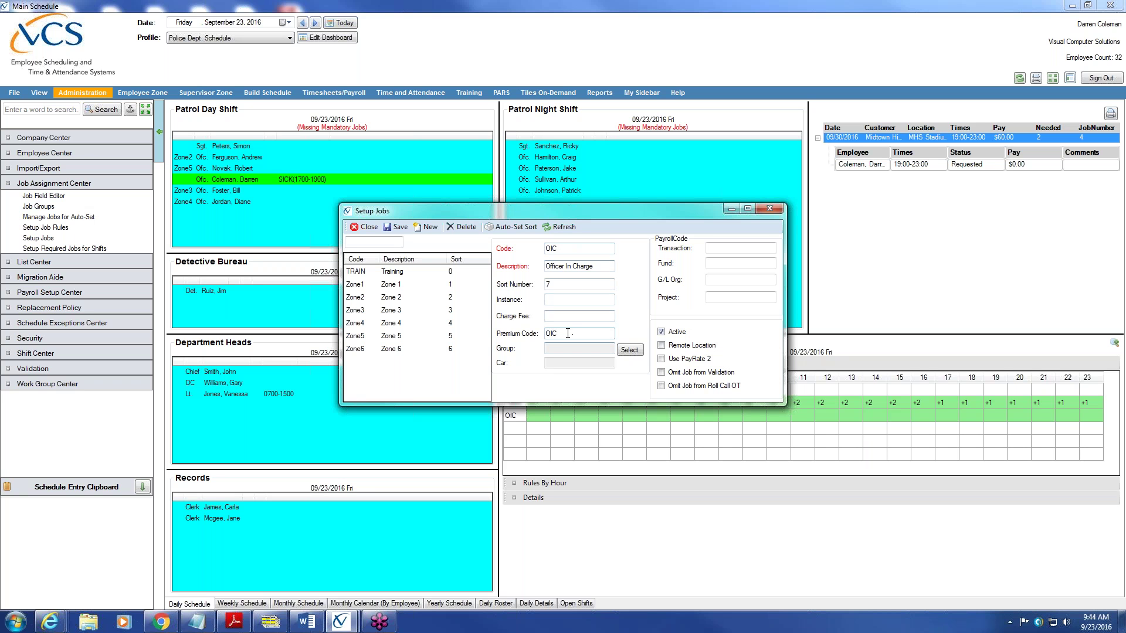
drag(569, 335, 547, 334)
text(OIC)
click(396, 227)
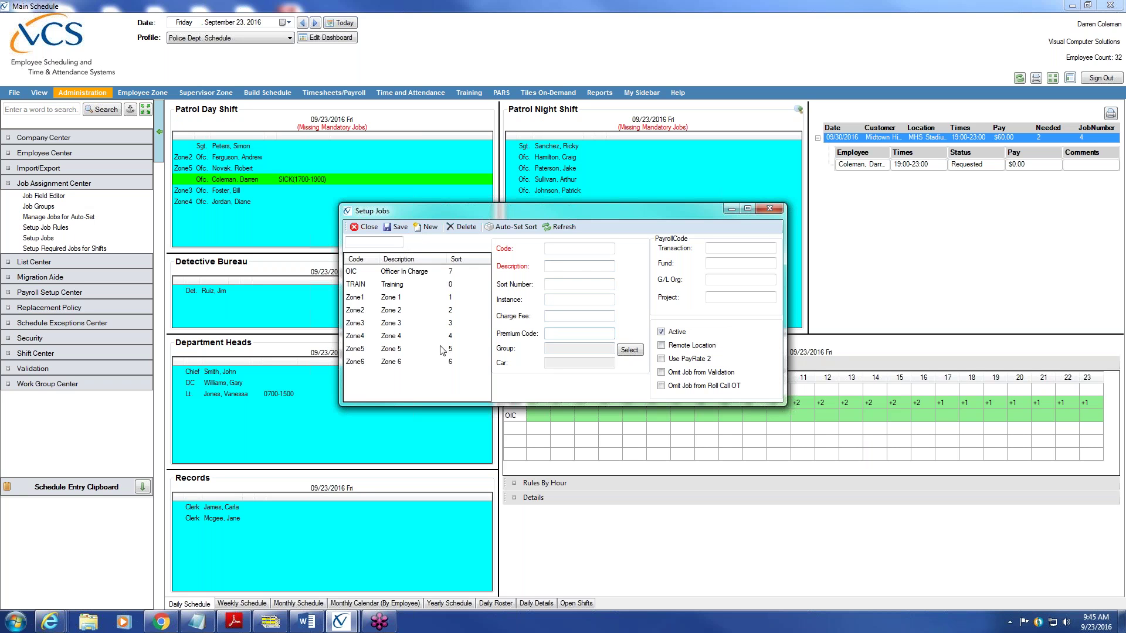
Step: Reopen the Officer In Charge job to check its premium code, save it again and dismiss the error dialog
click(400, 275)
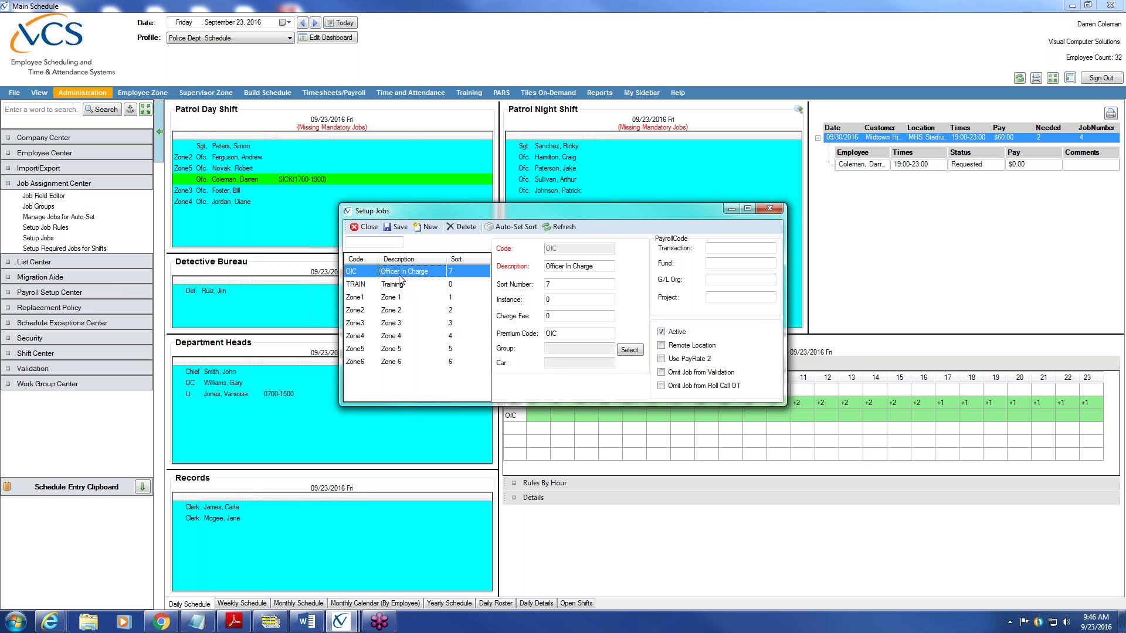
click(553, 332)
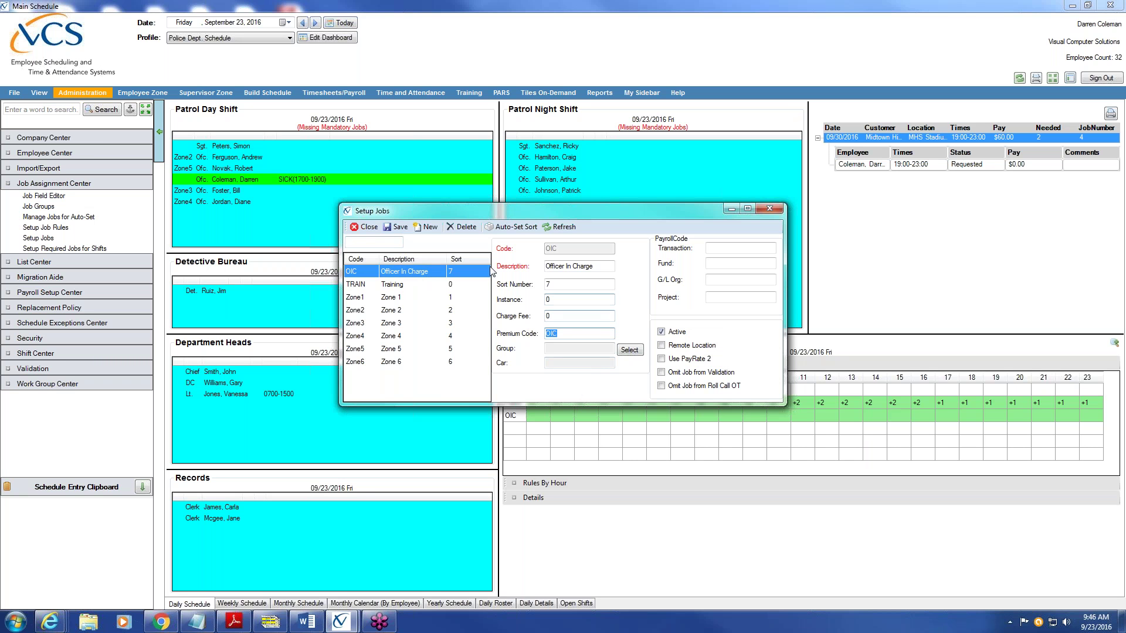
click(403, 227)
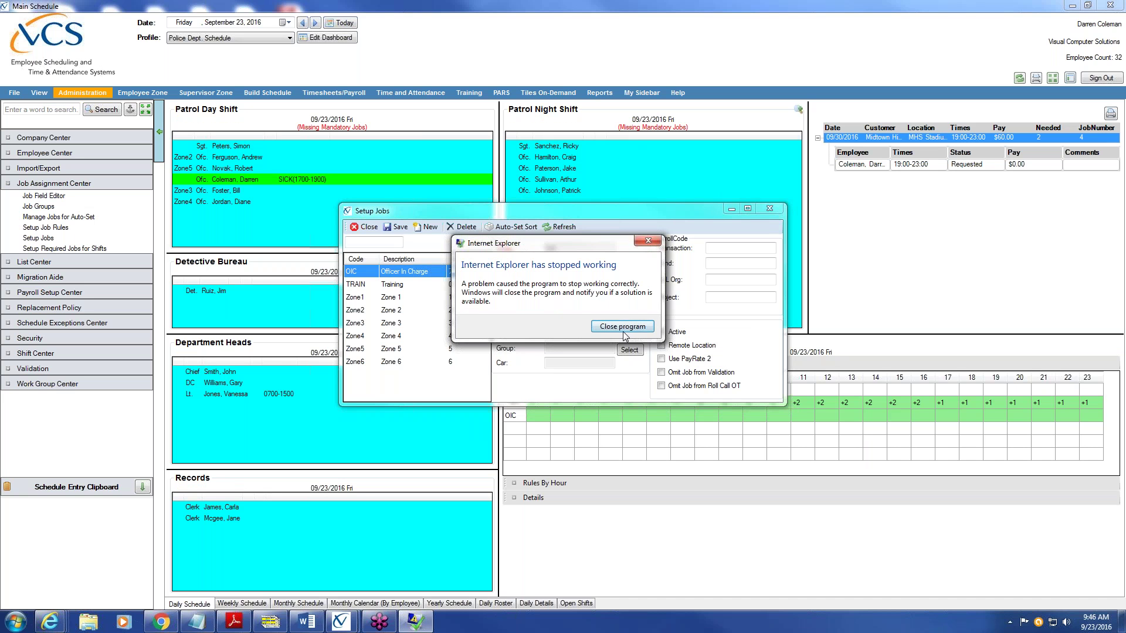
click(648, 241)
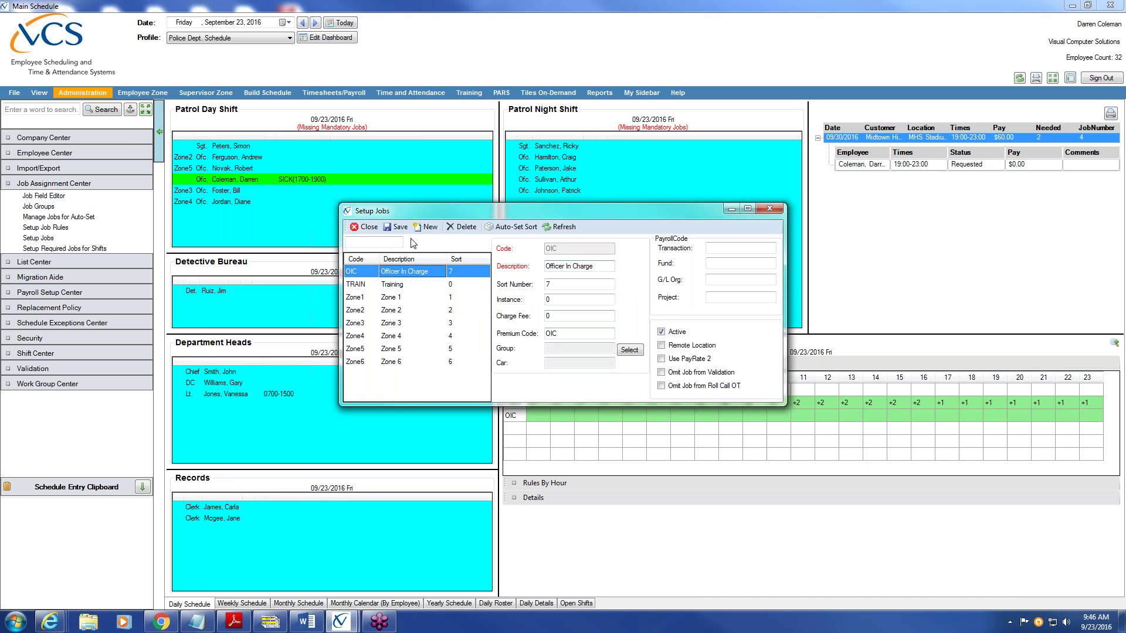
Step: Create and save a new job with code LD, description Light Duty and sort number 8, omitted from validation
click(431, 230)
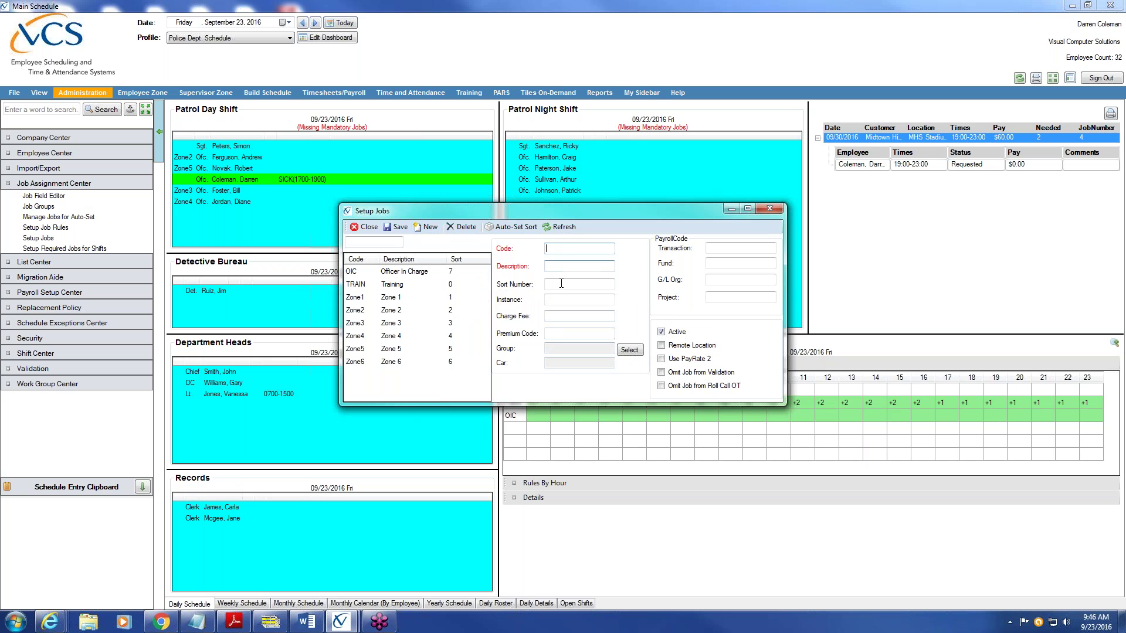
text(LD)
key(Tab)
text(Lig)
text(ht Duty)
text(8)
click(661, 374)
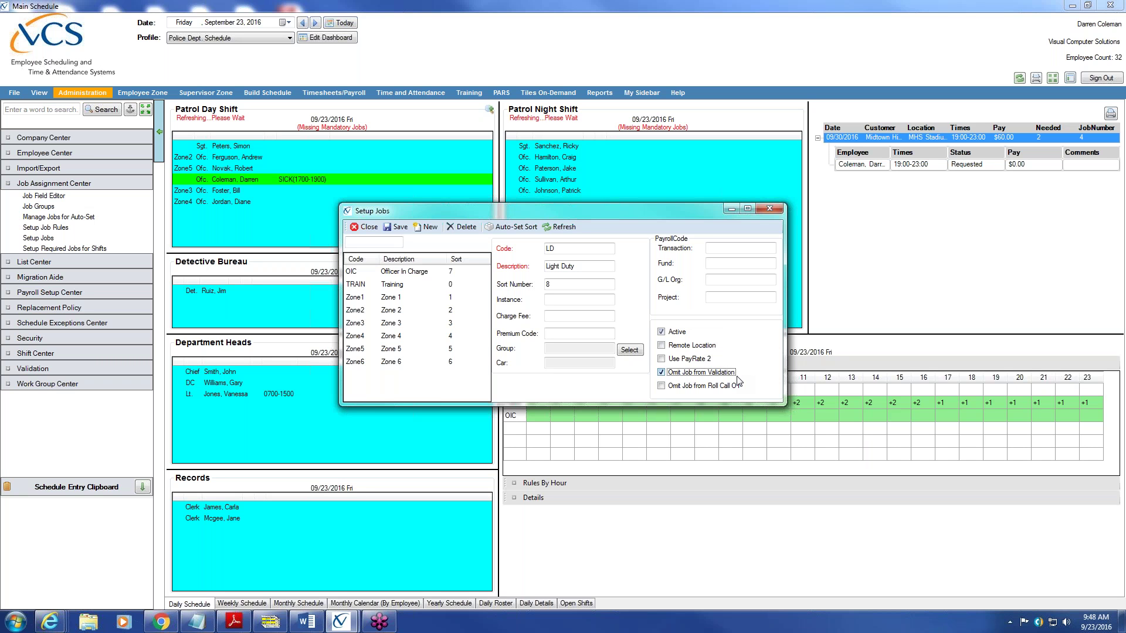
click(400, 228)
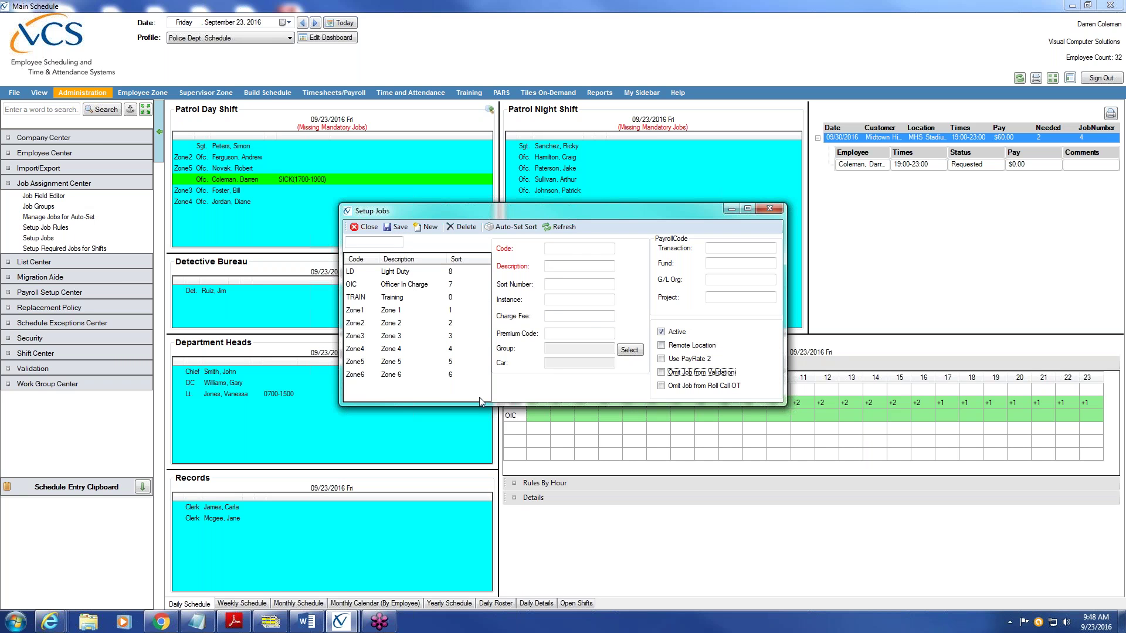
Step: Examine the Training job's validation setting and close the job setup
click(390, 298)
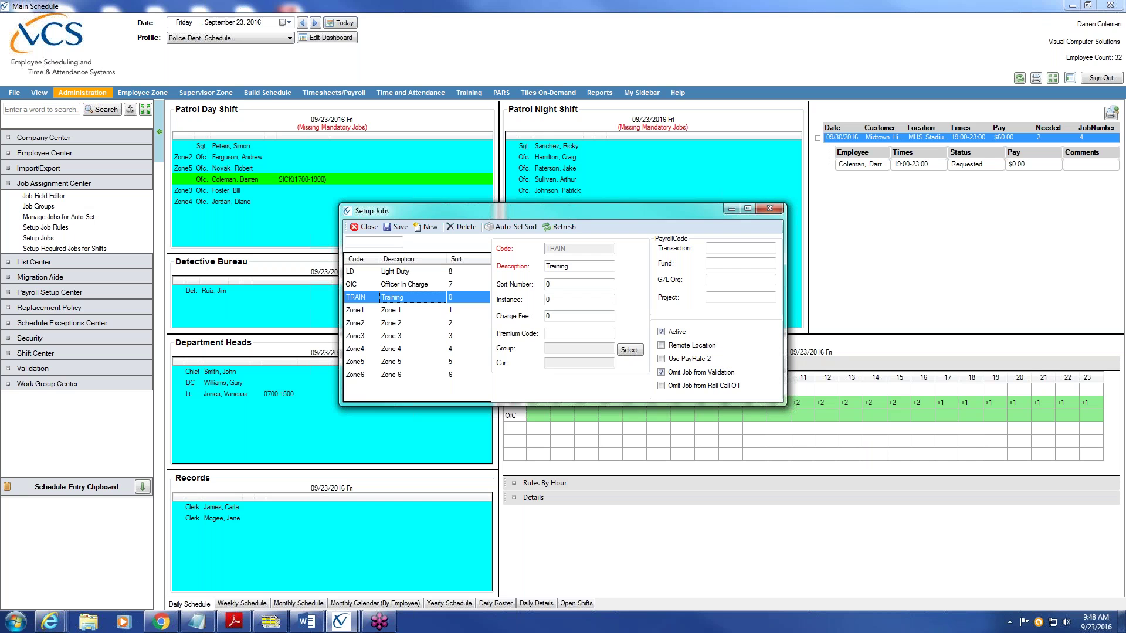
click(1122, 27)
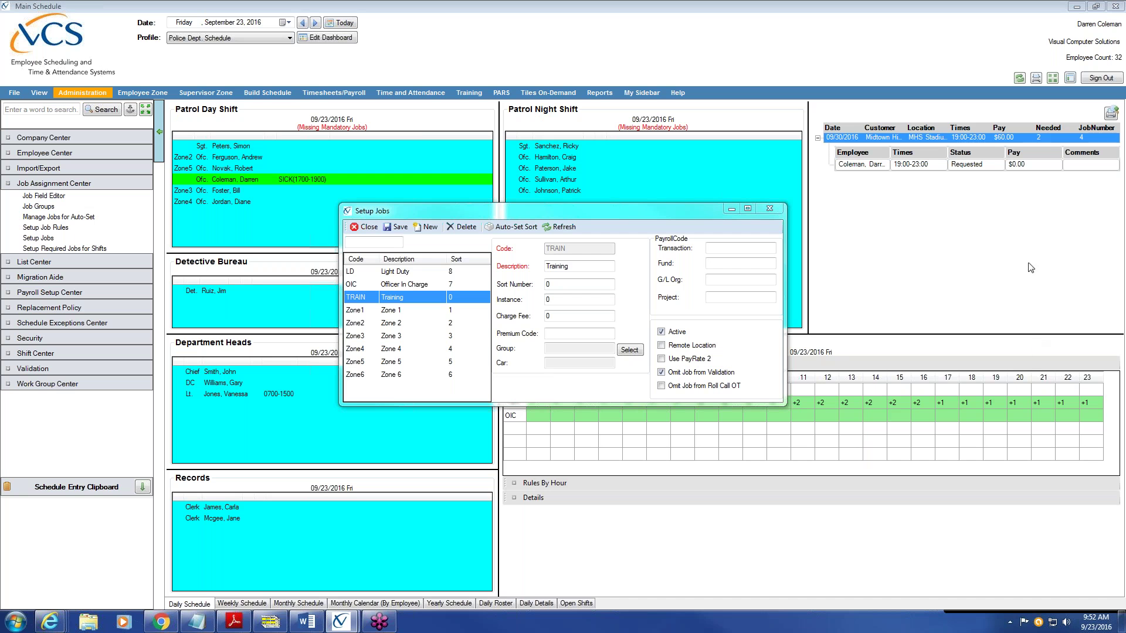
click(368, 229)
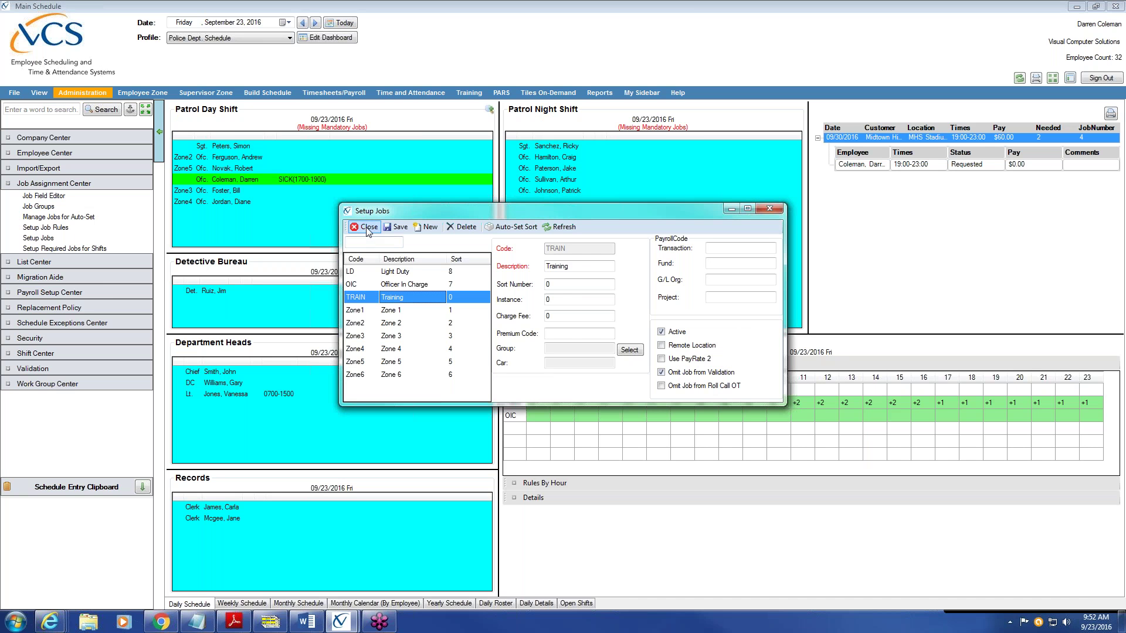
Step: Close the job setup and open the day off codes setup from the Schedule Exceptions Center
click(368, 229)
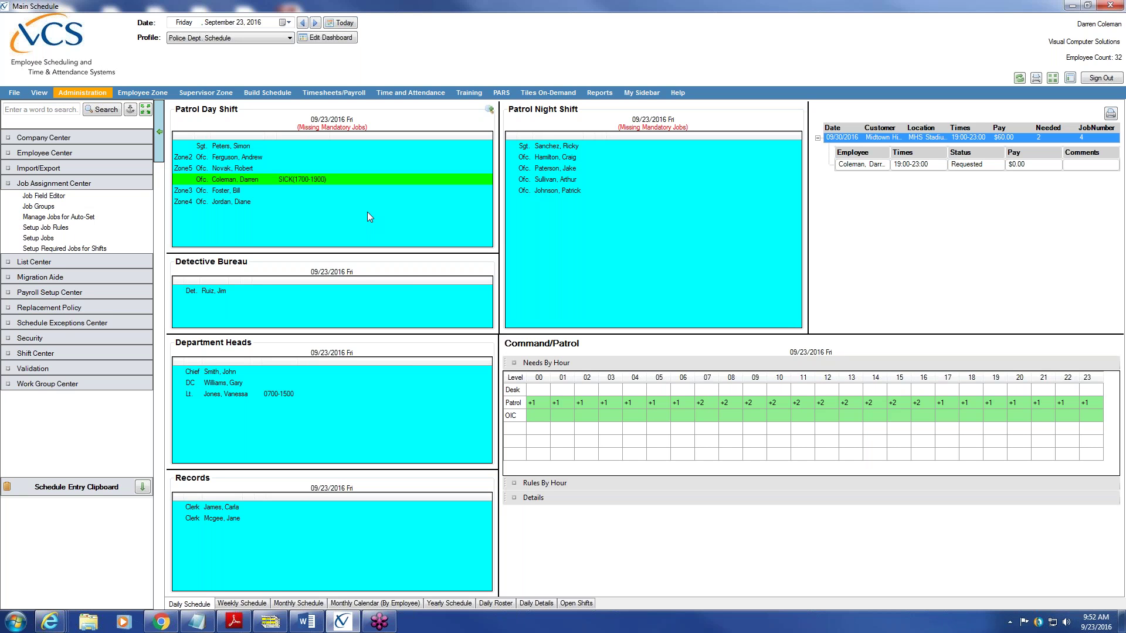
click(44, 182)
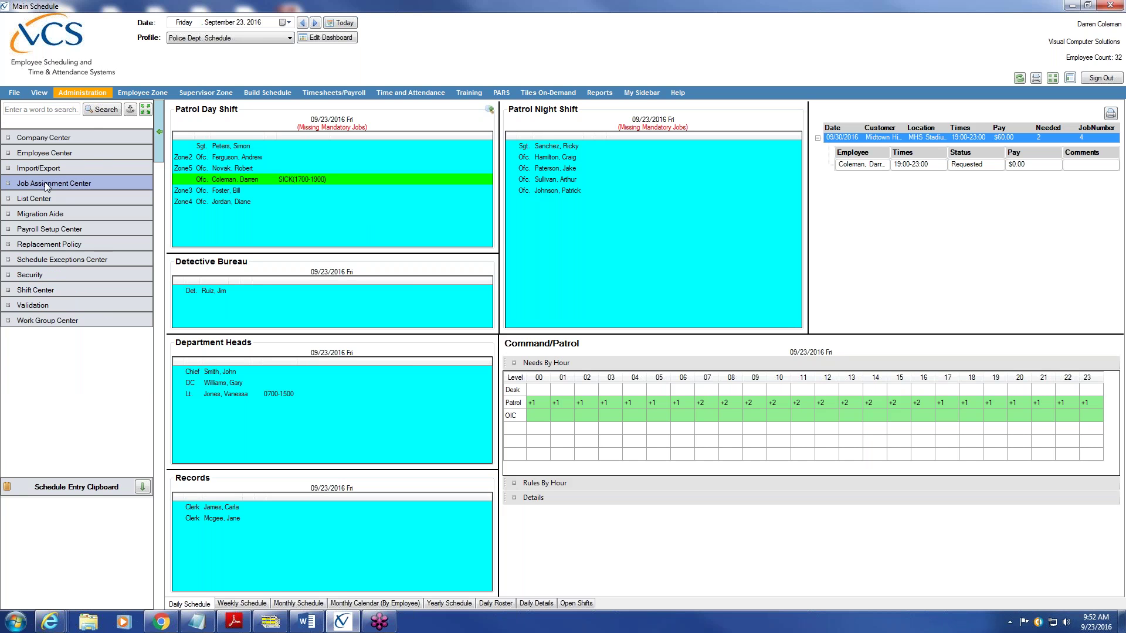
click(83, 95)
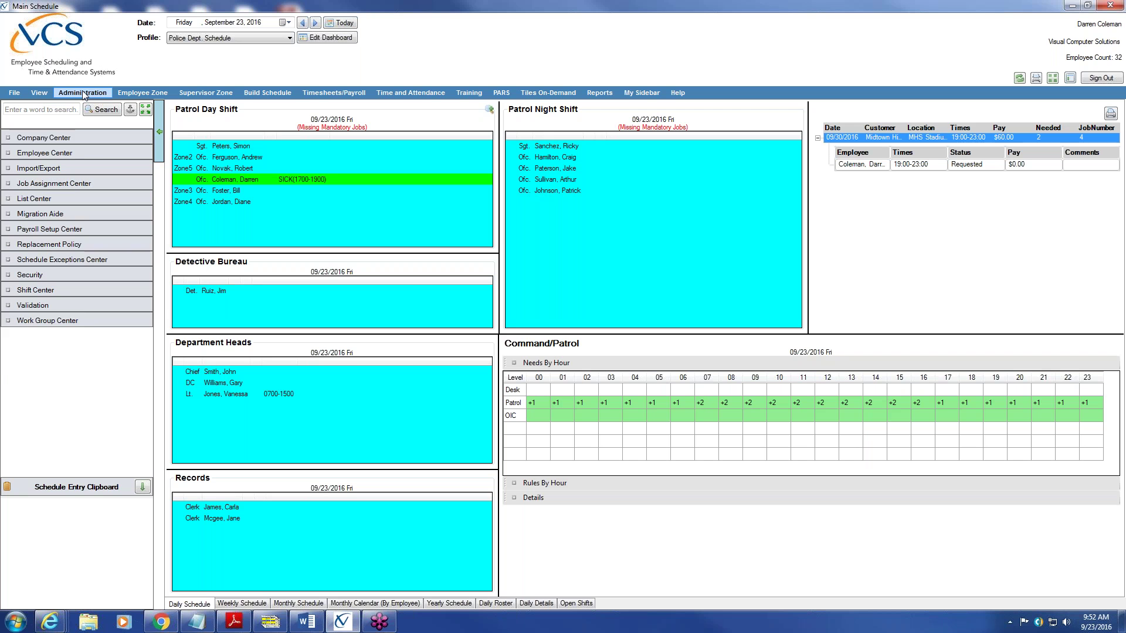
click(85, 262)
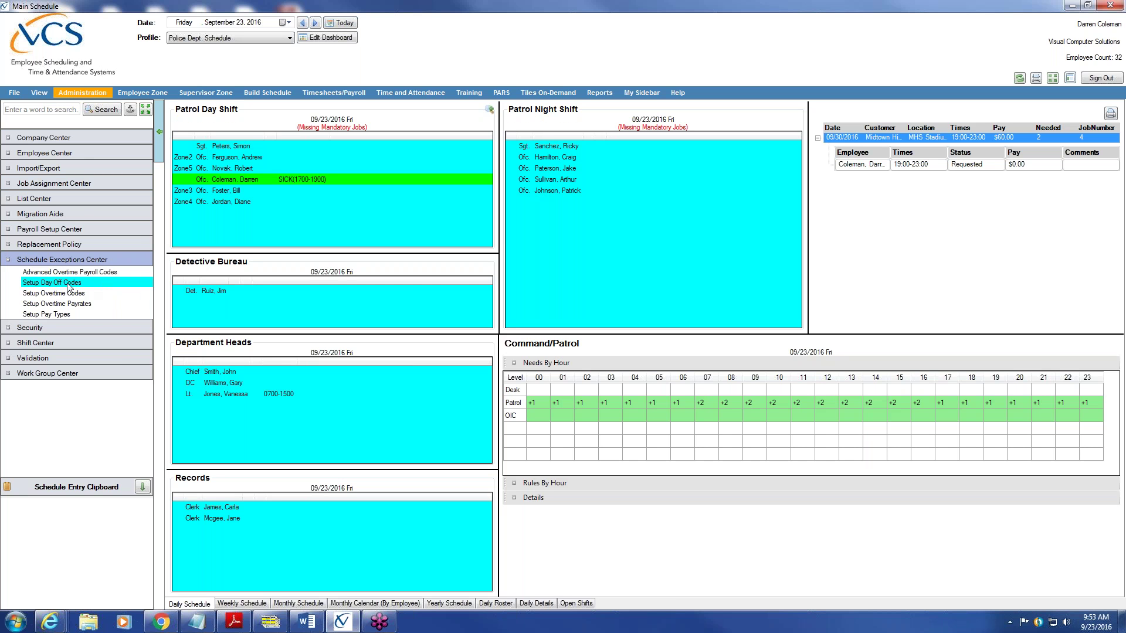
click(106, 281)
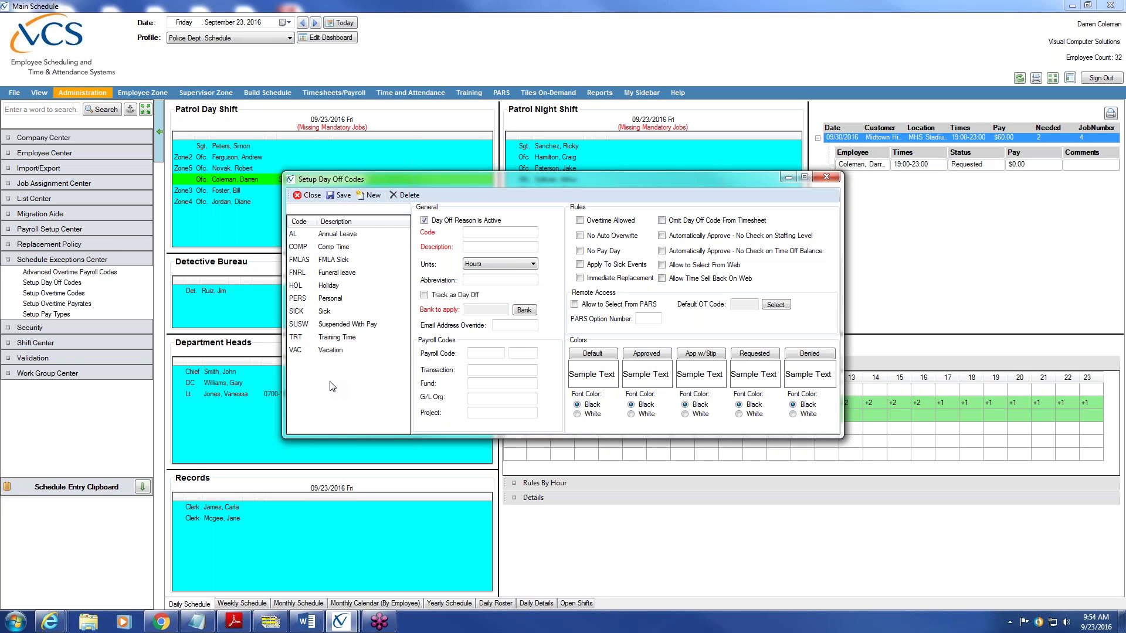
Step: Review the settings of the Vacation and Sick day off codes, including whether the Sick code is active
click(326, 350)
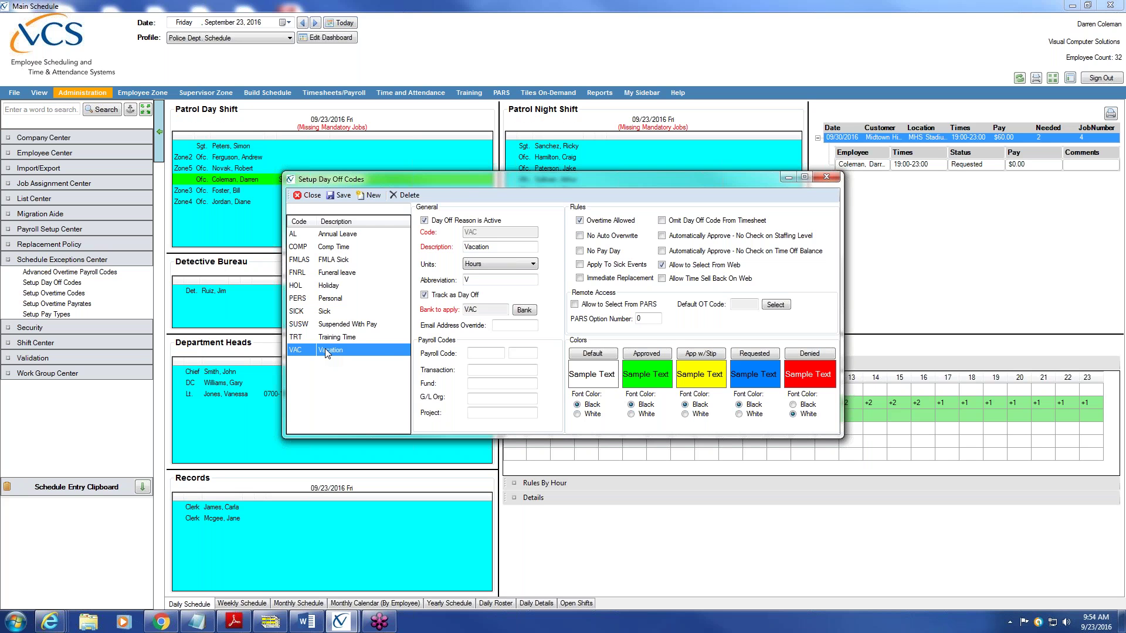
drag(478, 209, 494, 245)
click(361, 379)
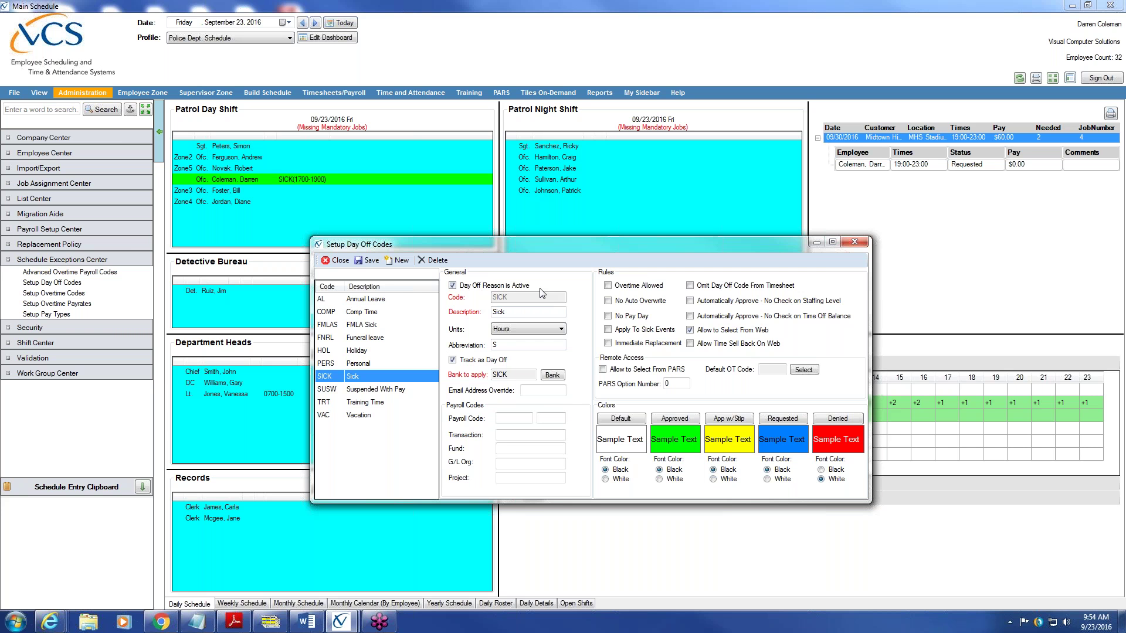
click(453, 285)
click(453, 286)
Step: Examine the Hours and Days unit options for the Sick day off code, leaving the units on Hours
click(561, 329)
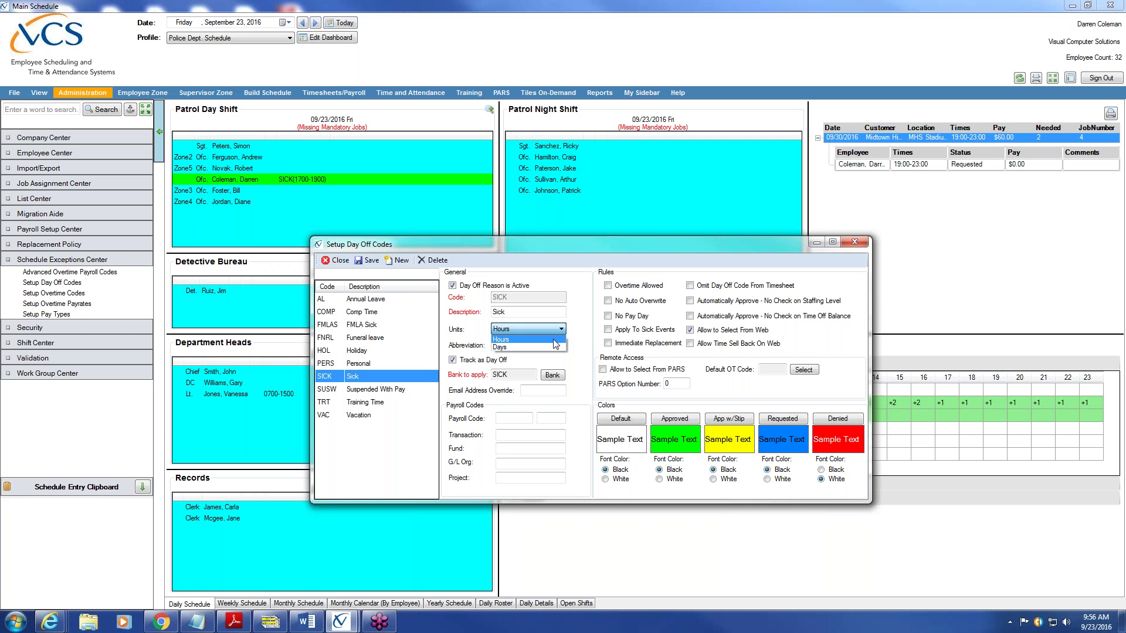
click(556, 339)
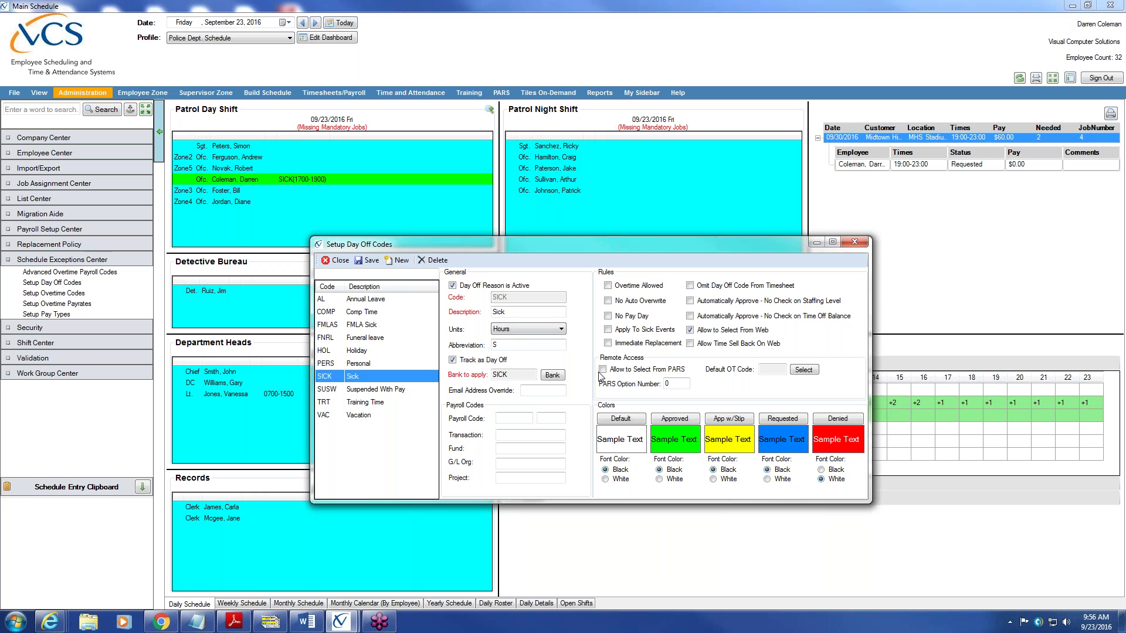
click(561, 330)
click(547, 346)
click(561, 331)
click(553, 340)
click(547, 344)
Step: Examine the day off entries in the yearly schedule, then return to the daily schedule and the day off codes setup
click(816, 242)
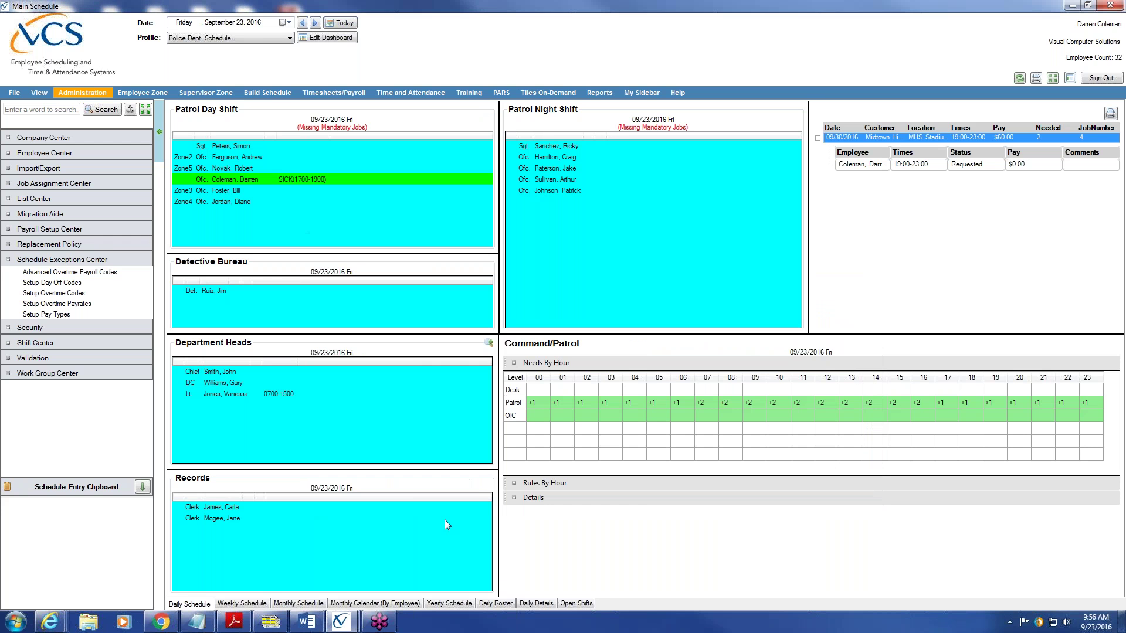
click(460, 604)
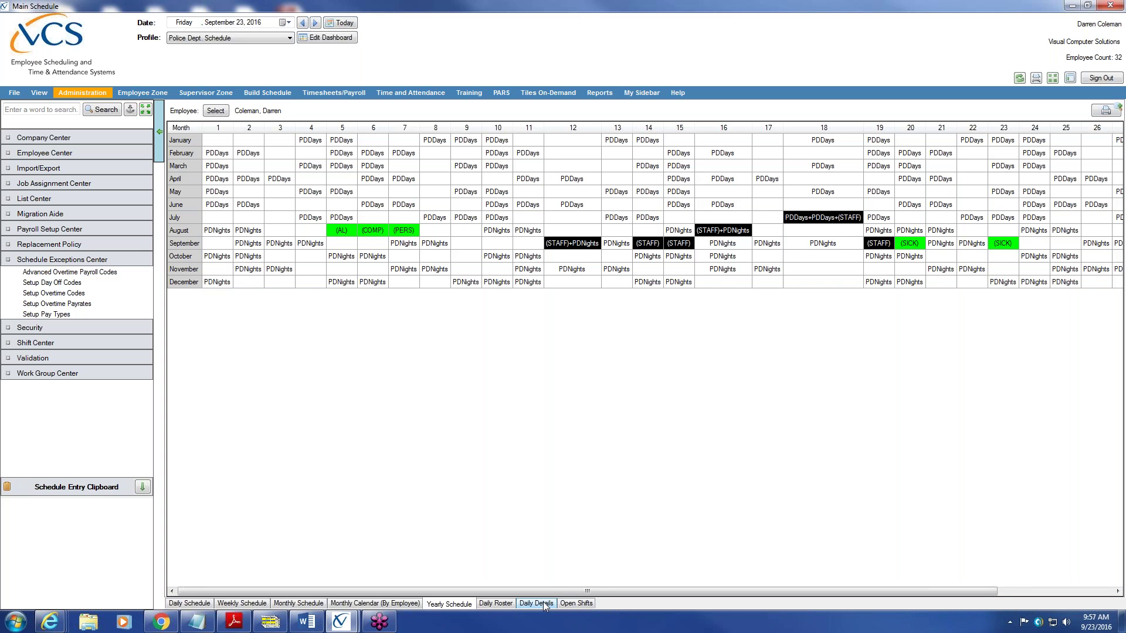
click(341, 625)
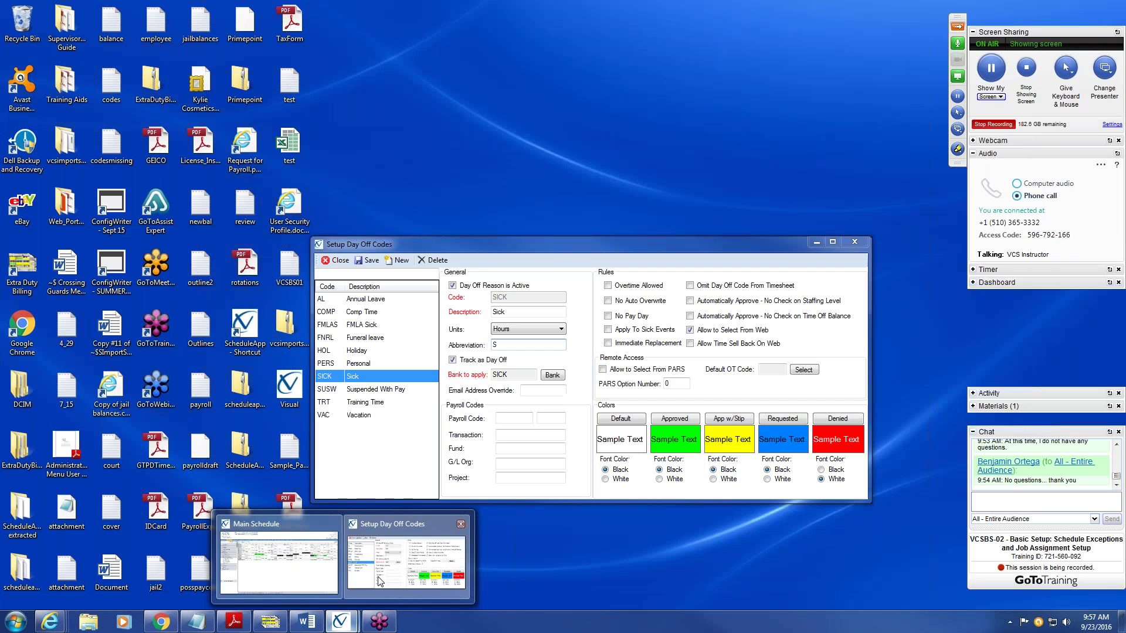
click(380, 580)
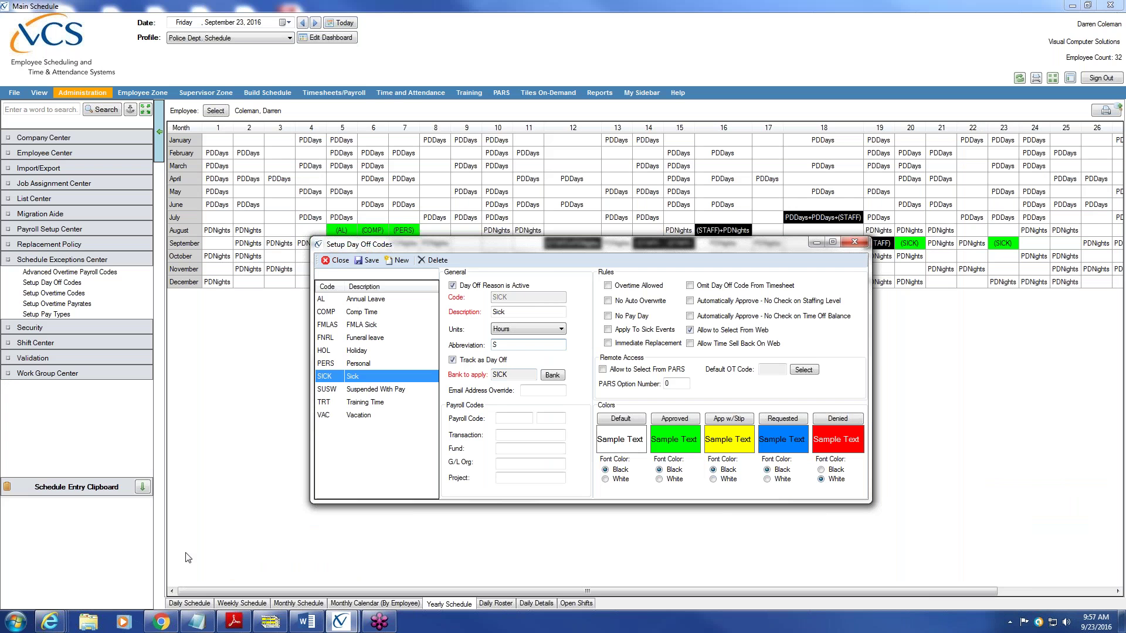
click(197, 605)
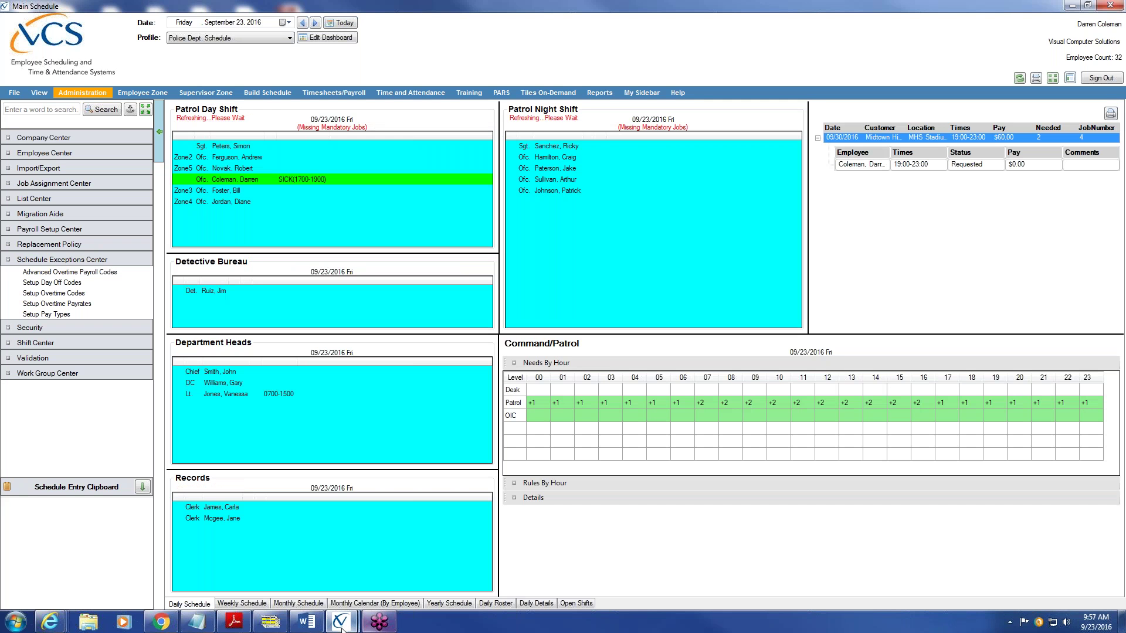
click(342, 623)
click(378, 584)
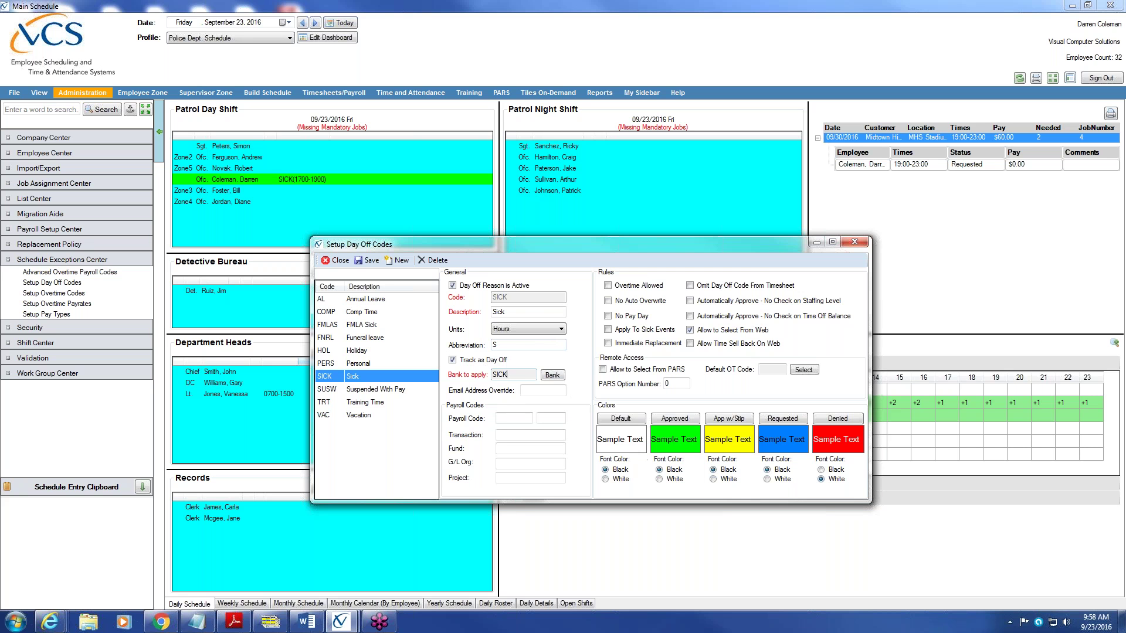
Step: Examine the banks applied to the Sick and FMLA Sick codes, reselecting SICK as the bank for FMLA Sick
double_click(520, 375)
click(522, 375)
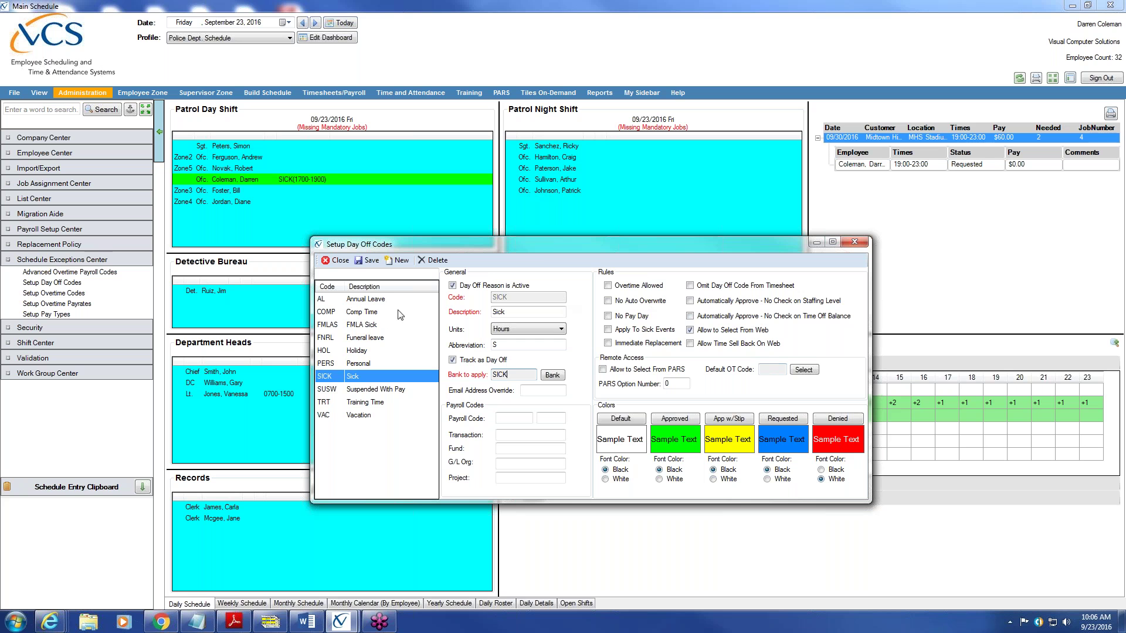
click(353, 326)
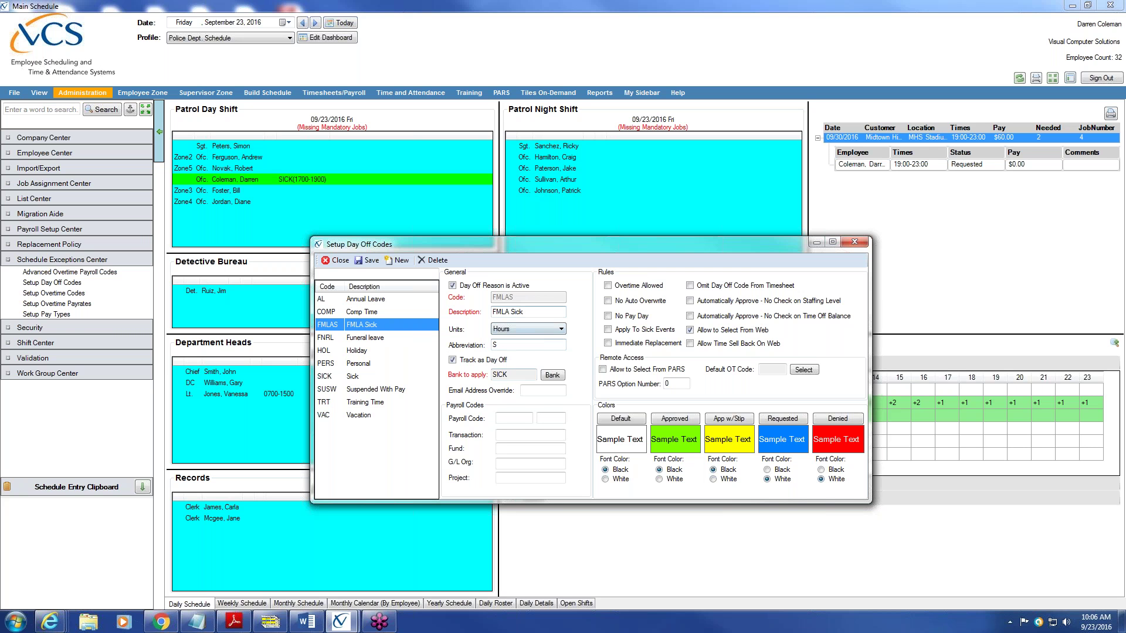
drag(525, 375, 493, 375)
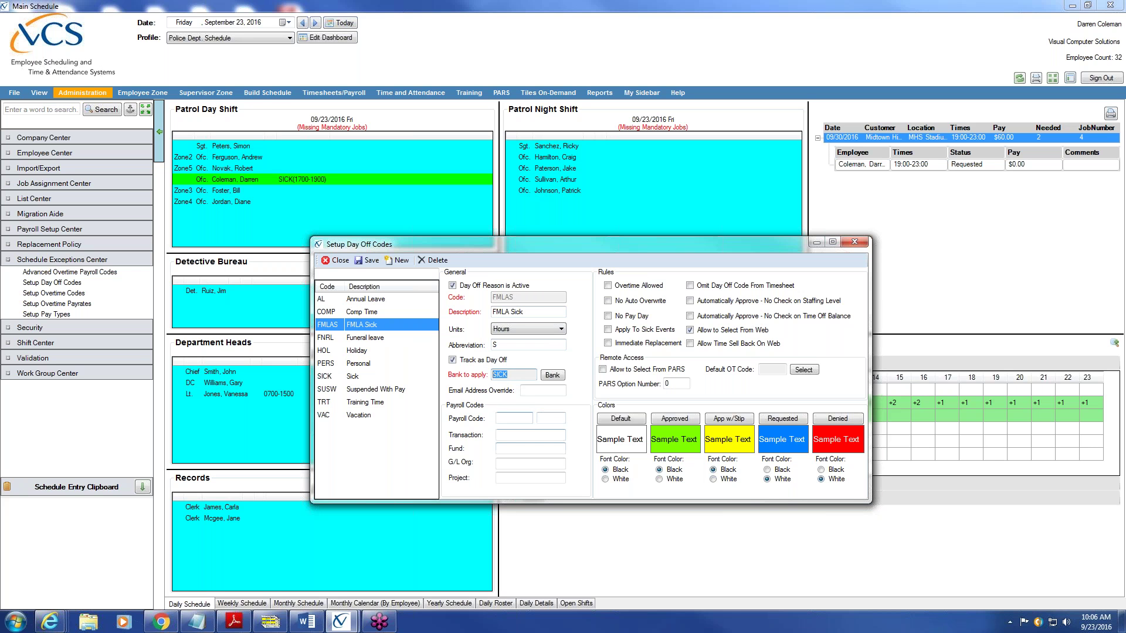
click(557, 377)
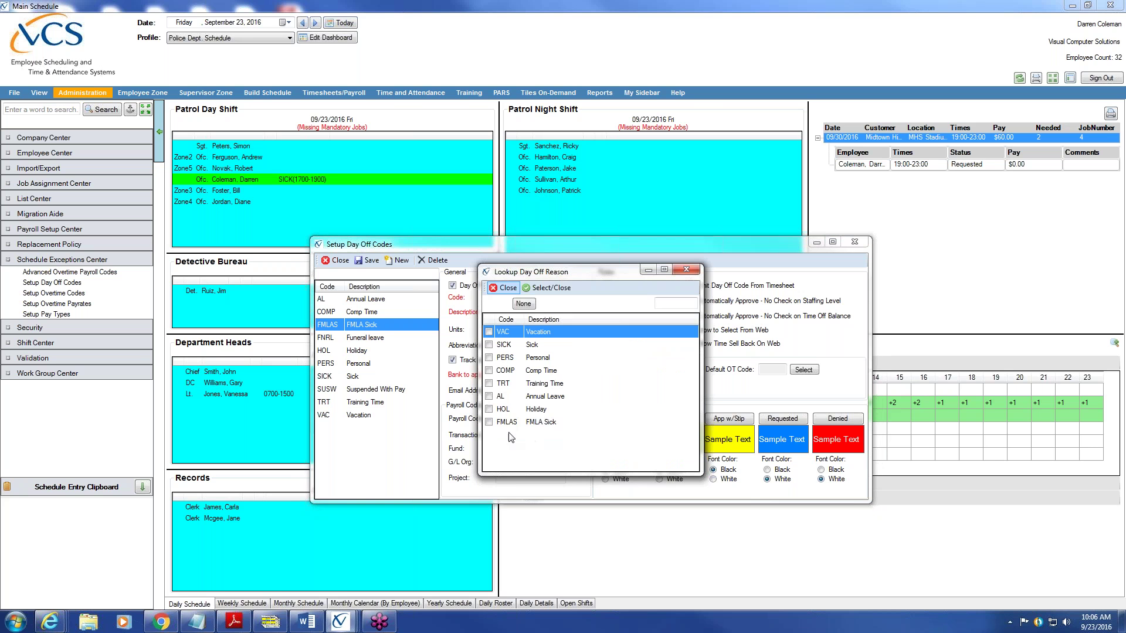
double_click(491, 349)
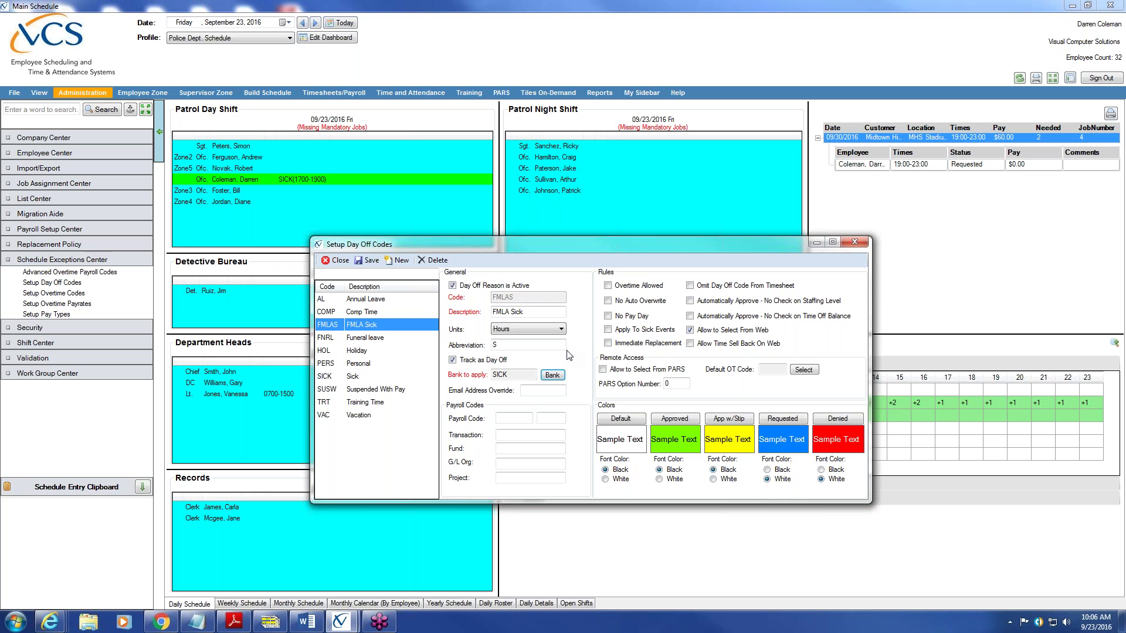
Step: Start a new day off code with code FMLAV and description FMLA Vacation
click(402, 260)
click(525, 297)
text(FMLA)
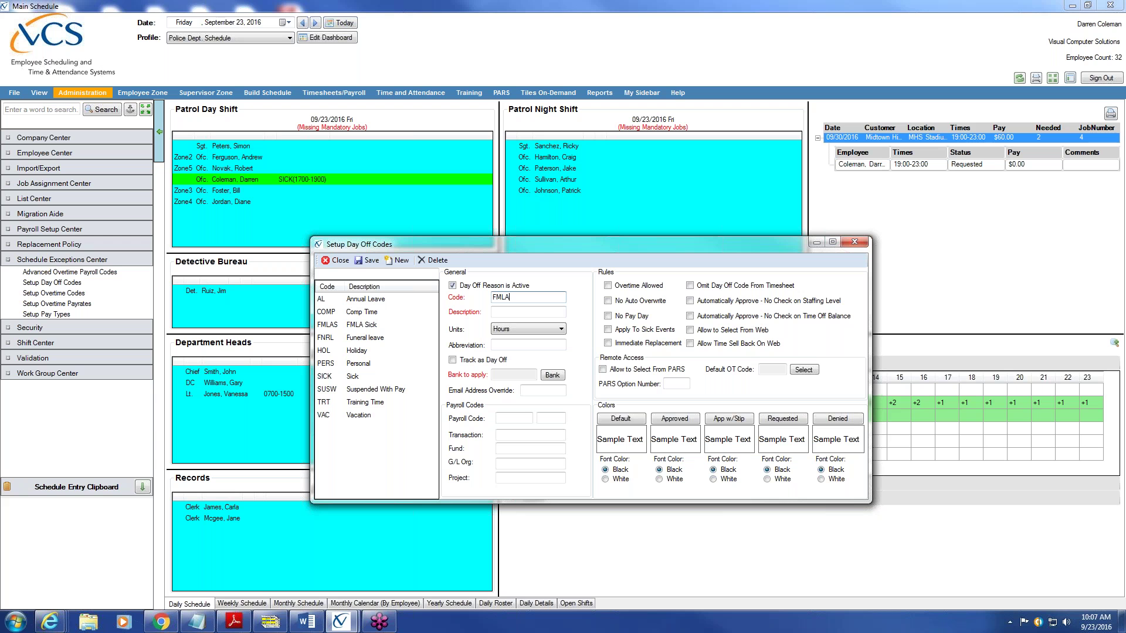
text(V)
click(508, 315)
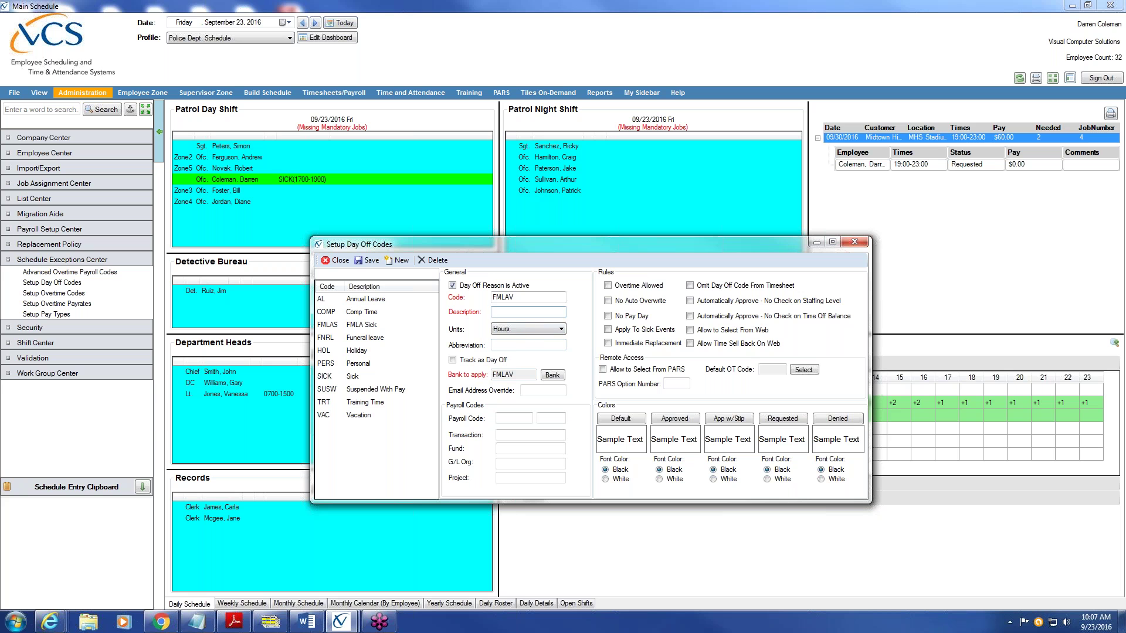
text(MLA)
key(BackSpace)
key(BackSpace)
key(BackSpace)
key(BackSpace)
text(Vacation)
Step: Give the FMLAV code abbreviation V, track it as a day off, apply bank VAC and allow selection from the web
click(515, 347)
text(V)
click(452, 359)
click(552, 375)
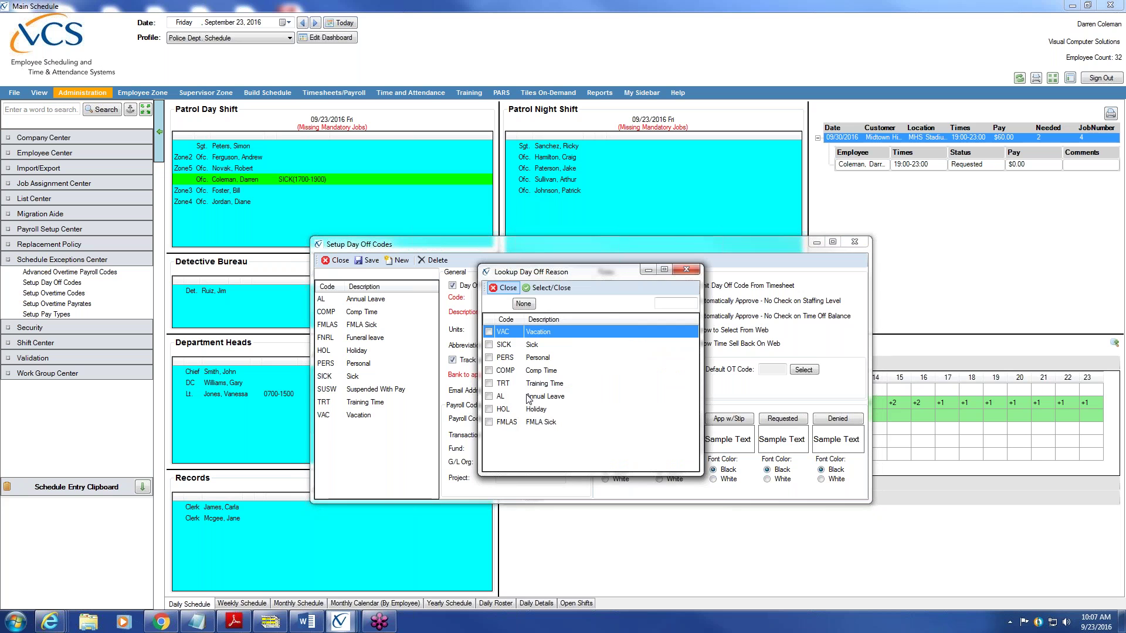
click(491, 332)
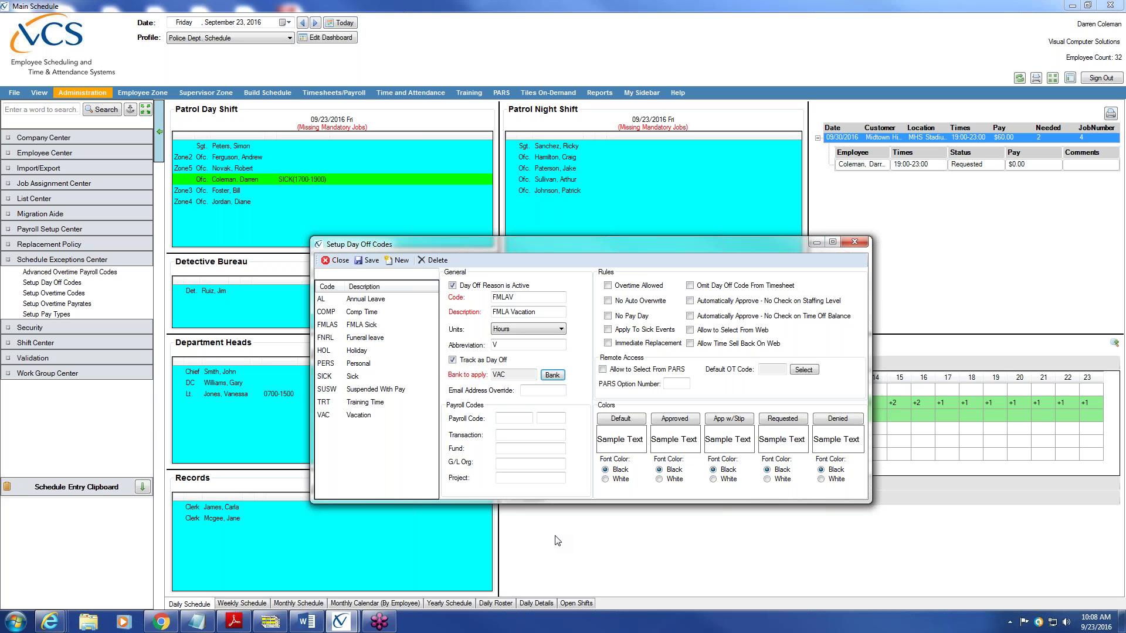
click(690, 330)
Step: Set the FMLAV code's Approved color to bright green and its App w/Stip color to yellow
click(674, 419)
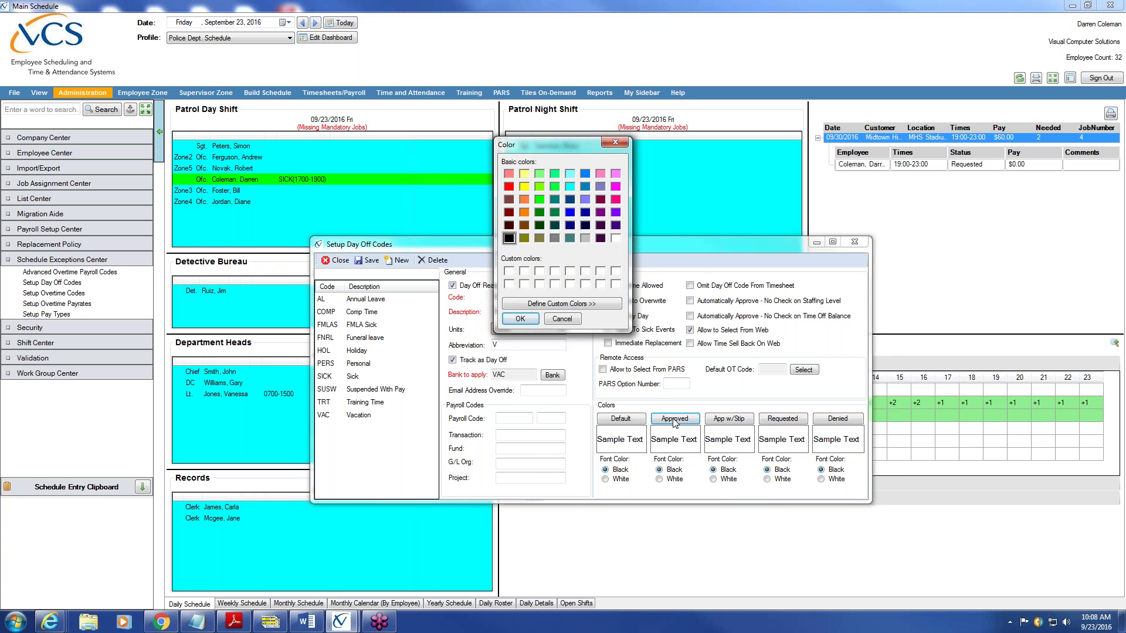
click(539, 199)
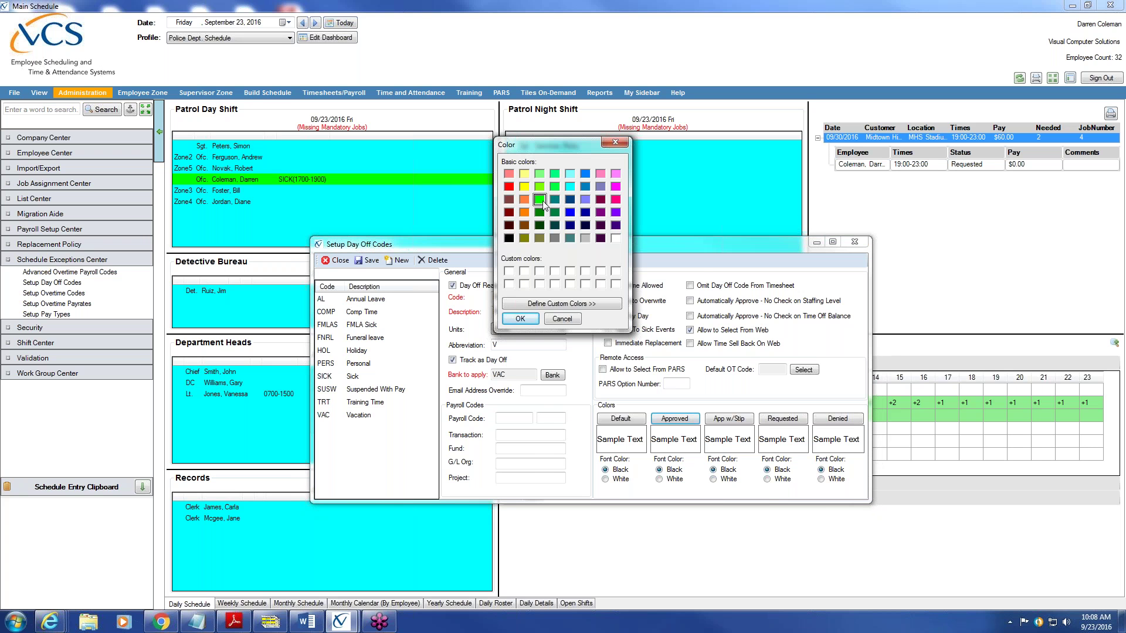
click(520, 319)
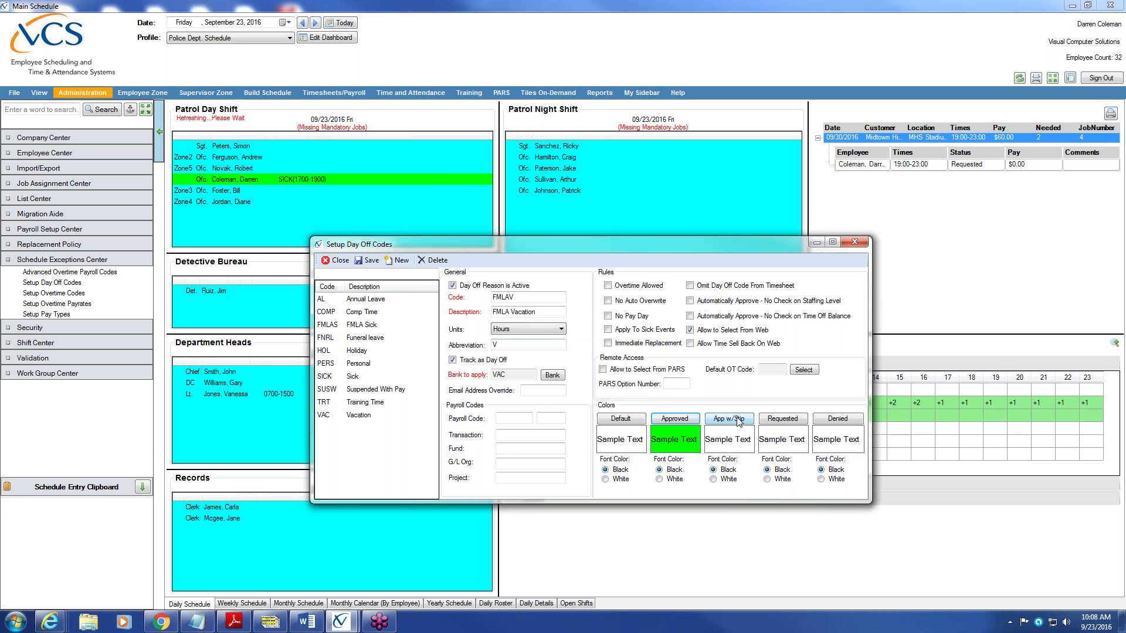
click(737, 420)
click(523, 186)
click(520, 319)
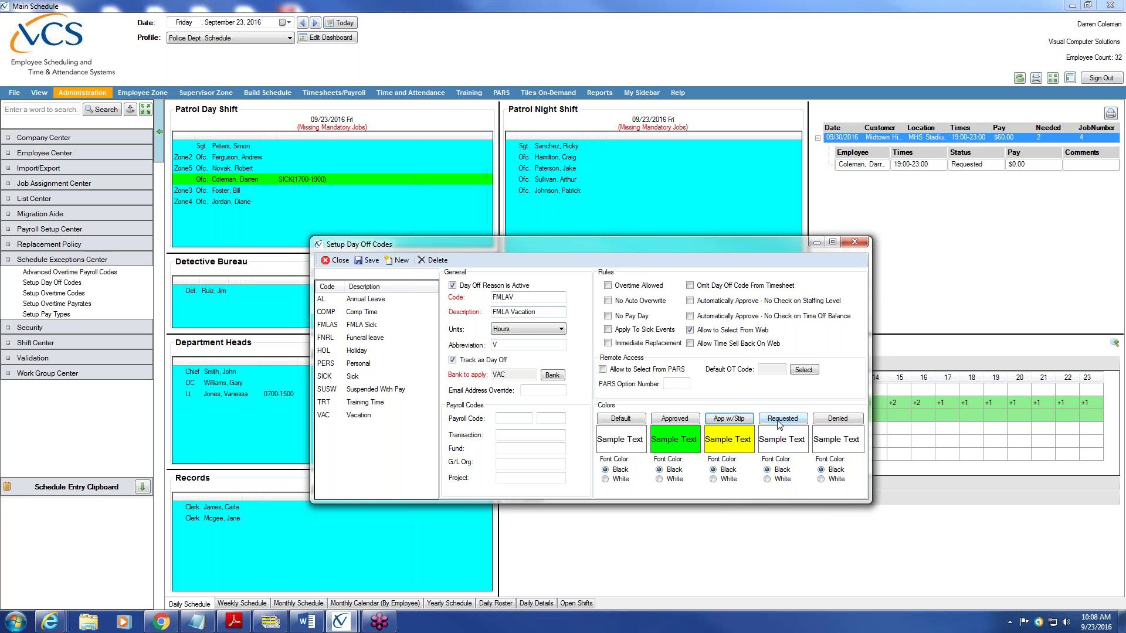
Step: Set the FMLAV code's Requested color to blue with a white font
click(784, 420)
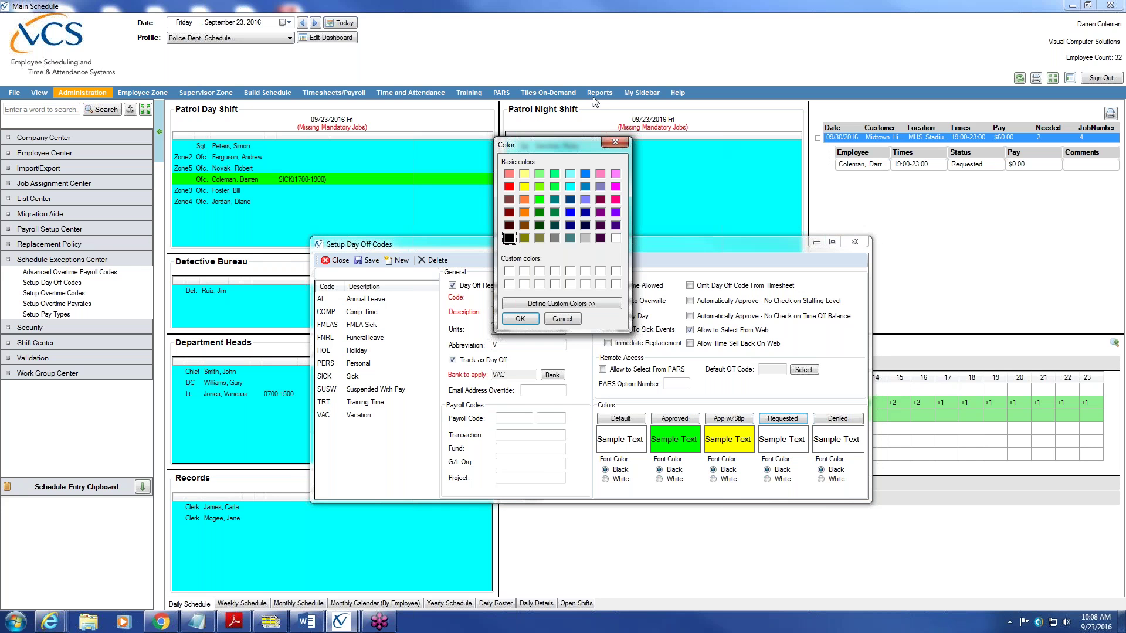
click(570, 200)
click(585, 186)
click(586, 174)
click(520, 317)
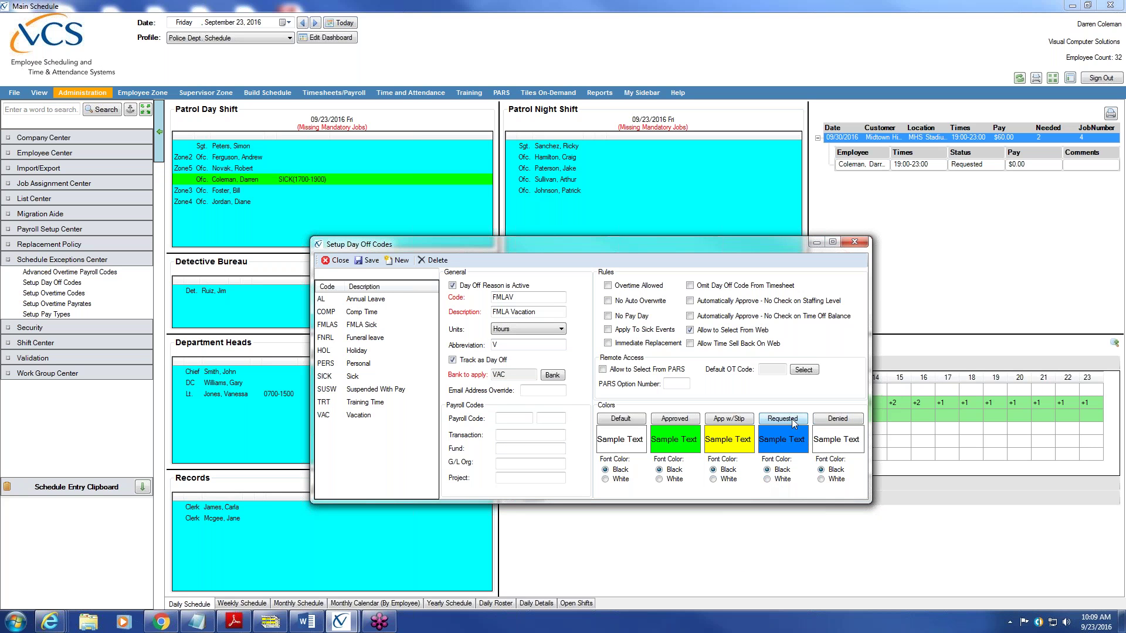
click(767, 479)
Step: Set the FMLAV code's Denied color to red with a white font and save the new day off code
click(833, 419)
click(509, 187)
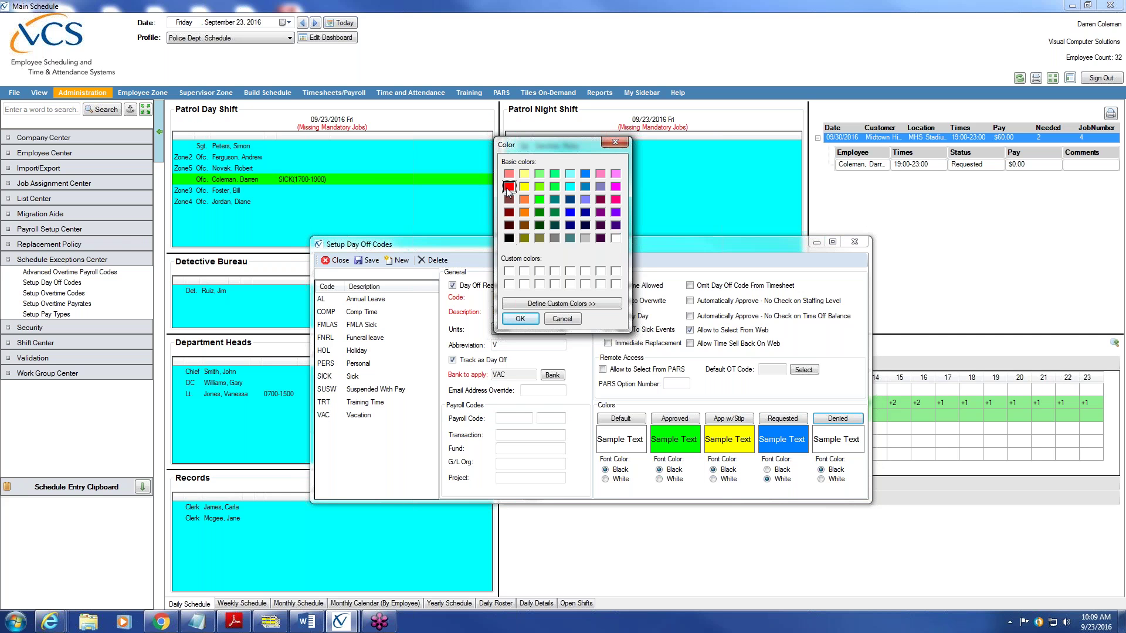
click(518, 319)
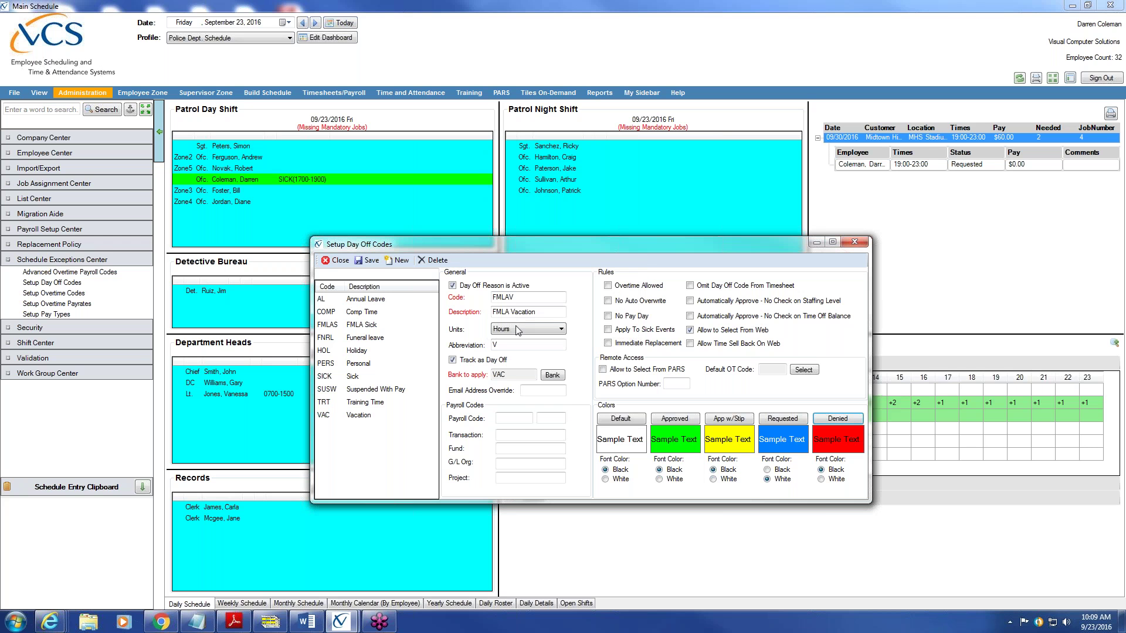
click(820, 479)
click(372, 264)
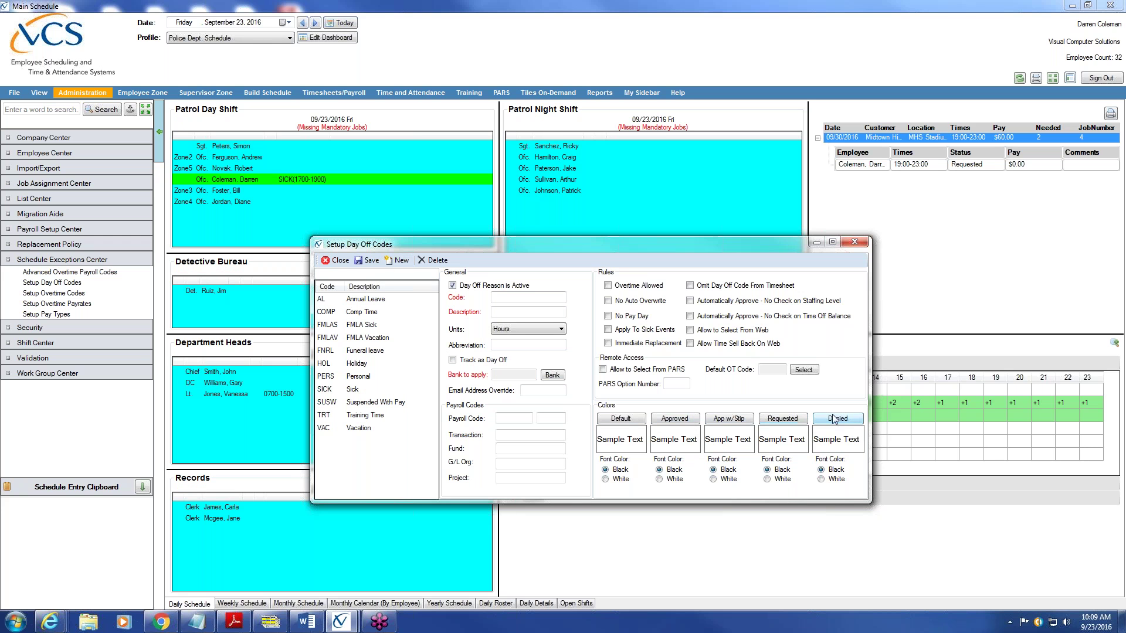
Step: View the color choices for the Approved status and close the palette without choosing one
click(669, 420)
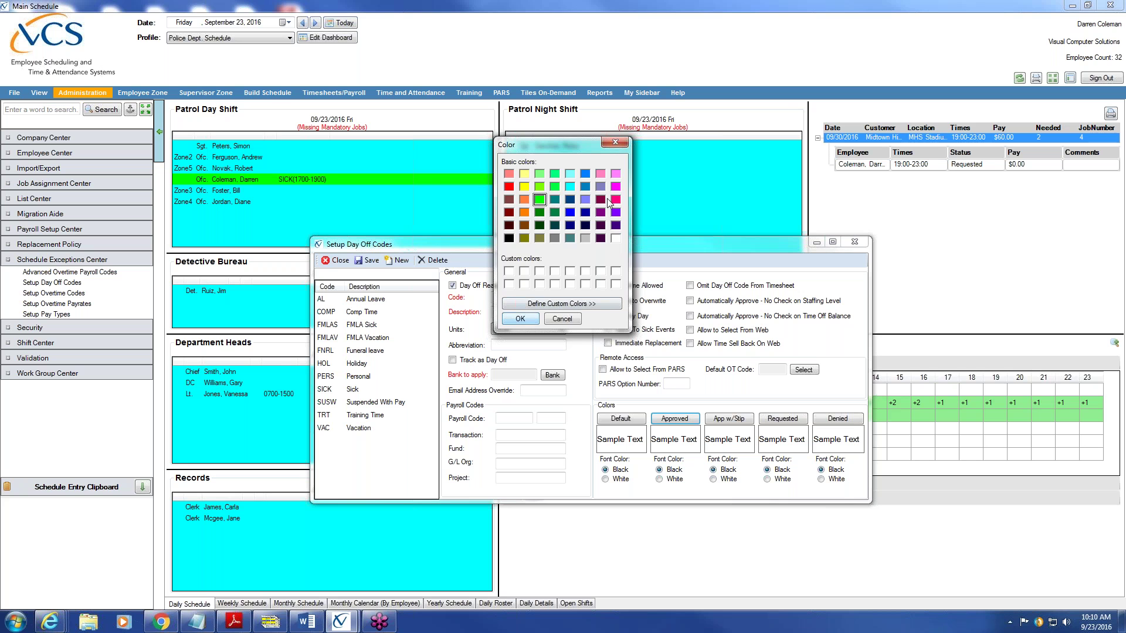
click(616, 142)
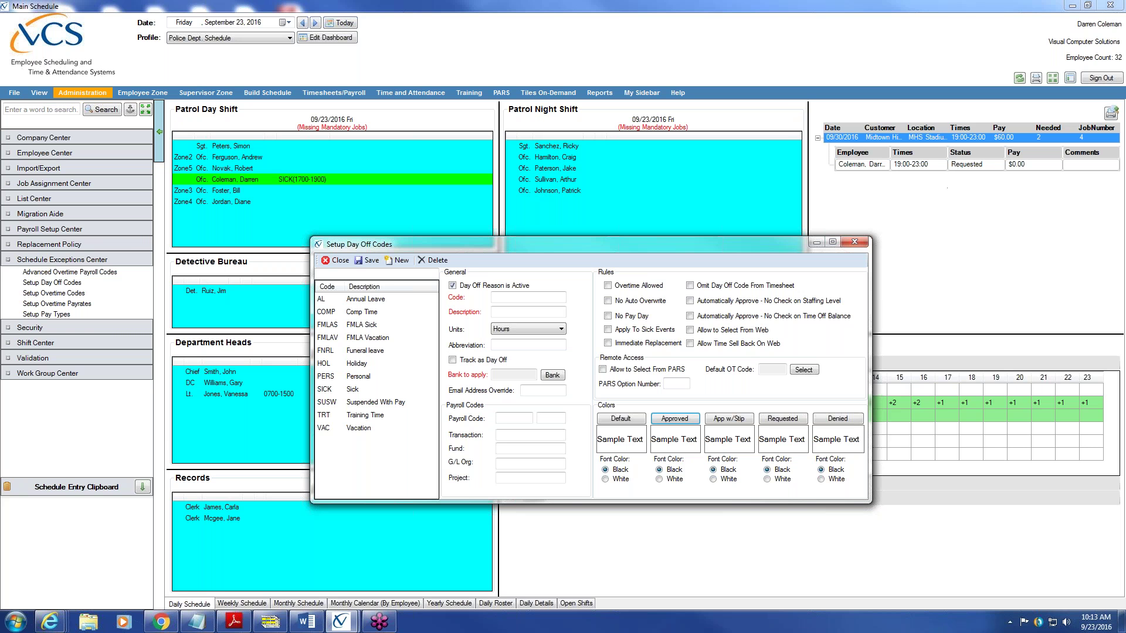
Step: Close the day off code setup and open Manage Time Banks in the payroll setup
click(852, 244)
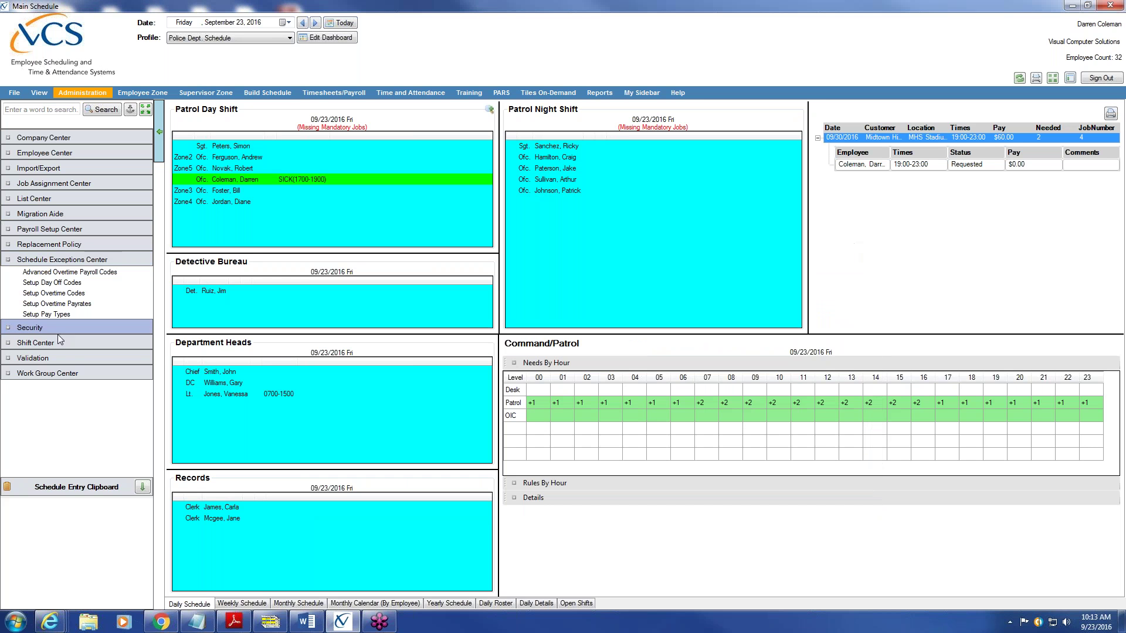
click(72, 260)
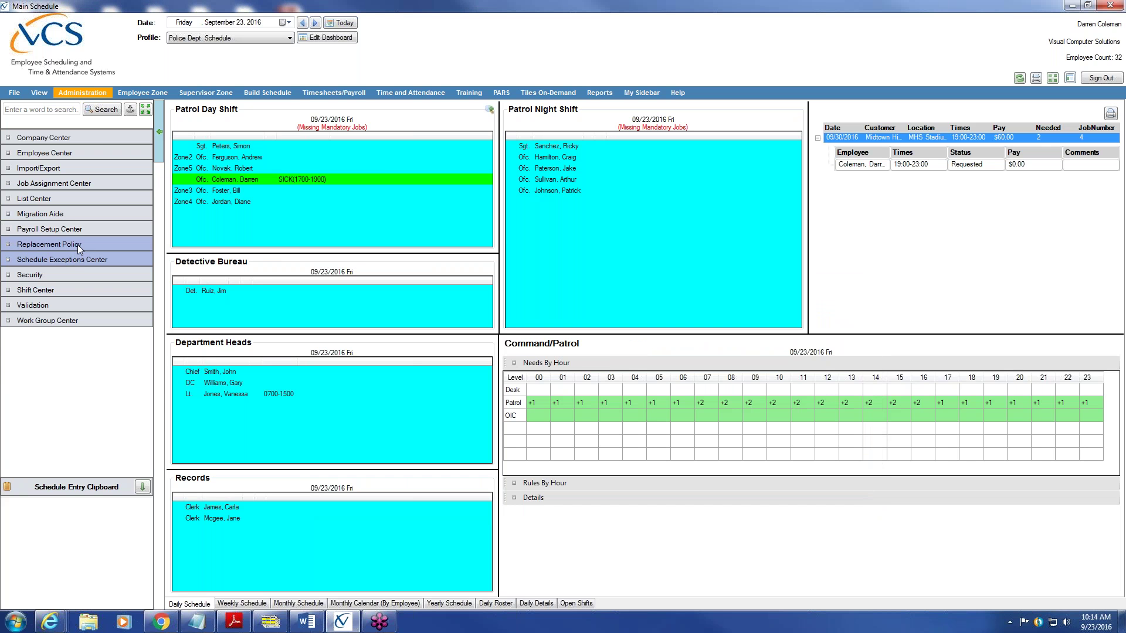
click(82, 230)
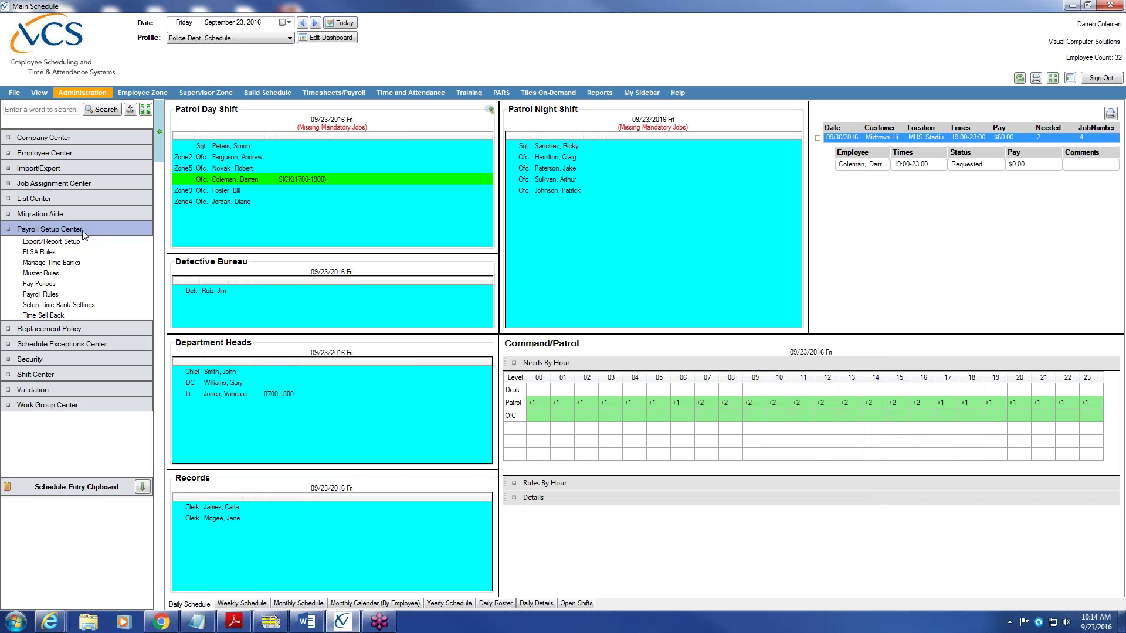
click(83, 264)
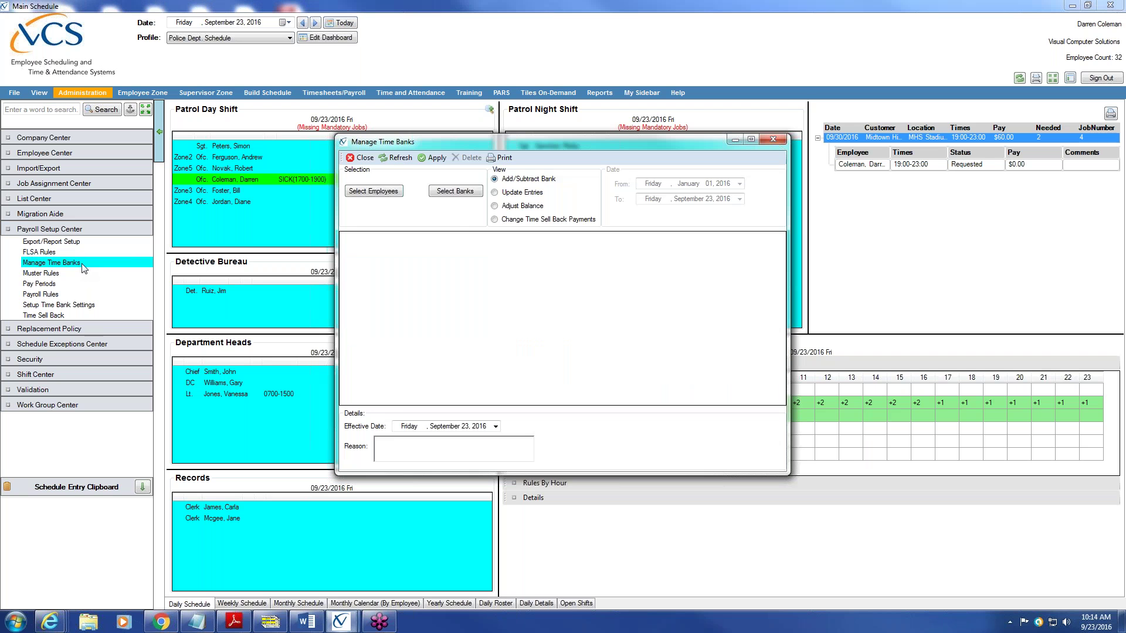
Step: Select all active employees for the time bank adjustment
click(385, 191)
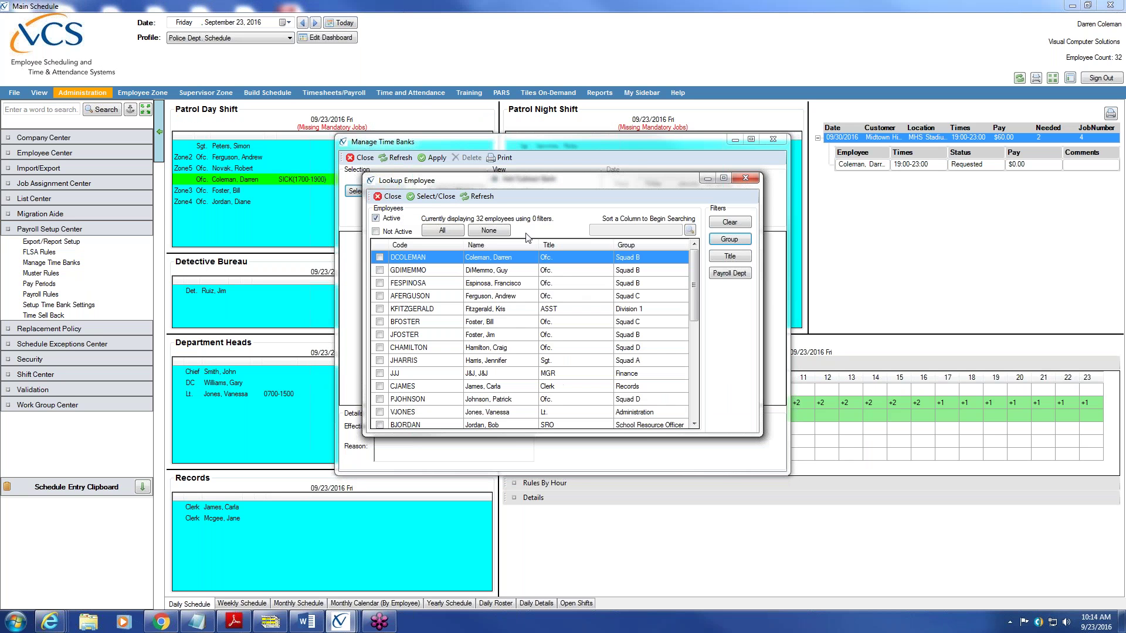
click(441, 231)
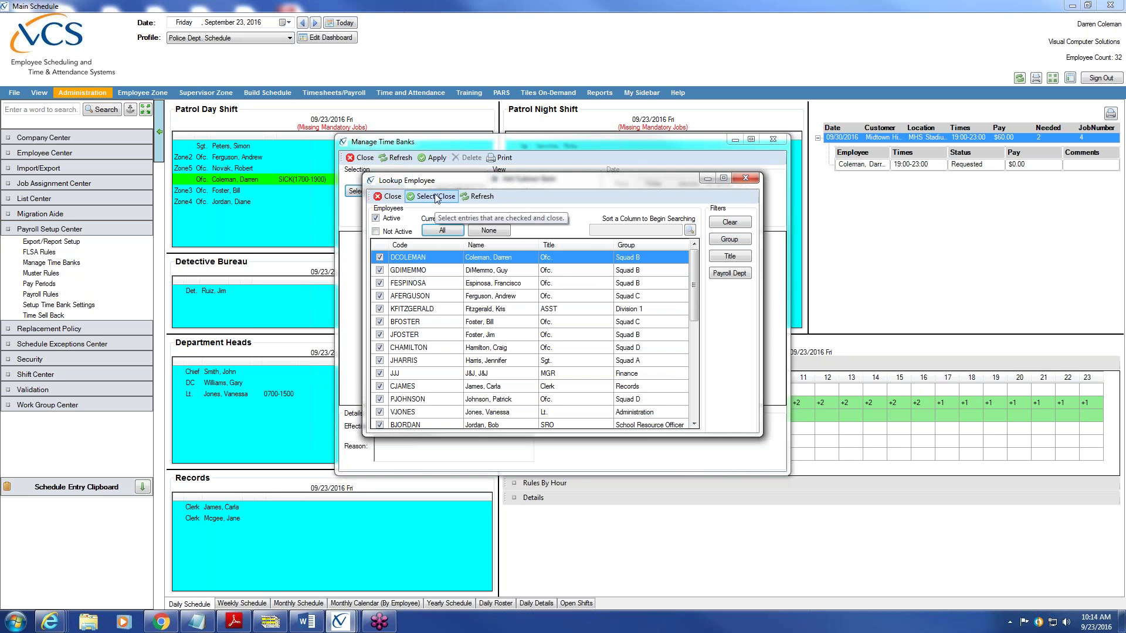
click(436, 197)
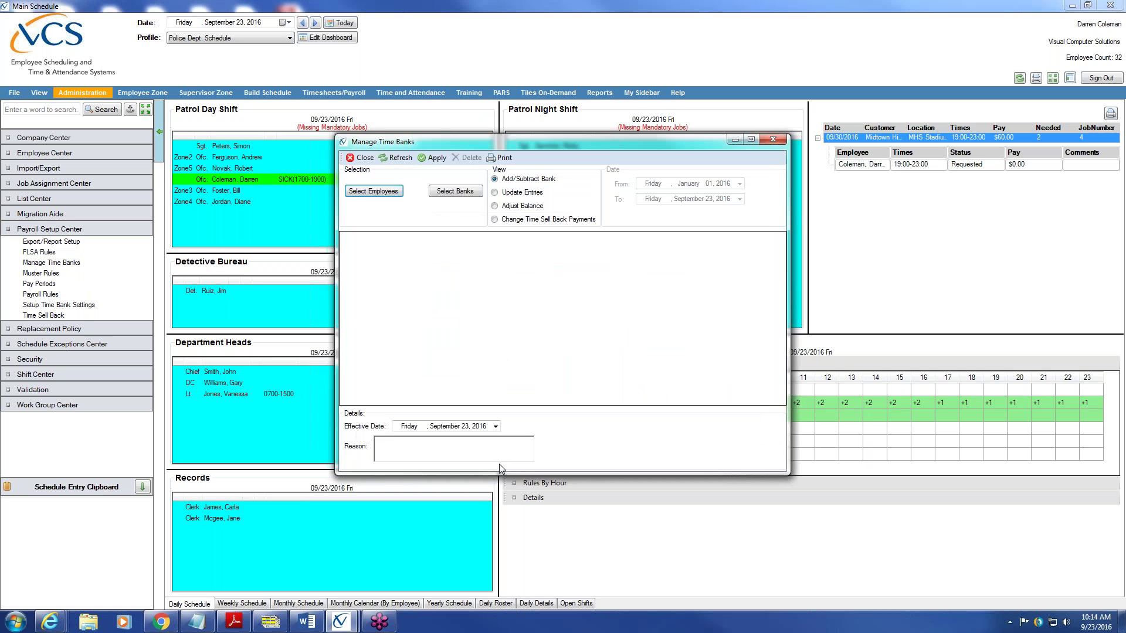
Step: Select the Vacation, Sick, Personal and Comp Time banks and load the employees' adjustment rows
click(446, 192)
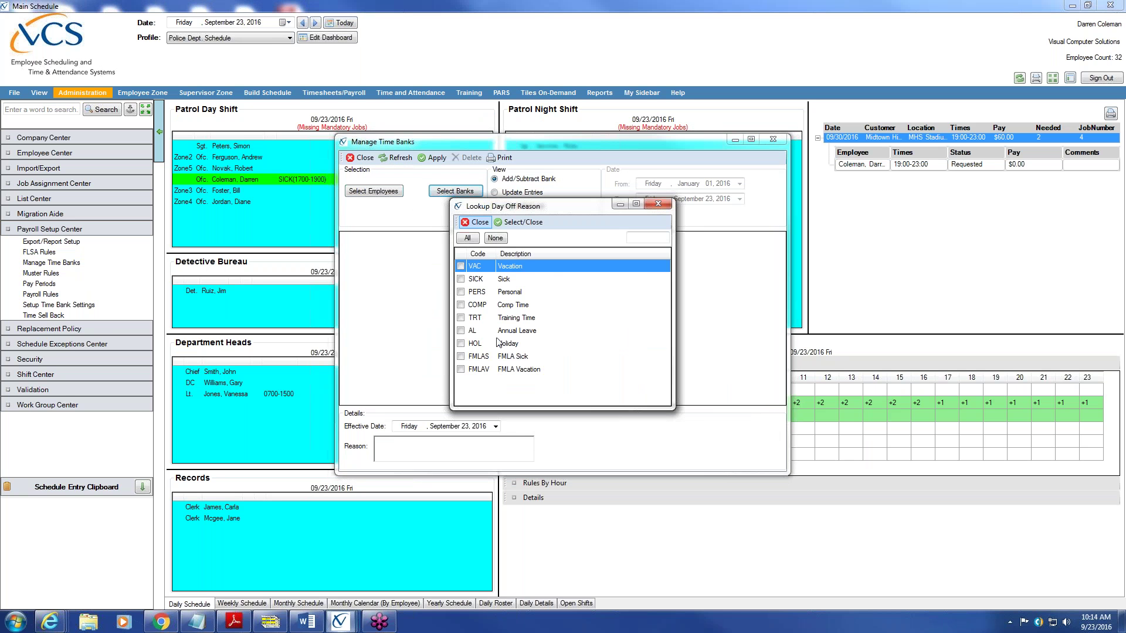
click(461, 267)
click(460, 279)
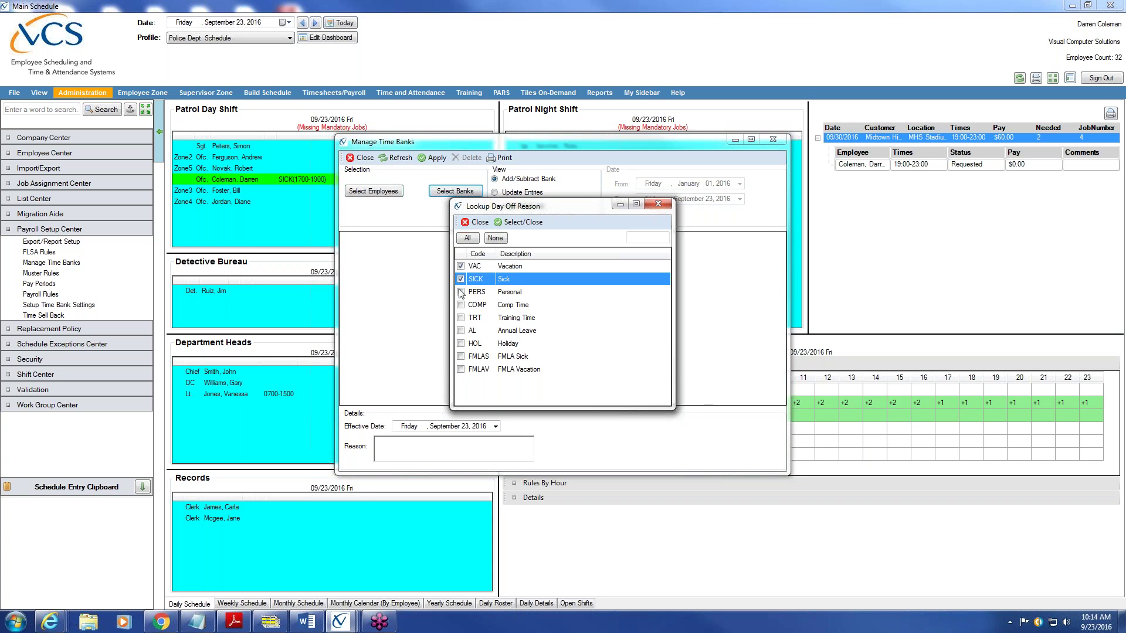
click(460, 292)
click(461, 305)
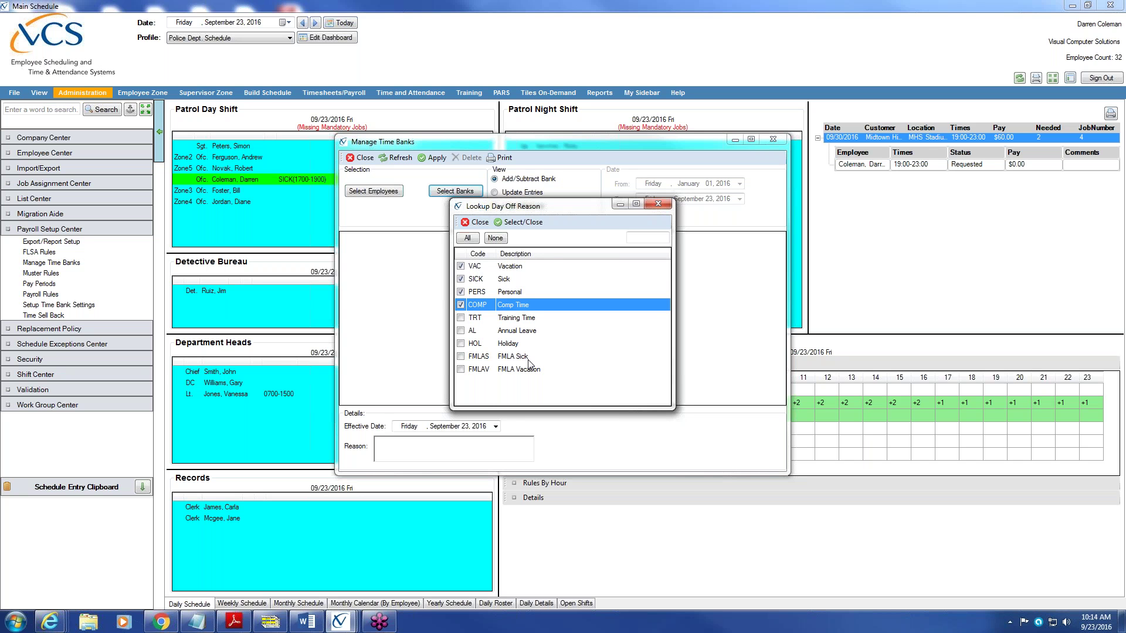
click(528, 223)
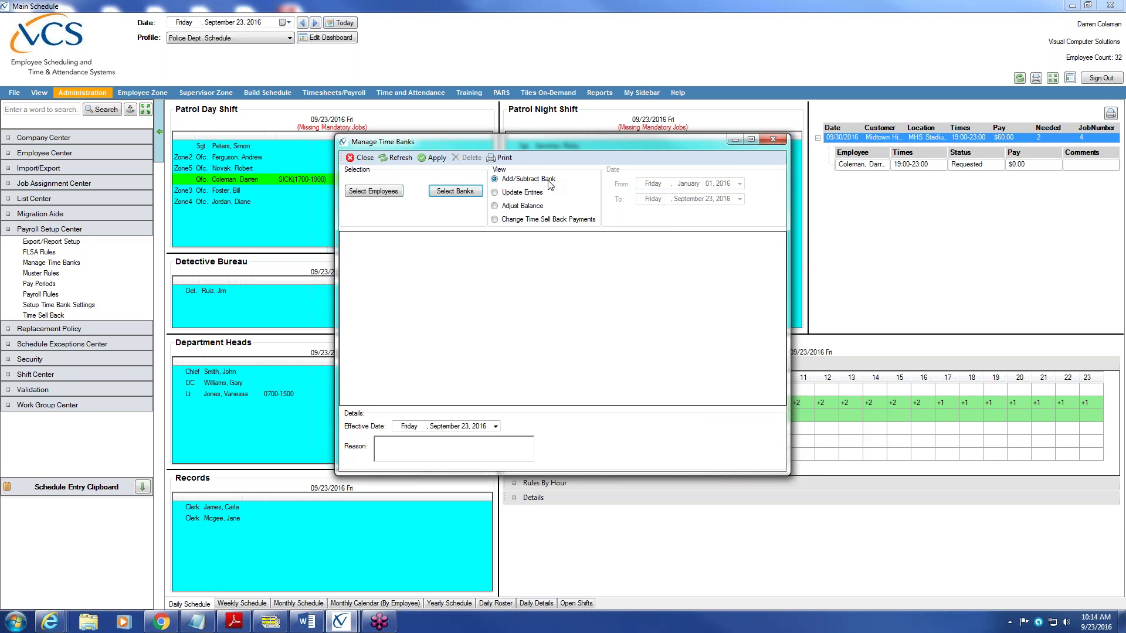
click(399, 157)
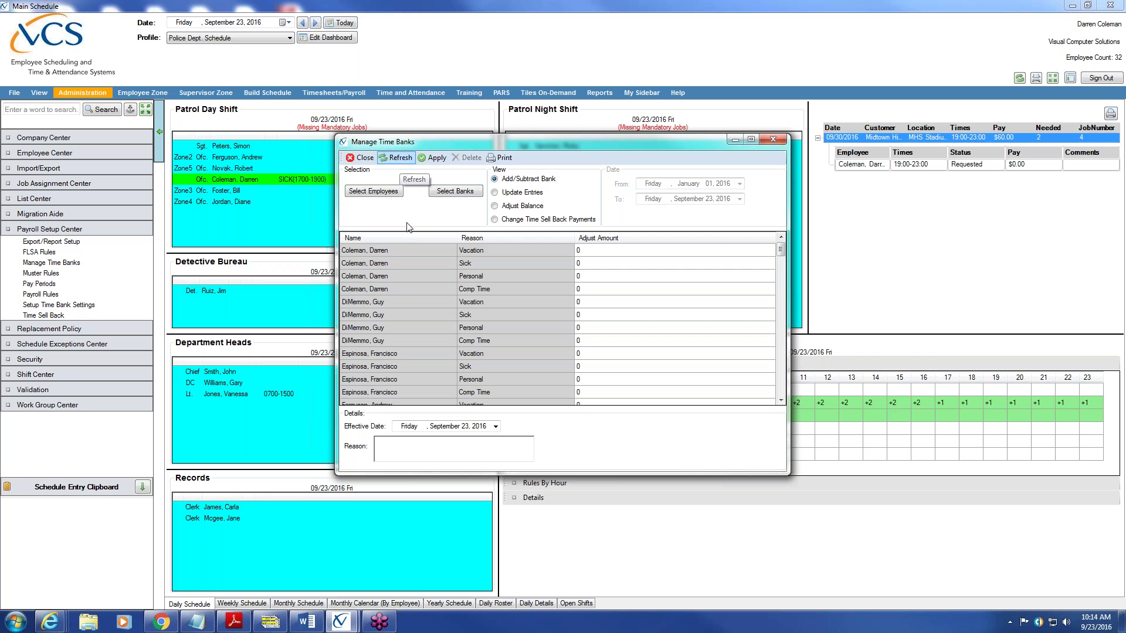
Step: Examine the first employee's name and reason entries across the Vacation, Sick, Personal and Comp Time rows
click(372, 252)
click(374, 264)
click(372, 276)
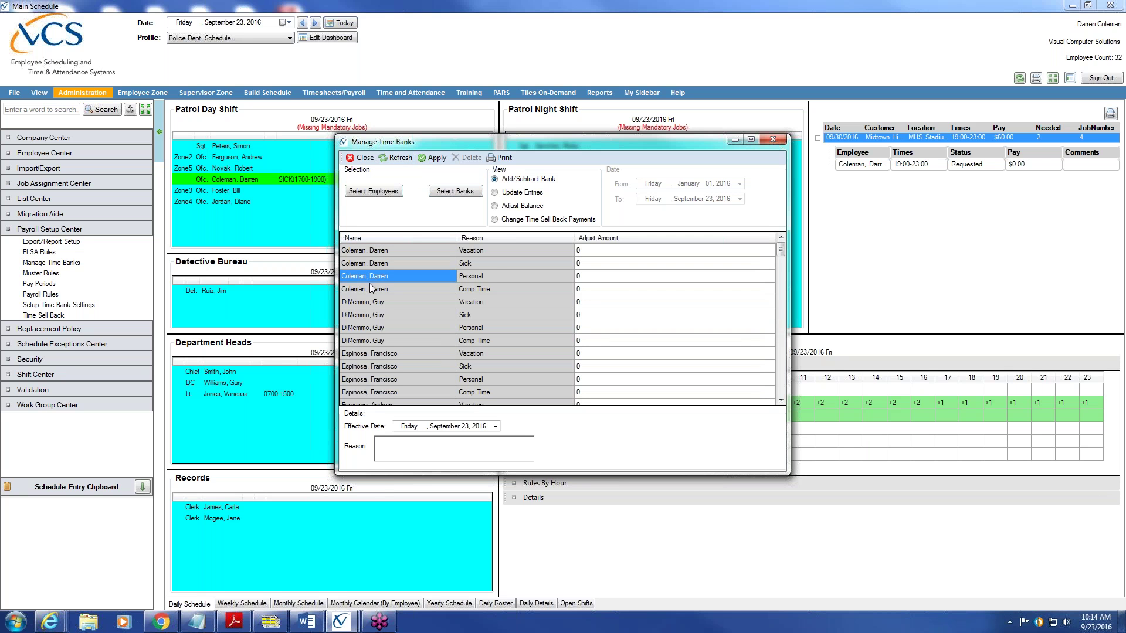
click(370, 285)
click(489, 250)
click(486, 263)
click(485, 276)
click(480, 289)
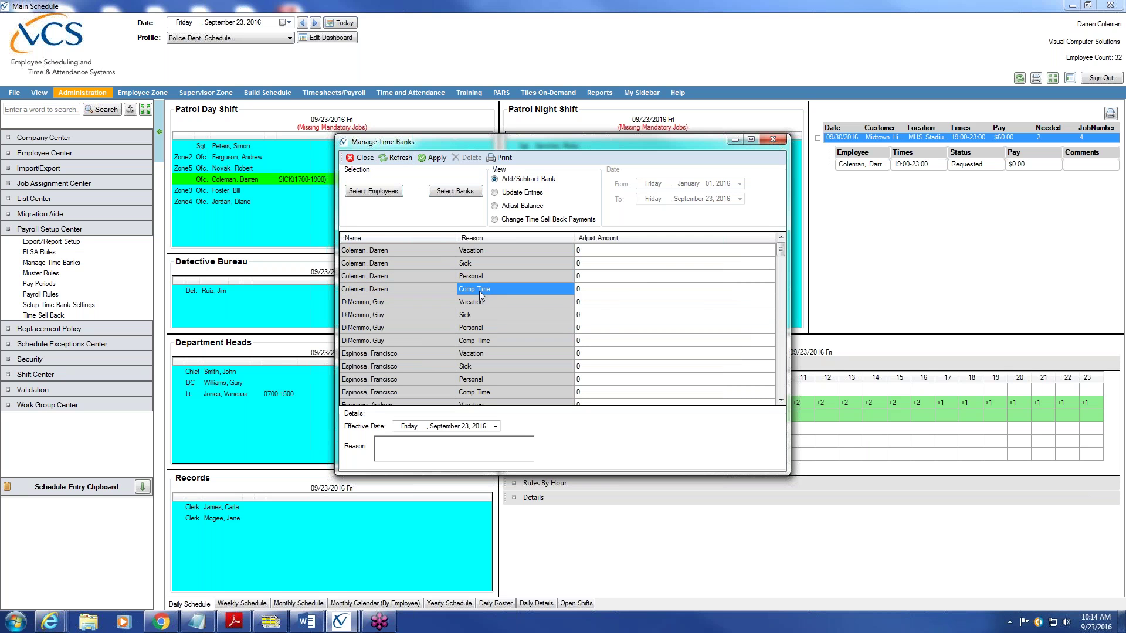
Step: Set the first employee's adjust amounts to 350 for Vacation, 25 for Sick and 17 for Personal
click(590, 251)
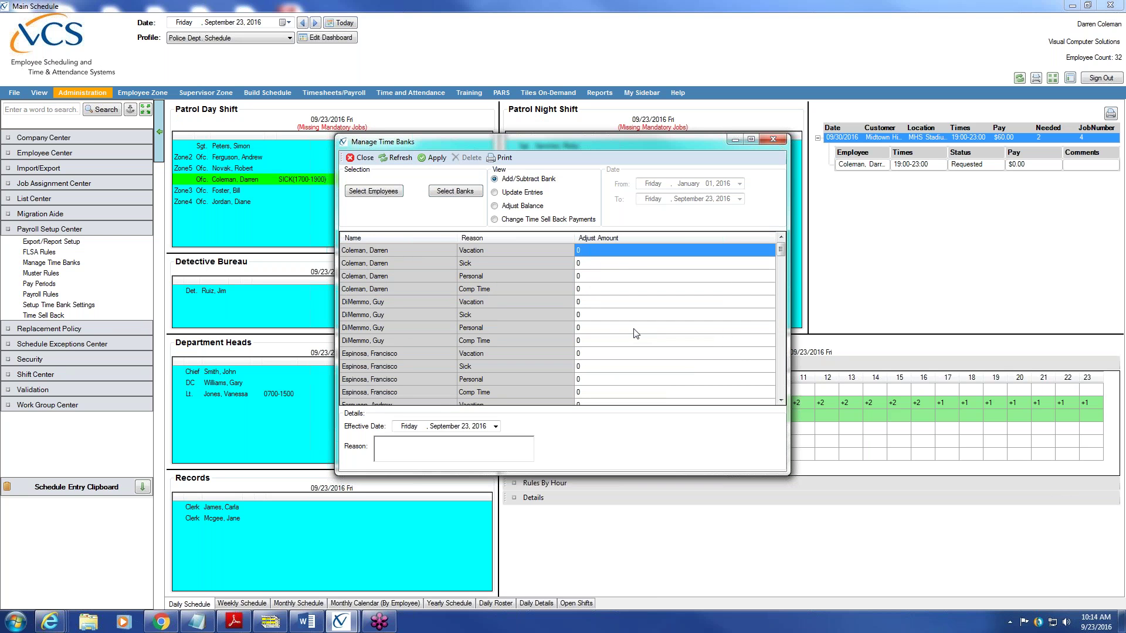
text(350)
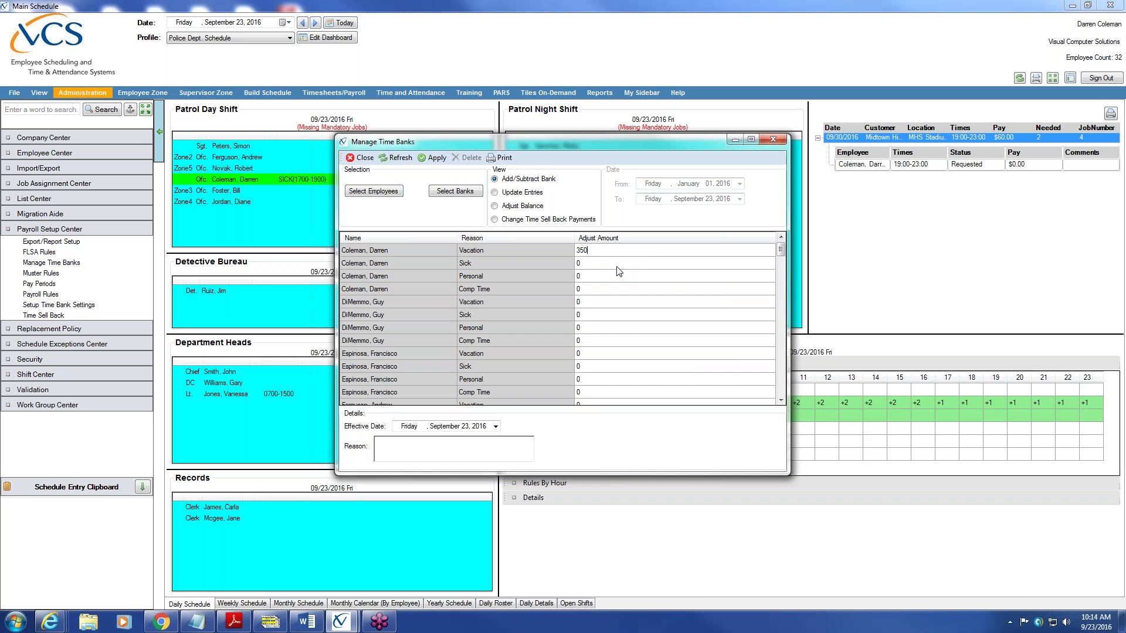
click(616, 267)
text(25)
click(608, 280)
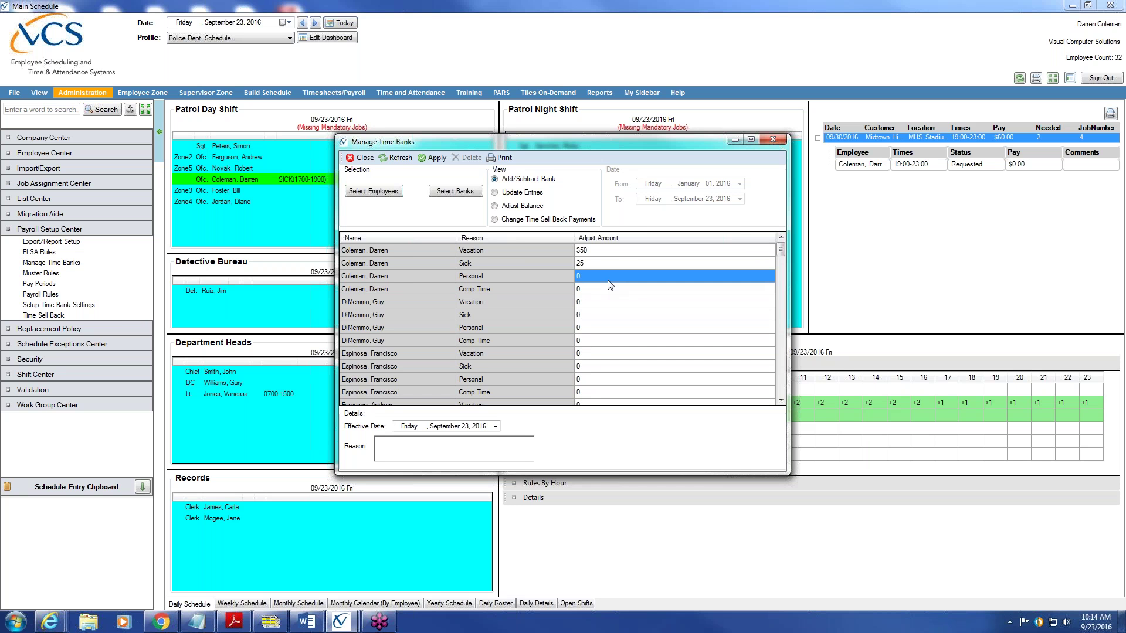
text(17)
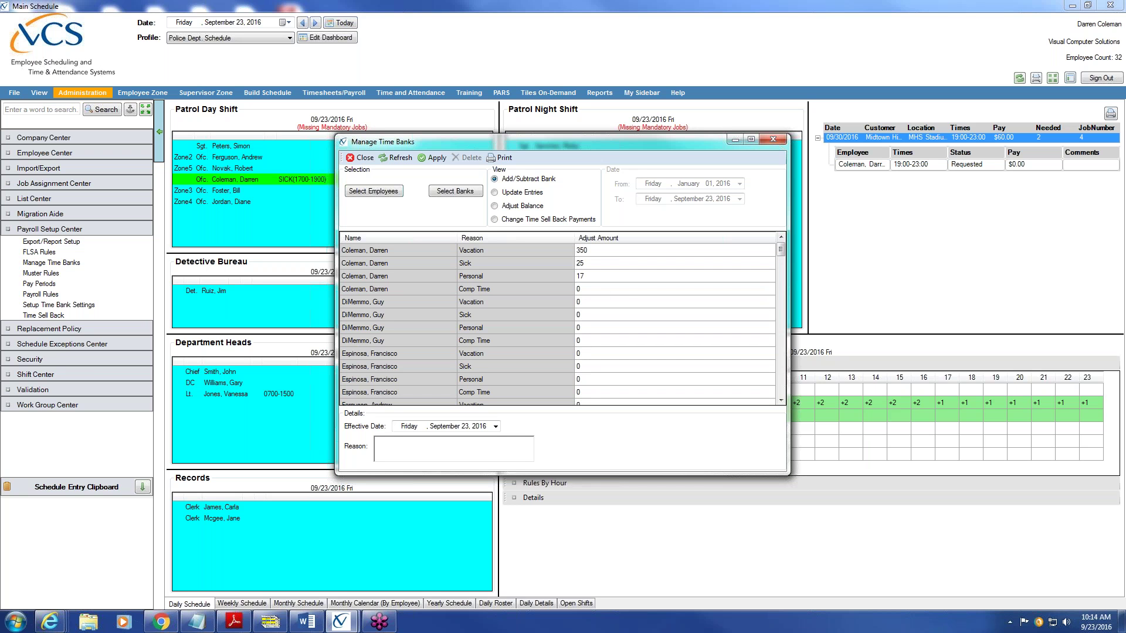
click(604, 295)
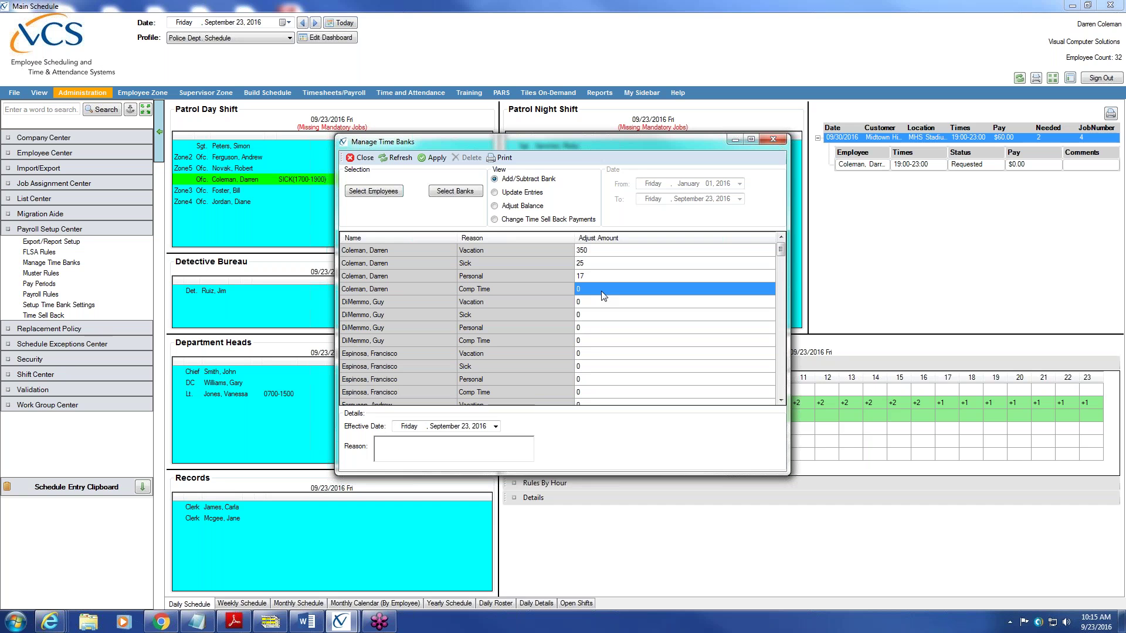
Step: Apply the bank adjustments with effective date November 01, 2016 and the reason "Time off balance upload"
click(496, 426)
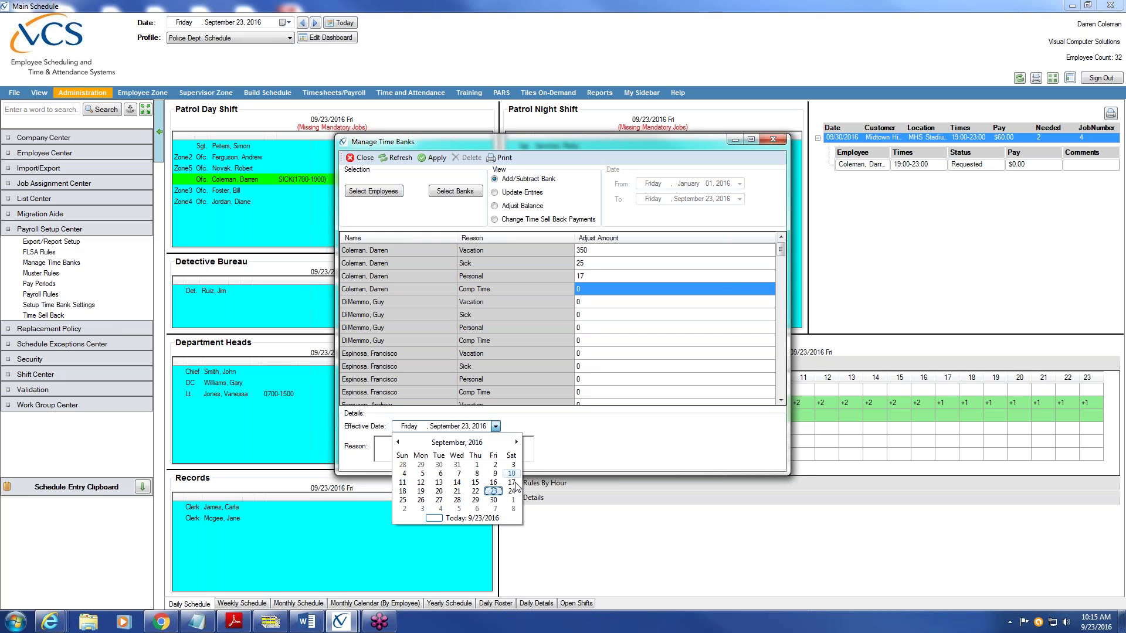
click(516, 443)
click(515, 442)
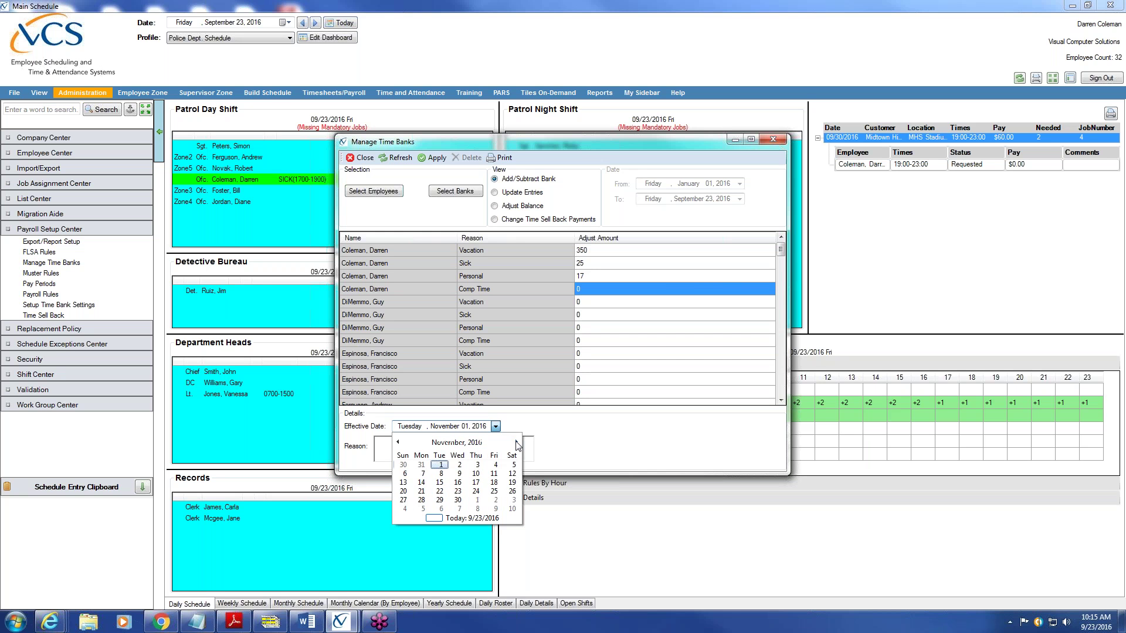
click(438, 466)
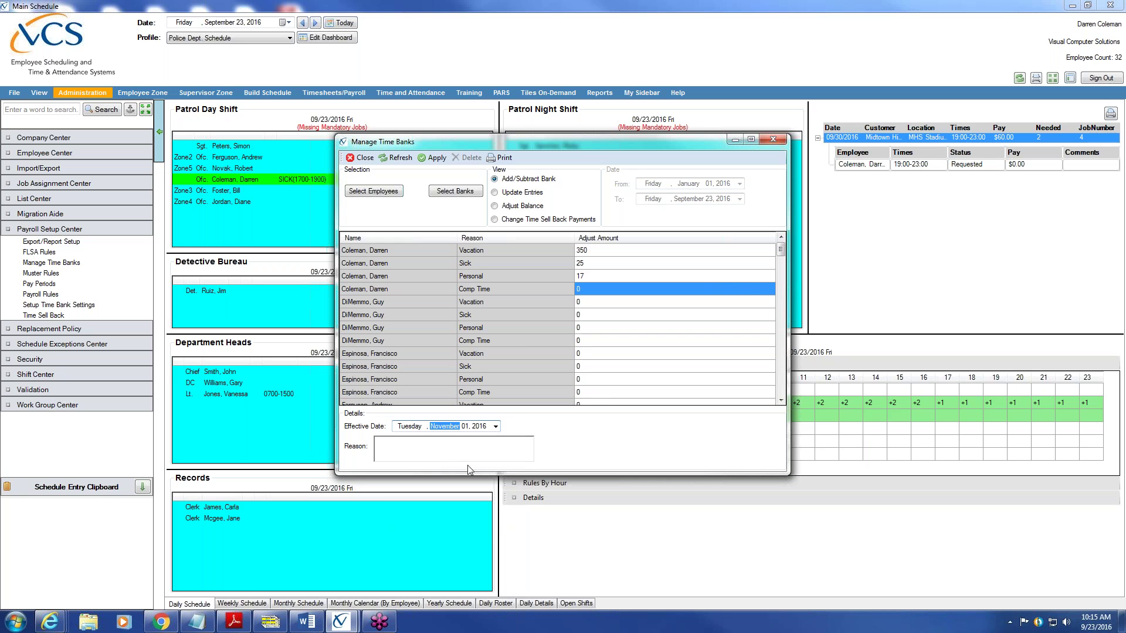
text(Time off balance upload)
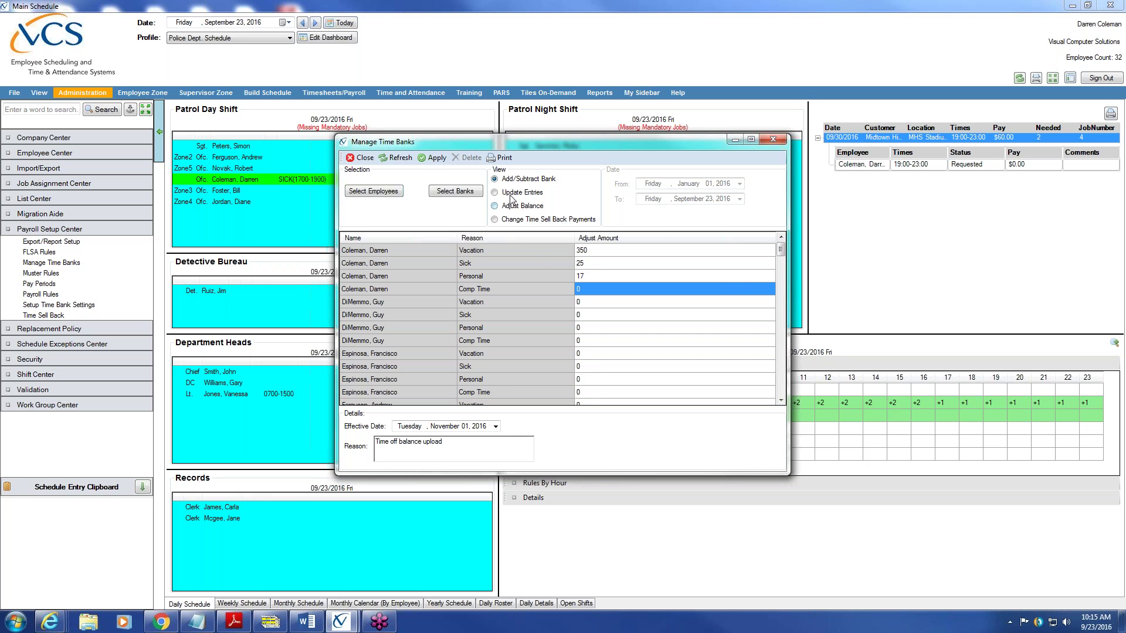
click(435, 159)
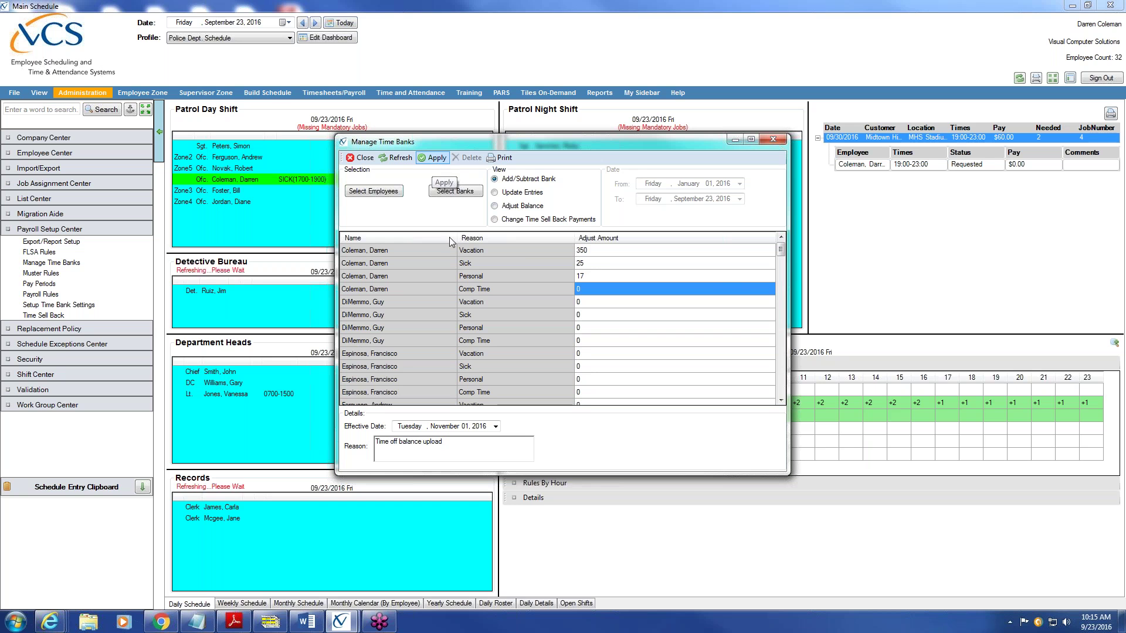
Step: Review the first employee's Sick and Personal adjustments and the reason, and close Manage Time Banks
click(599, 263)
click(597, 277)
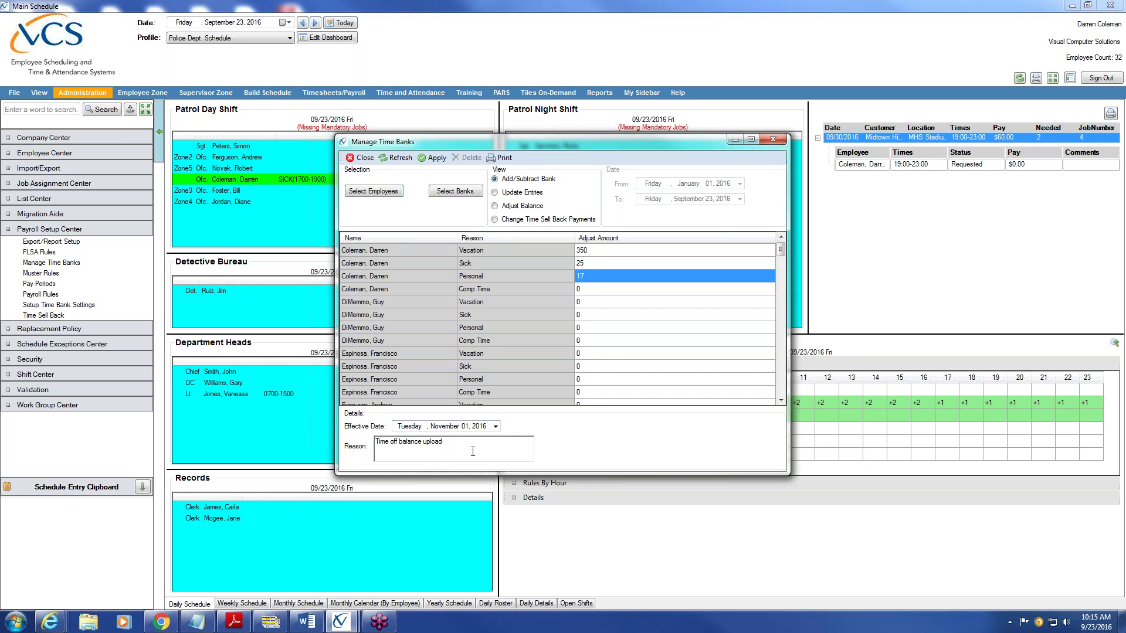
click(444, 449)
click(359, 157)
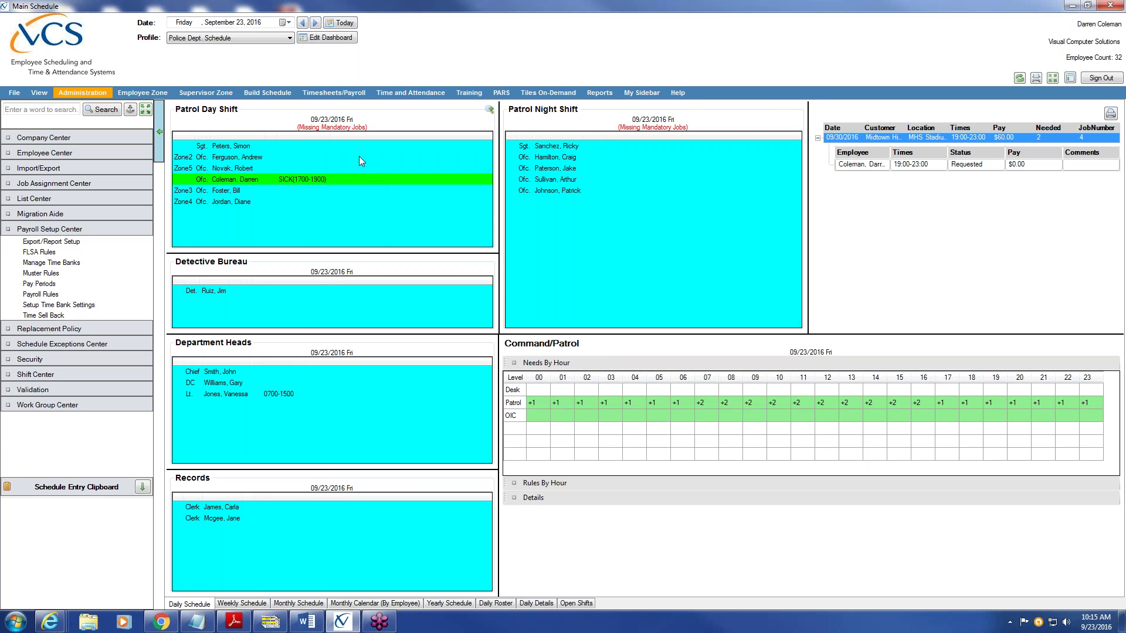
Step: Open the Allotted Days Off by Step Rules from the work group settings
click(75, 228)
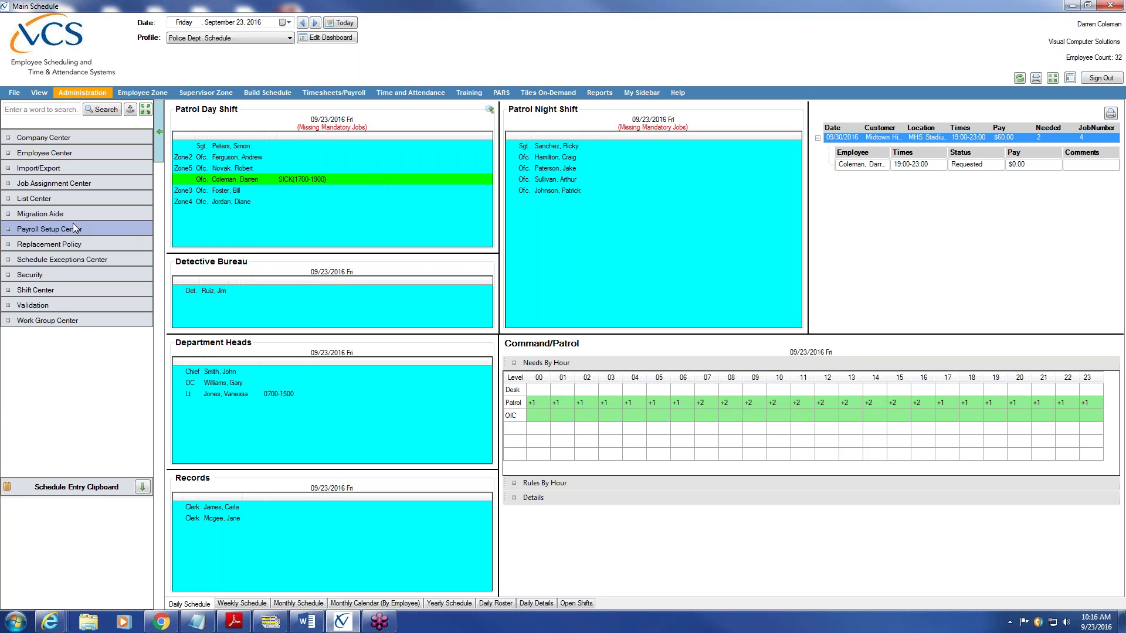
click(77, 321)
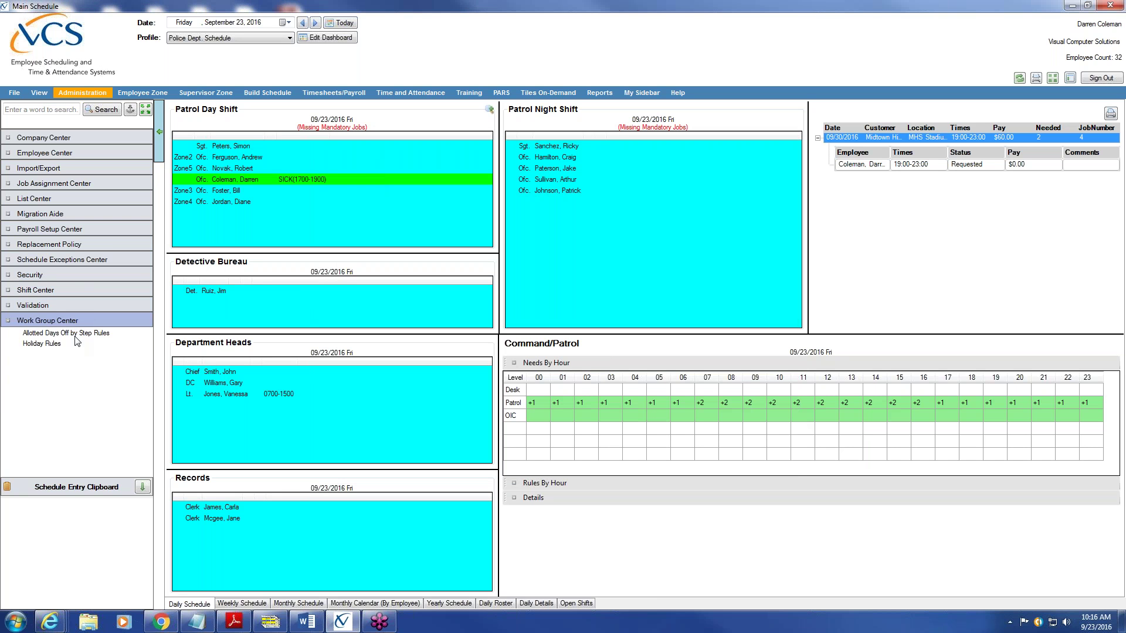
click(86, 335)
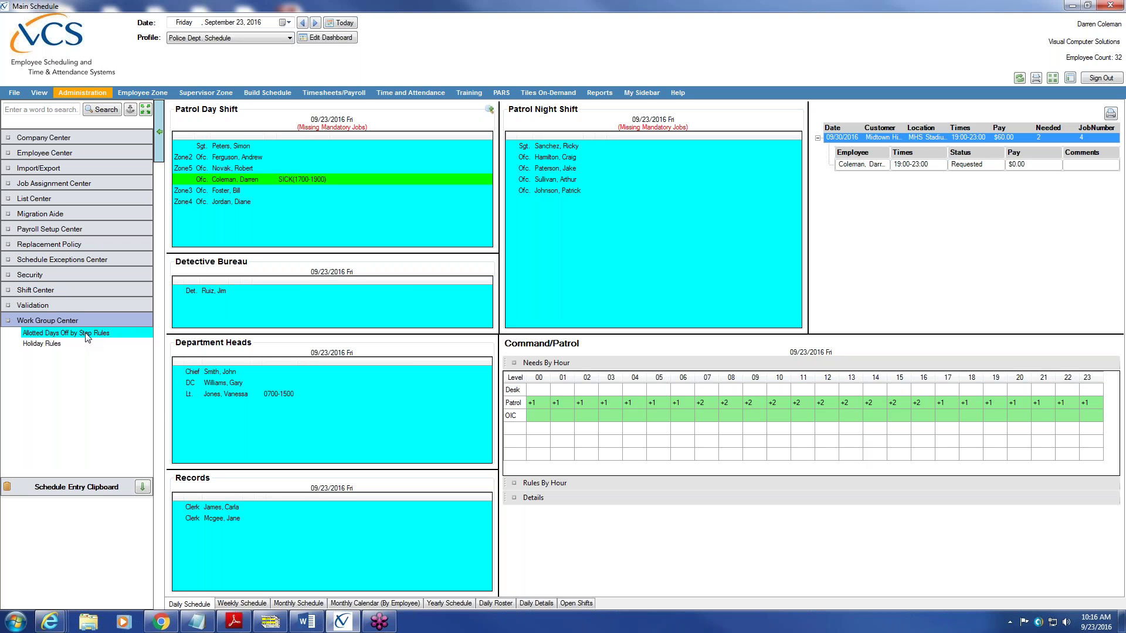
click(86, 335)
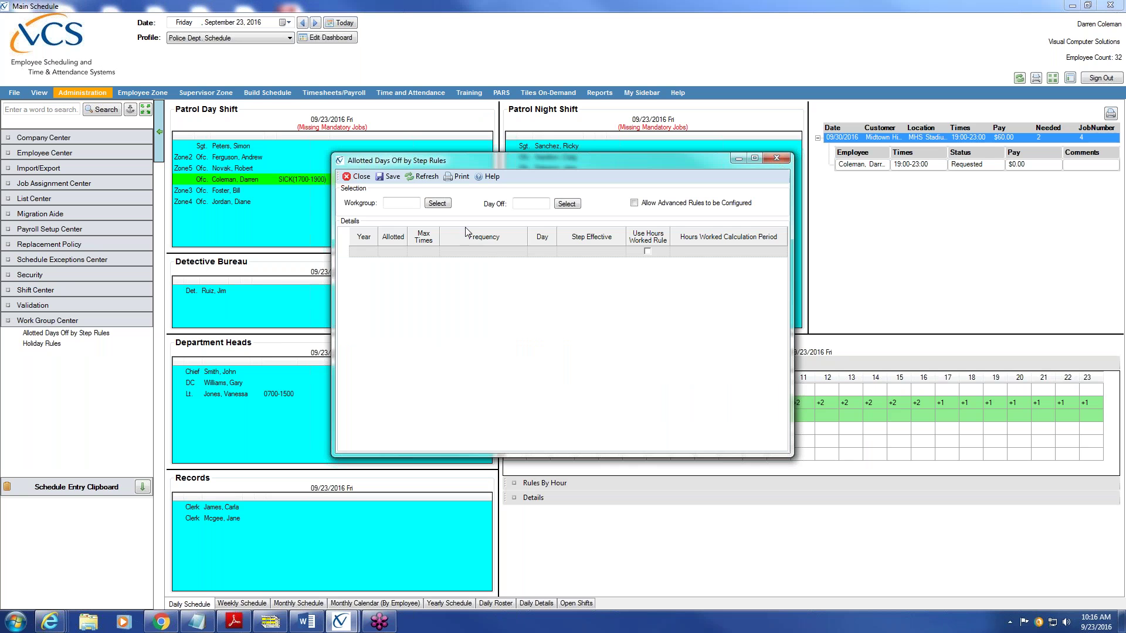
Step: Load the allotted days off rules for workgroup PBA and day off code VAC, and examine the year steps
click(437, 204)
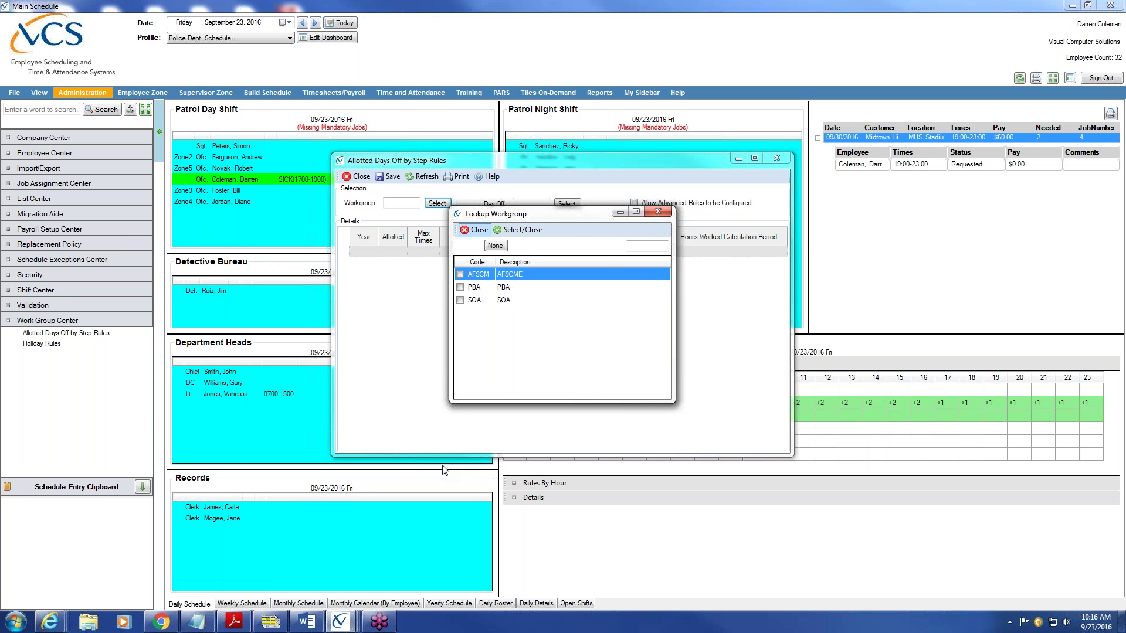
double_click(461, 288)
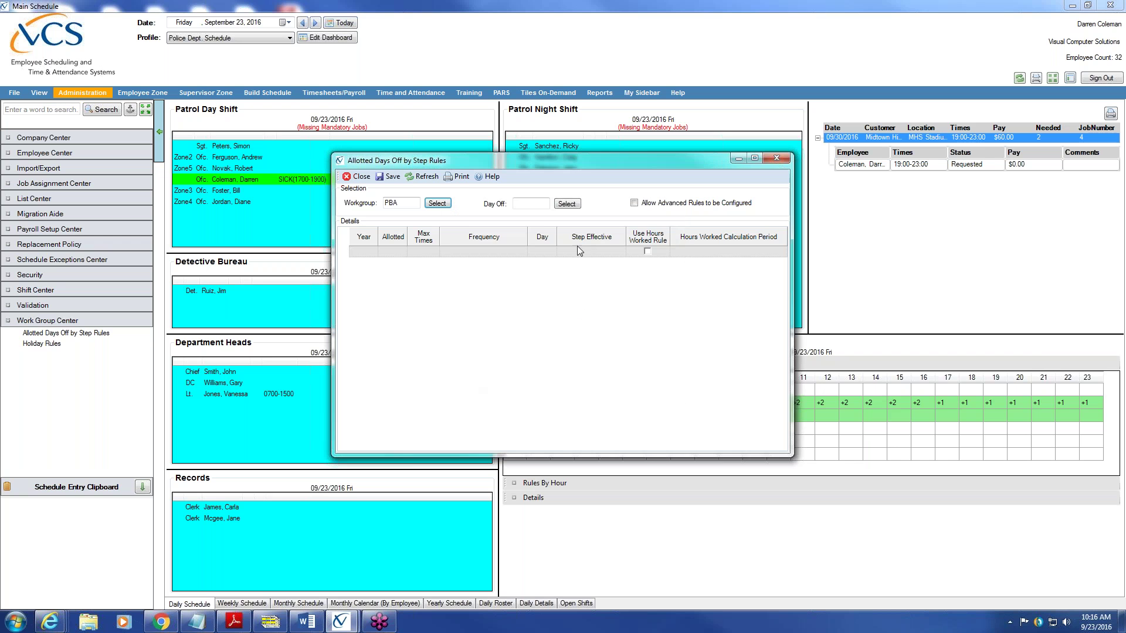
click(567, 205)
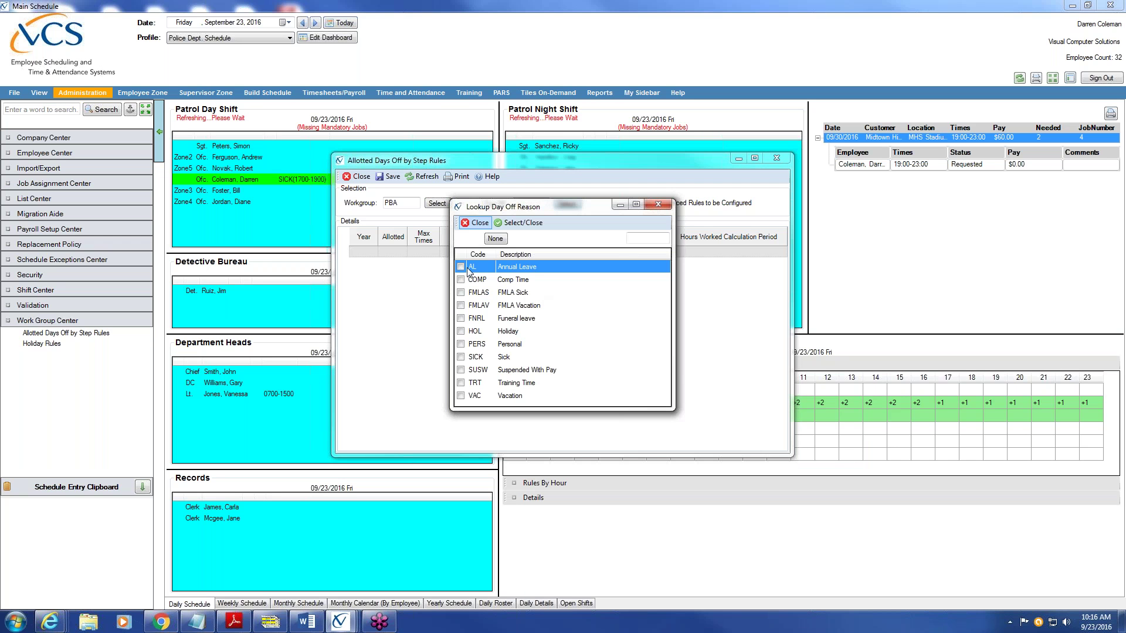
double_click(461, 396)
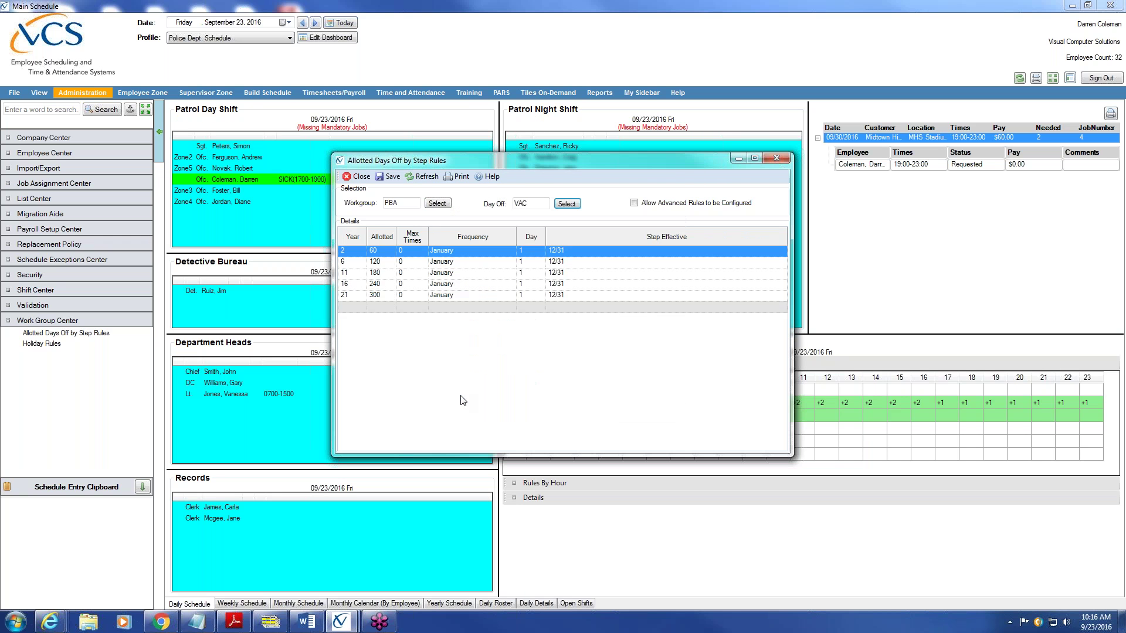
key(Down)
key(Down)
key(Down)
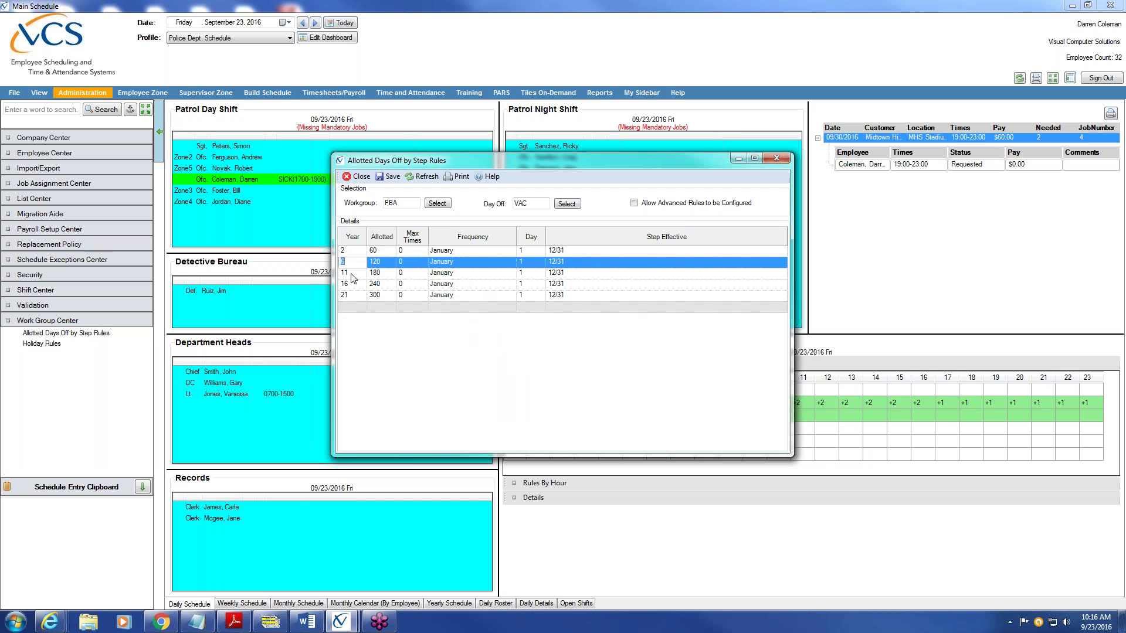
Step: Examine the PBA vacation rules' year steps, allotted hours and frequency options, and close the Allotted Days Off by Step Rules
key(Down)
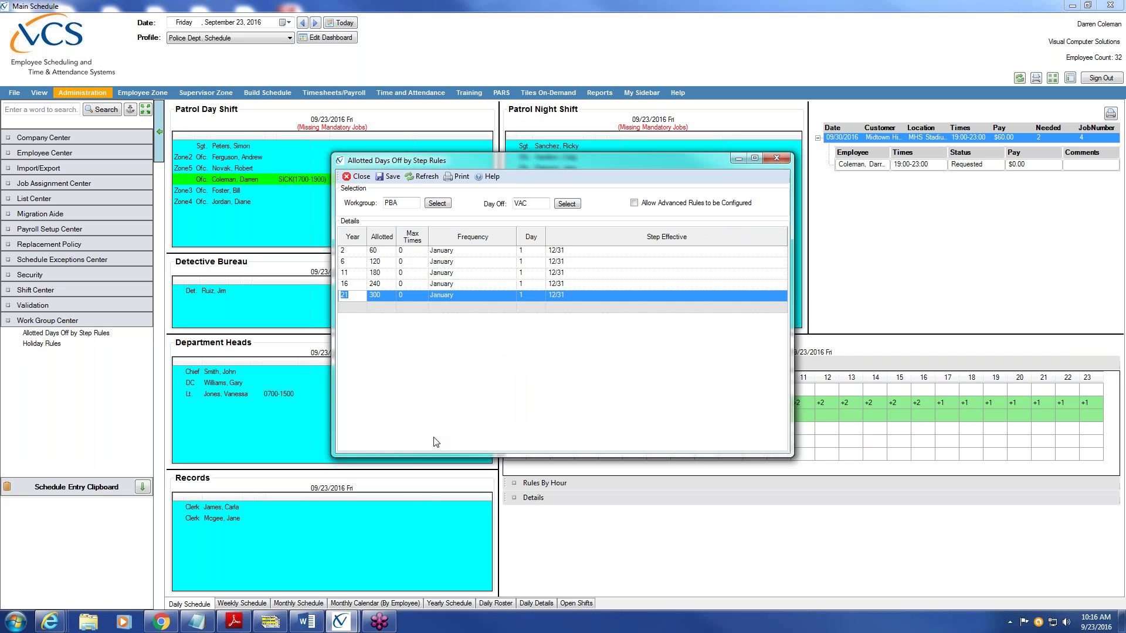
click(378, 264)
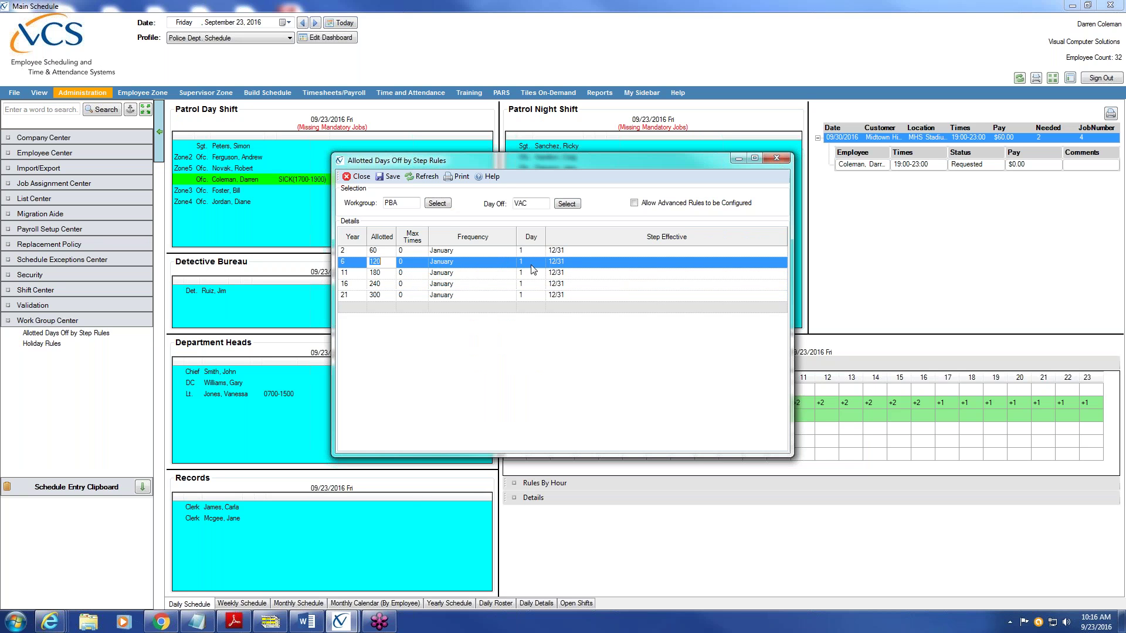
click(510, 263)
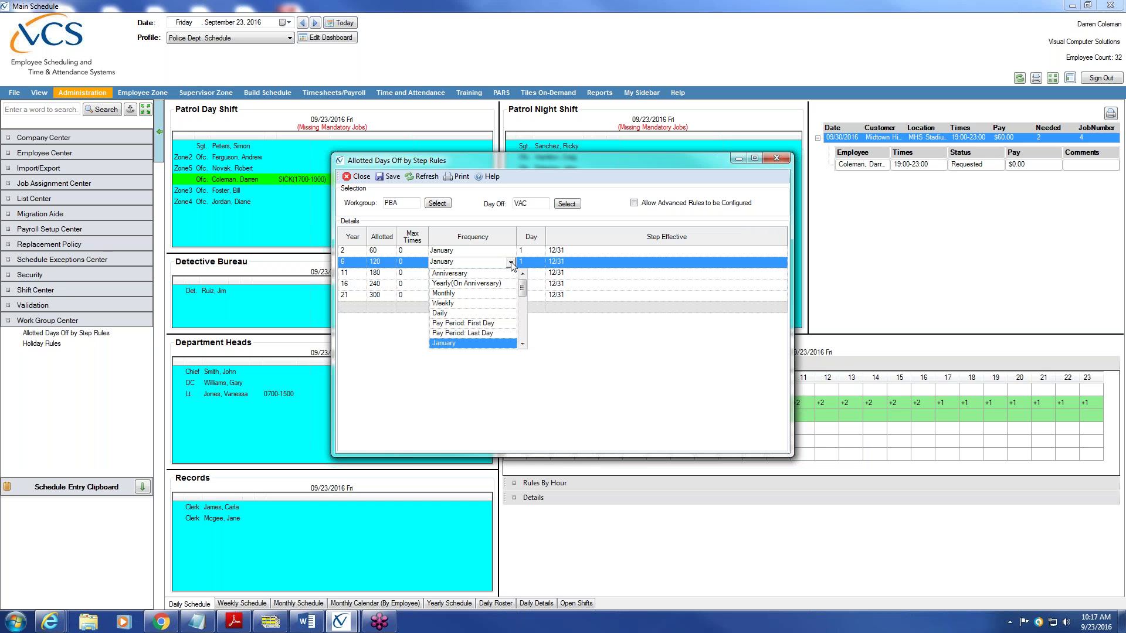
click(360, 178)
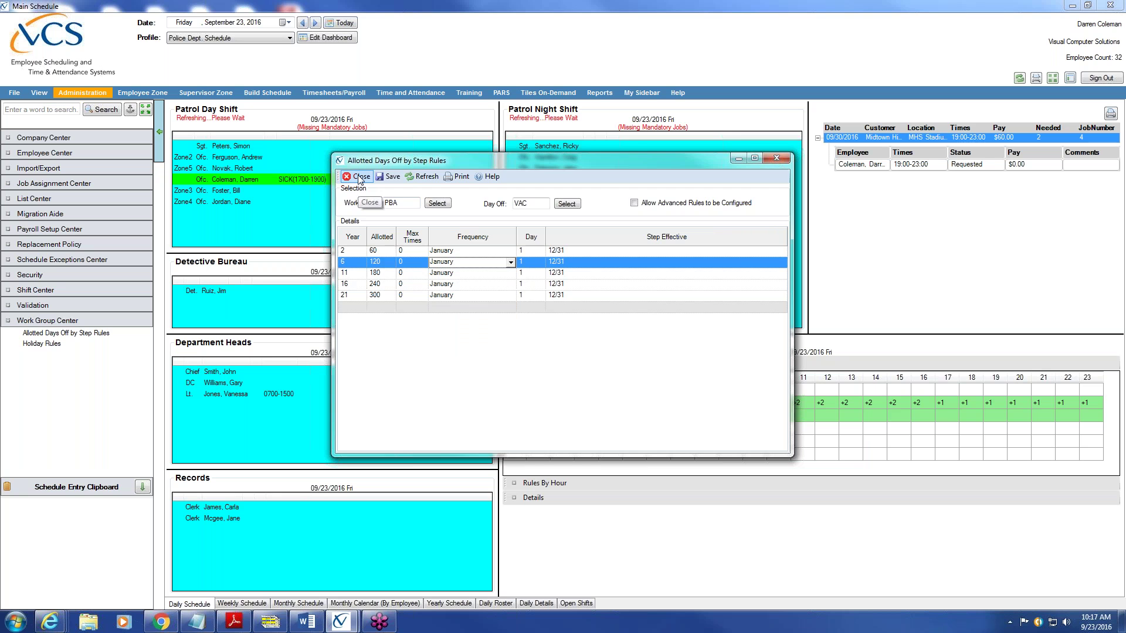
click(360, 177)
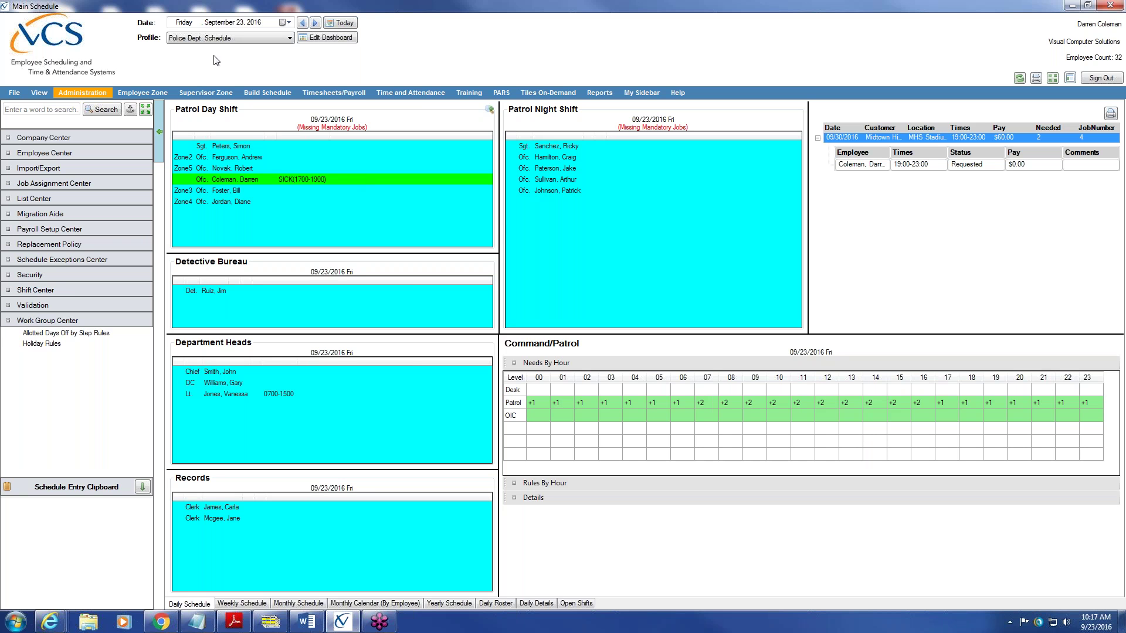
Step: Open the End Of Year Roll Over and include all active employees
click(359, 95)
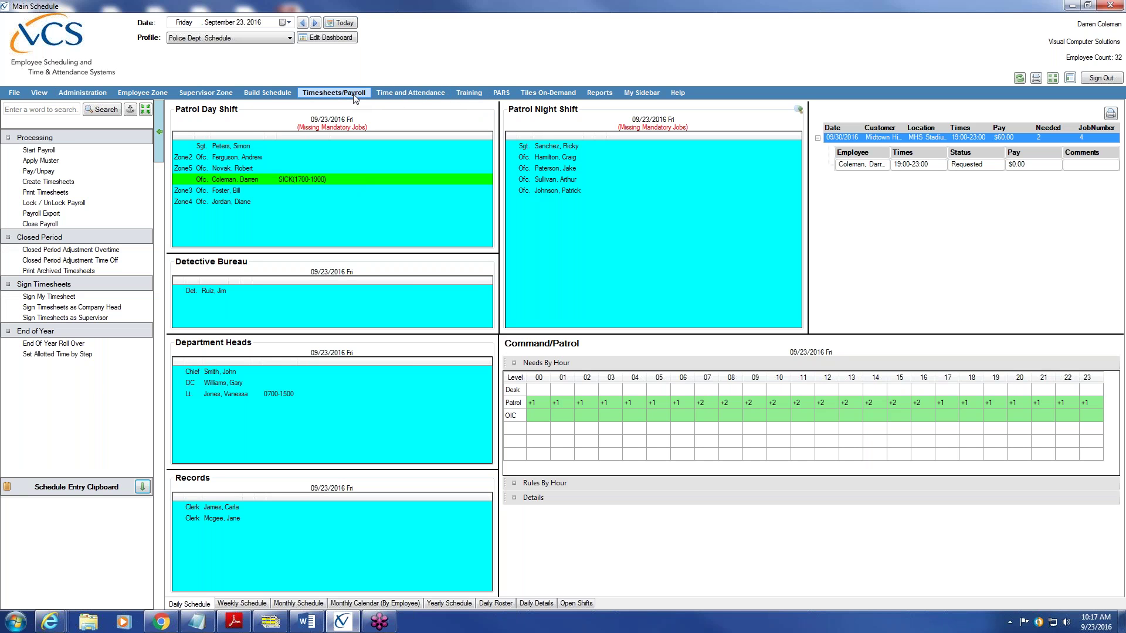
click(77, 345)
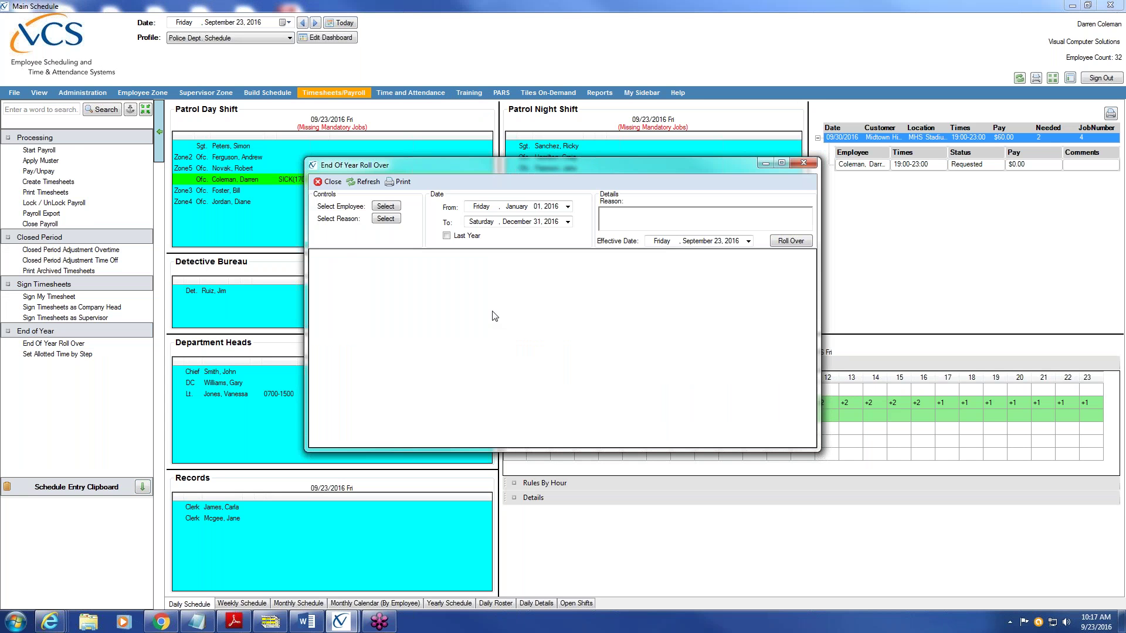
click(385, 205)
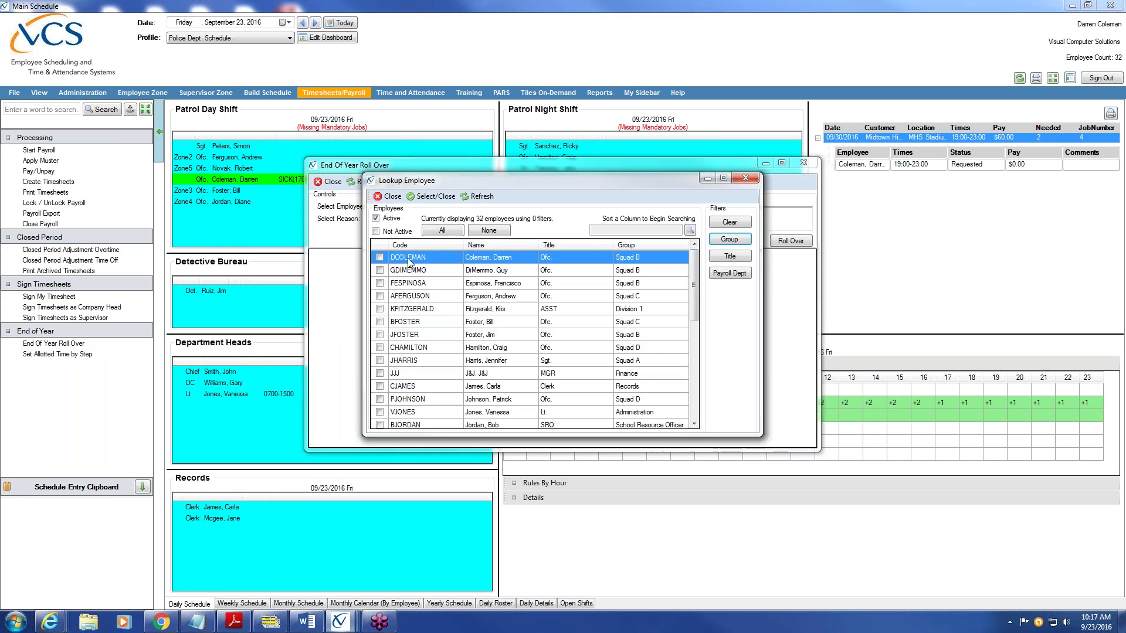
click(442, 230)
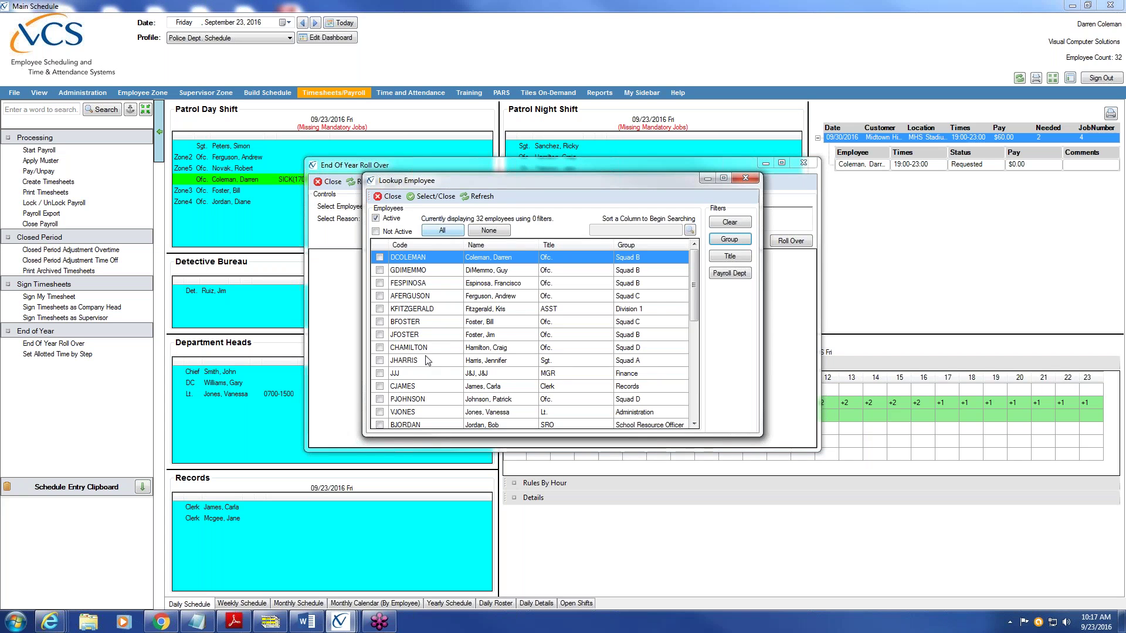
click(434, 197)
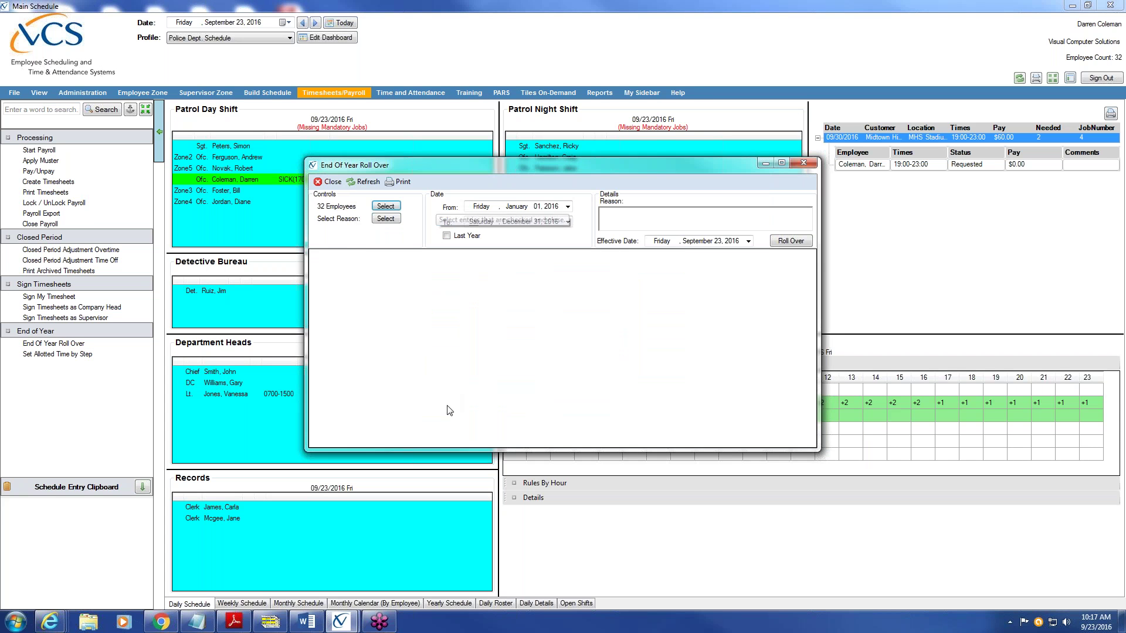
Step: Choose the Comp Time and Vacation day off reasons and load the employees' current balances for the roll over
click(386, 219)
click(461, 280)
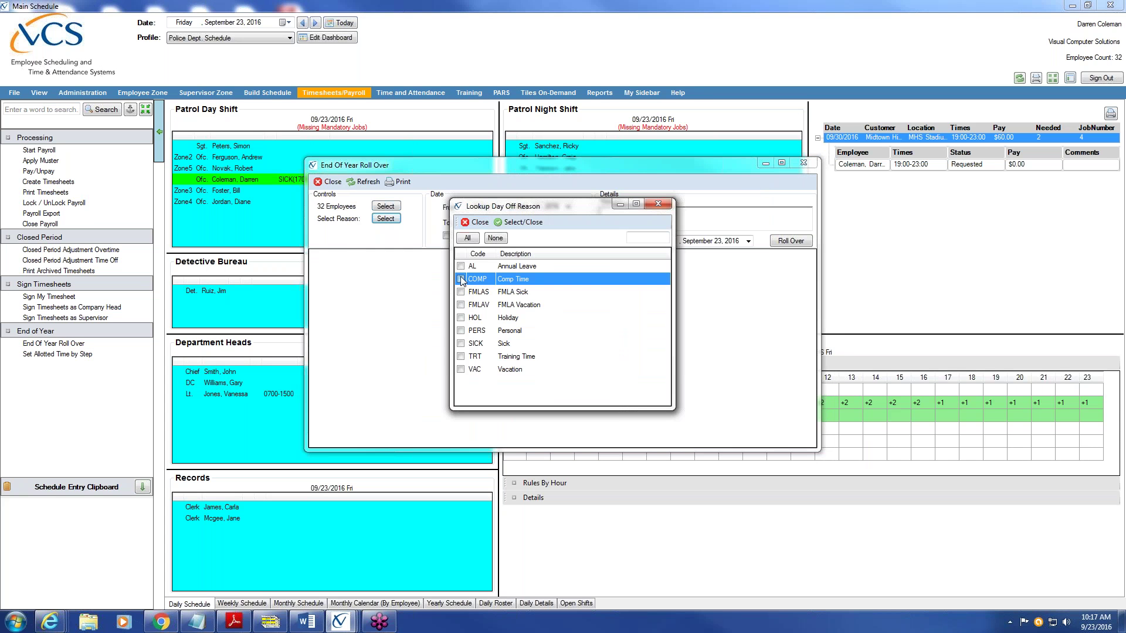
click(461, 370)
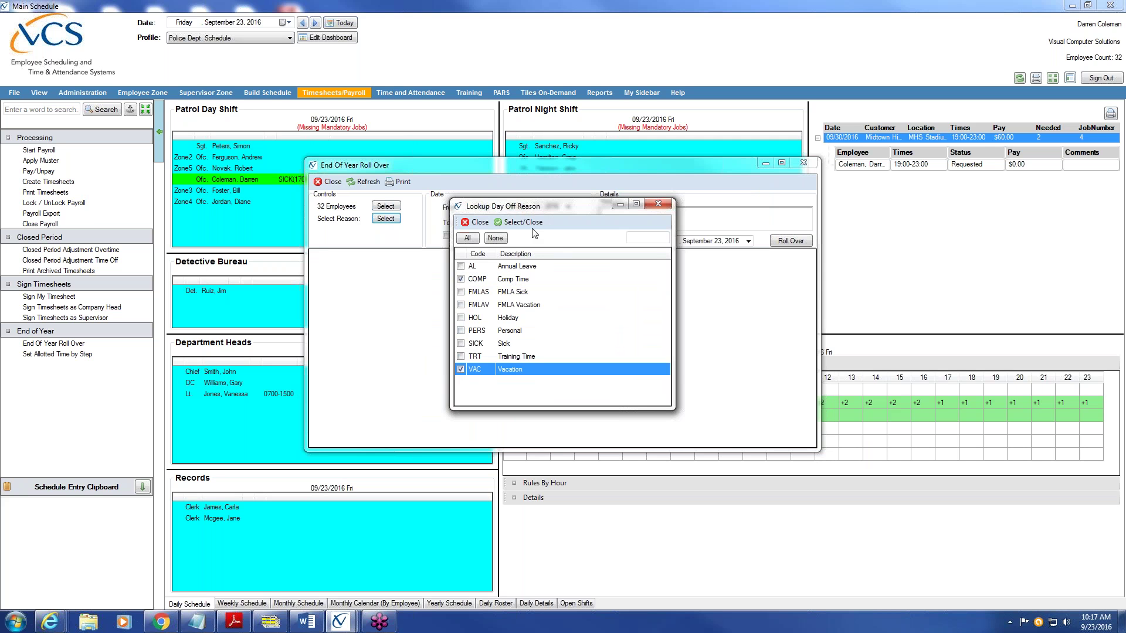
click(525, 224)
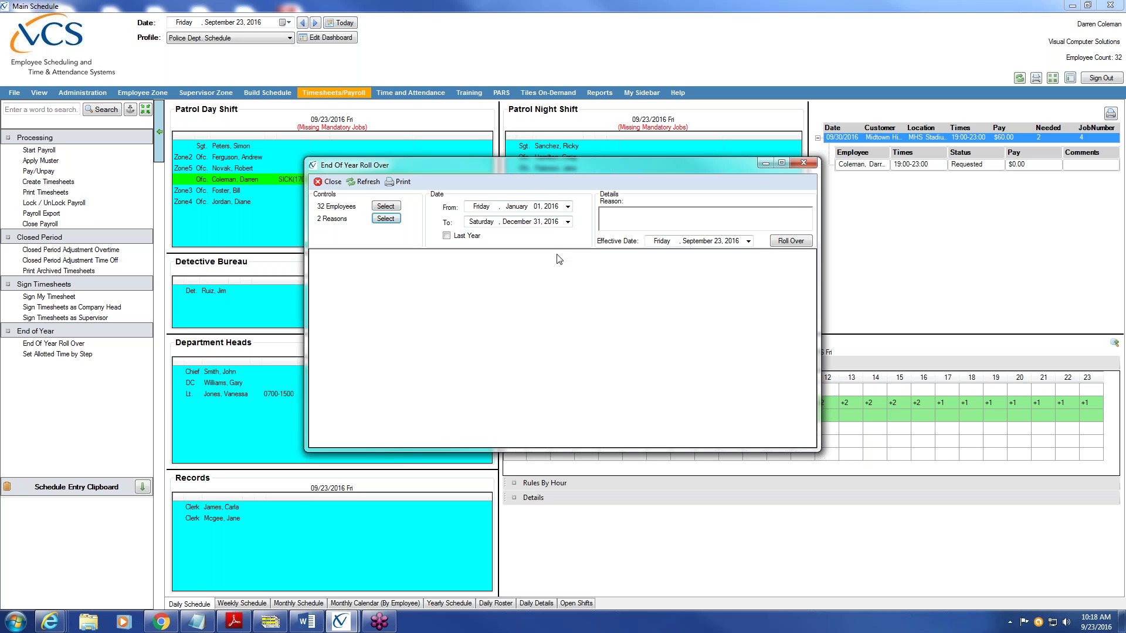
click(364, 182)
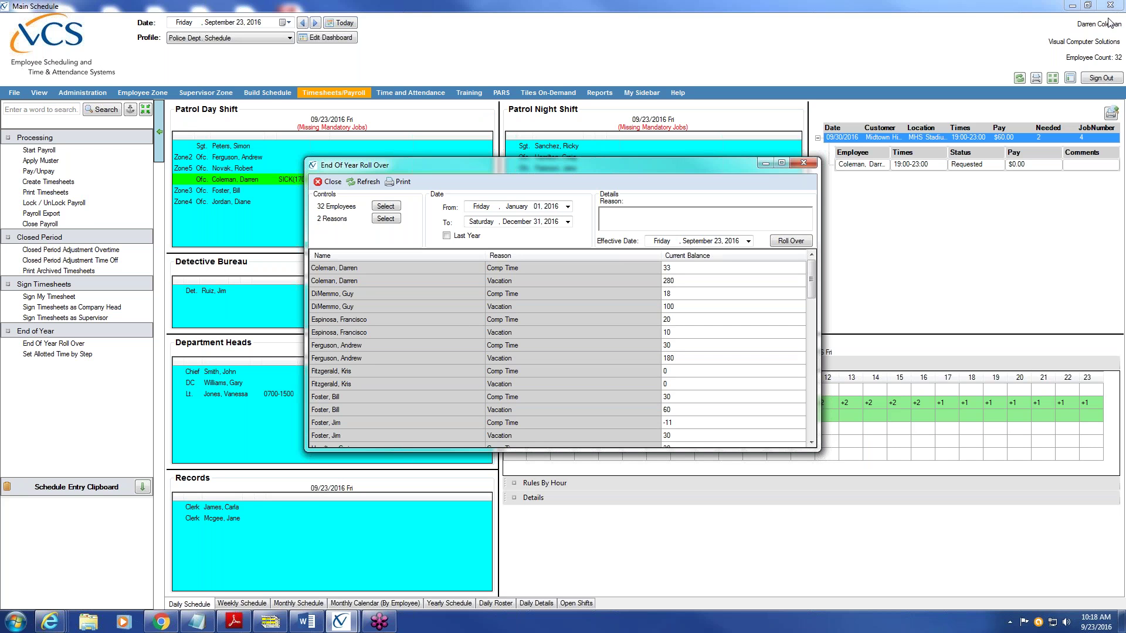
Step: Enter the reason "rollover from 2016 to 2017" and effective date January 01, 2017, and close the window without rolling over
text(oll)
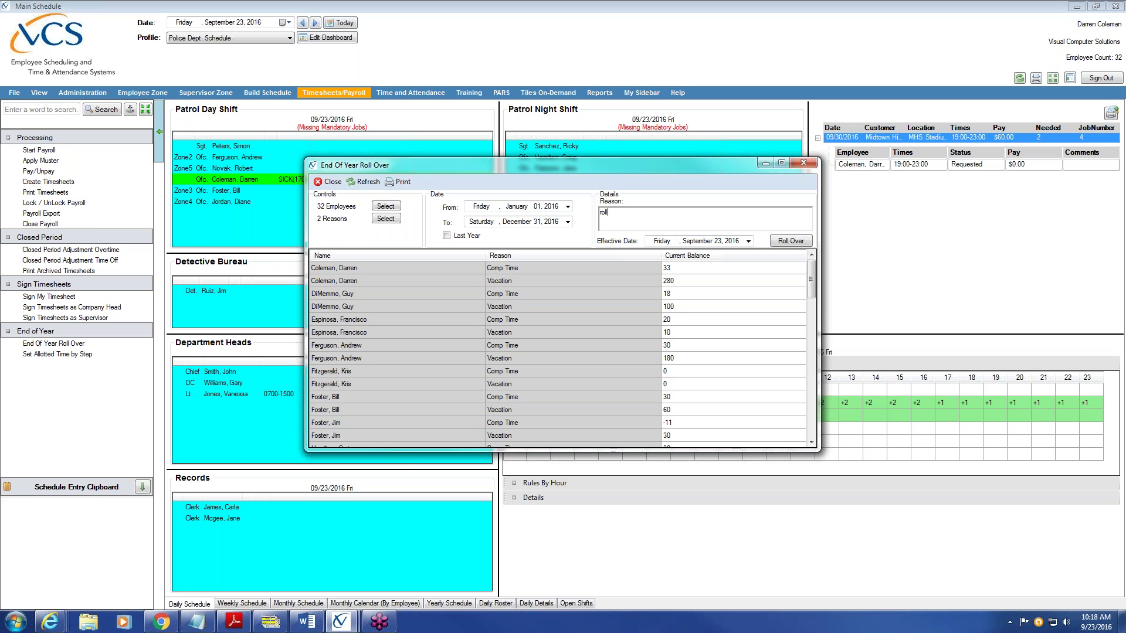
text(over from 2016 to 2017)
click(748, 241)
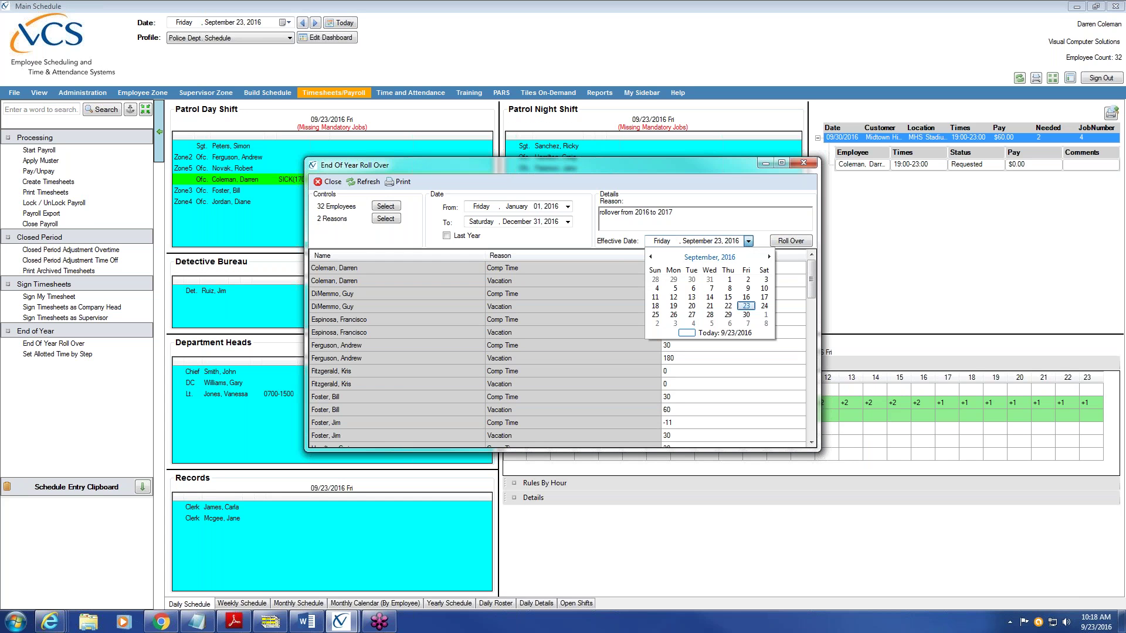
click(770, 257)
click(770, 258)
click(770, 258)
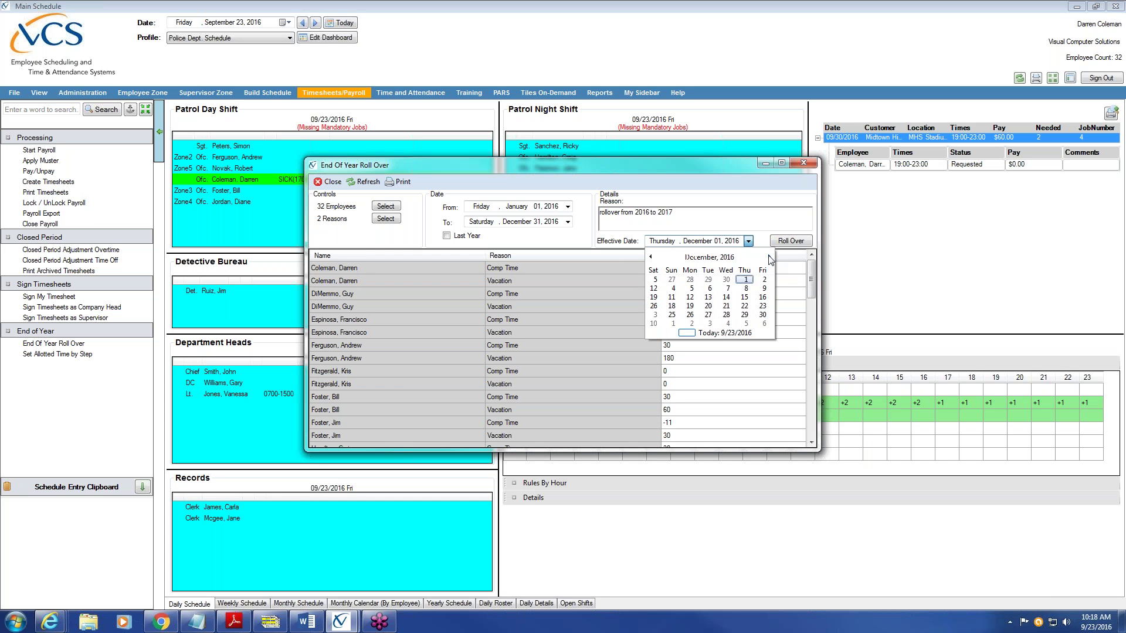
click(770, 258)
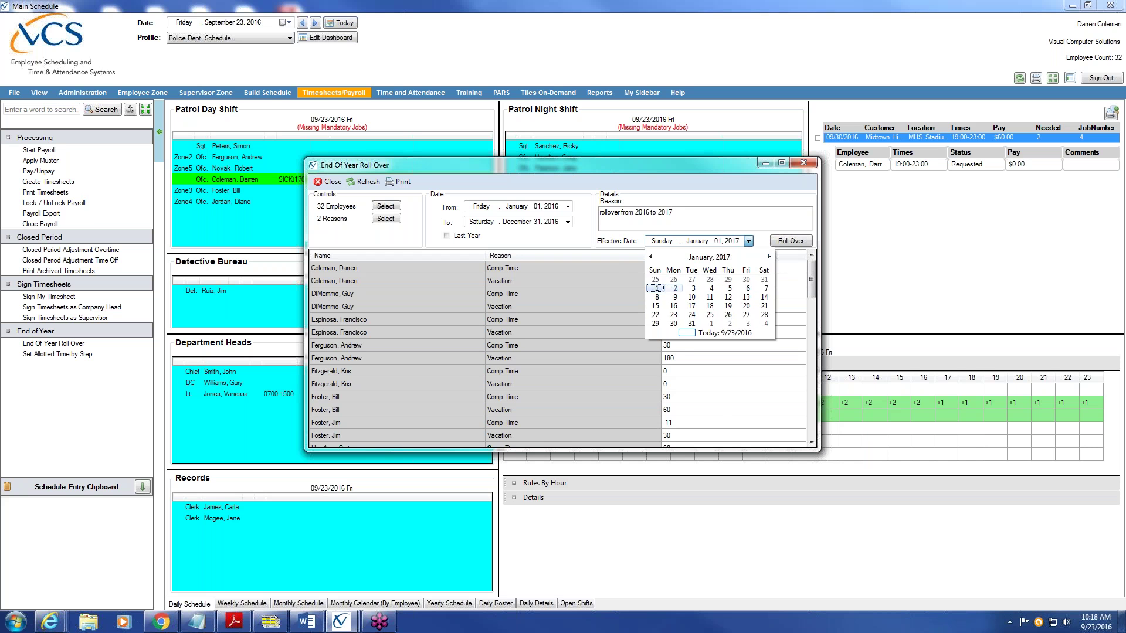
click(657, 289)
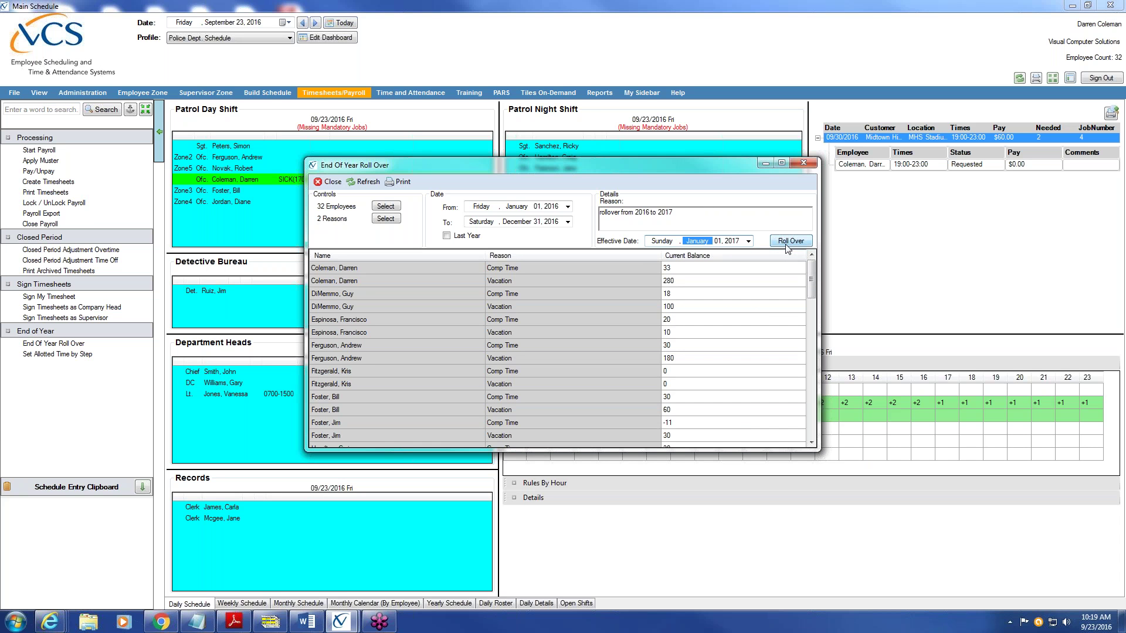
click(798, 162)
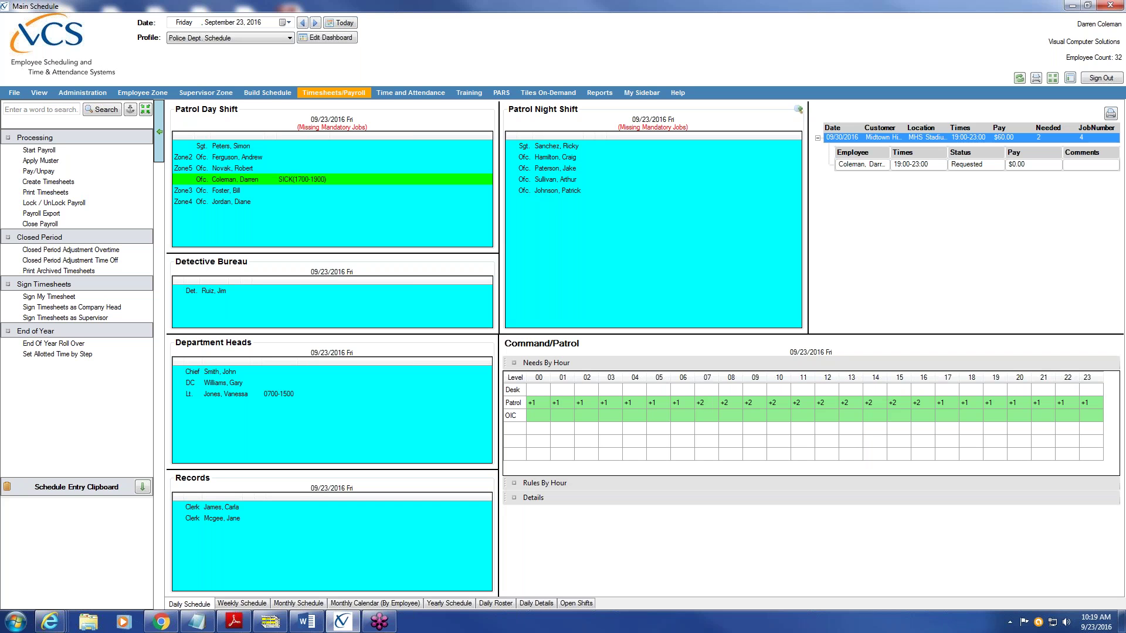
Step: Open Setup Day Off Codes from the schedule exceptions settings, examine the list of codes, and close it
click(24, 237)
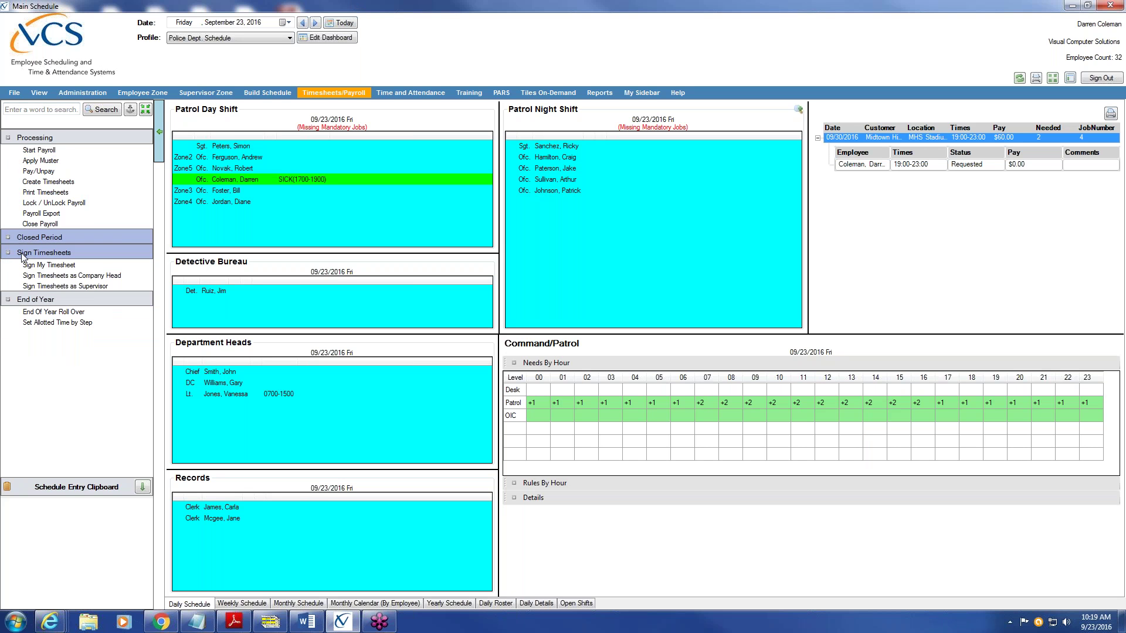
click(24, 253)
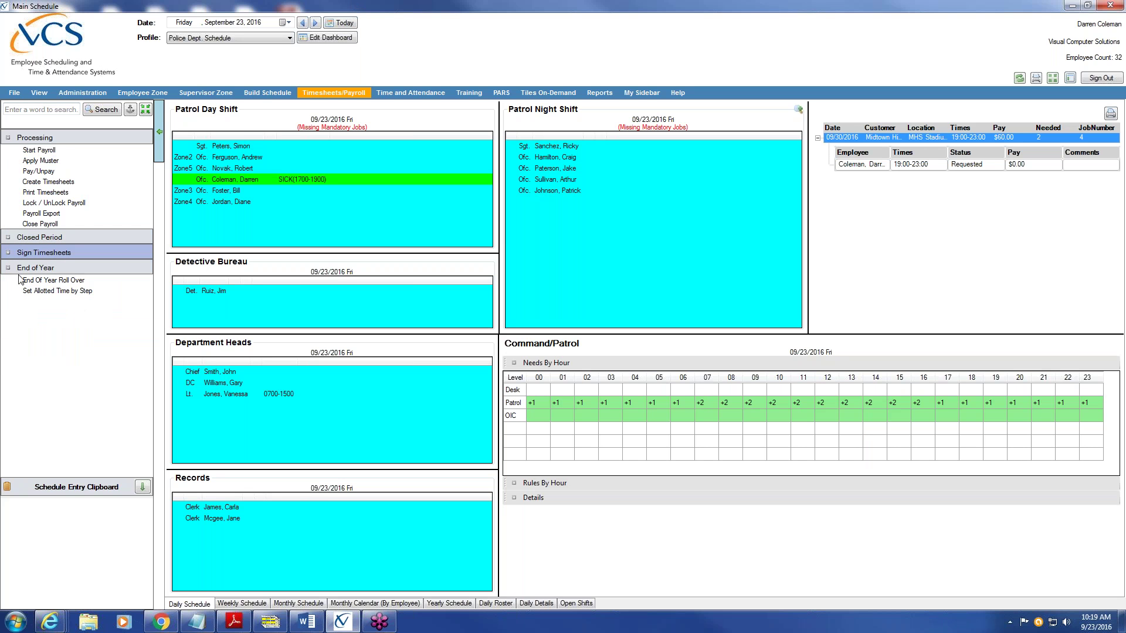
click(84, 94)
click(79, 260)
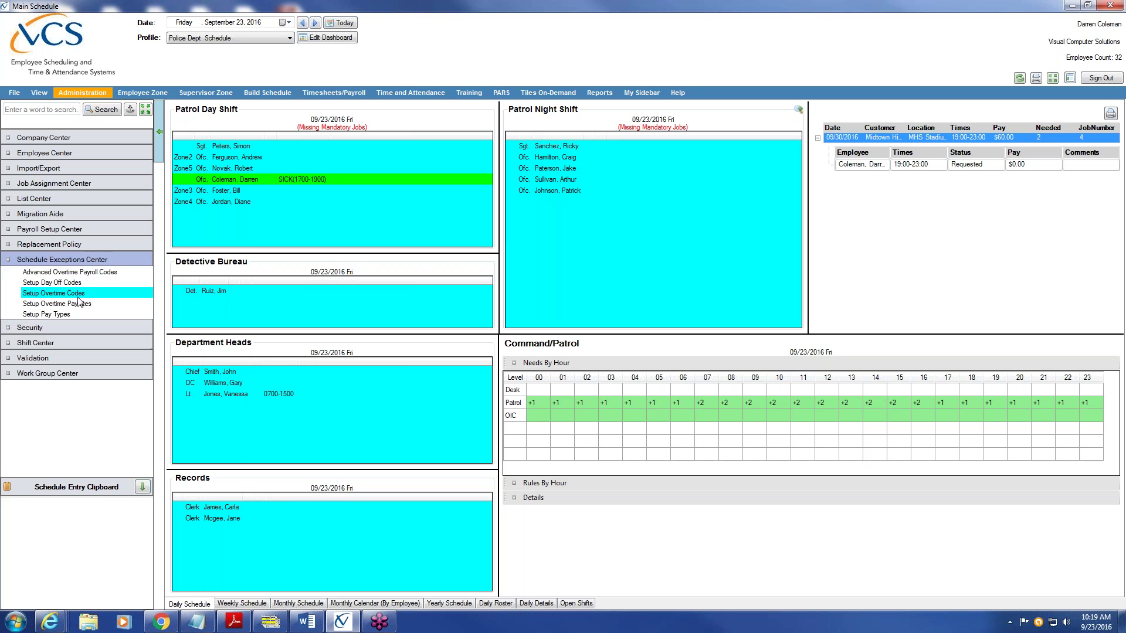
click(83, 284)
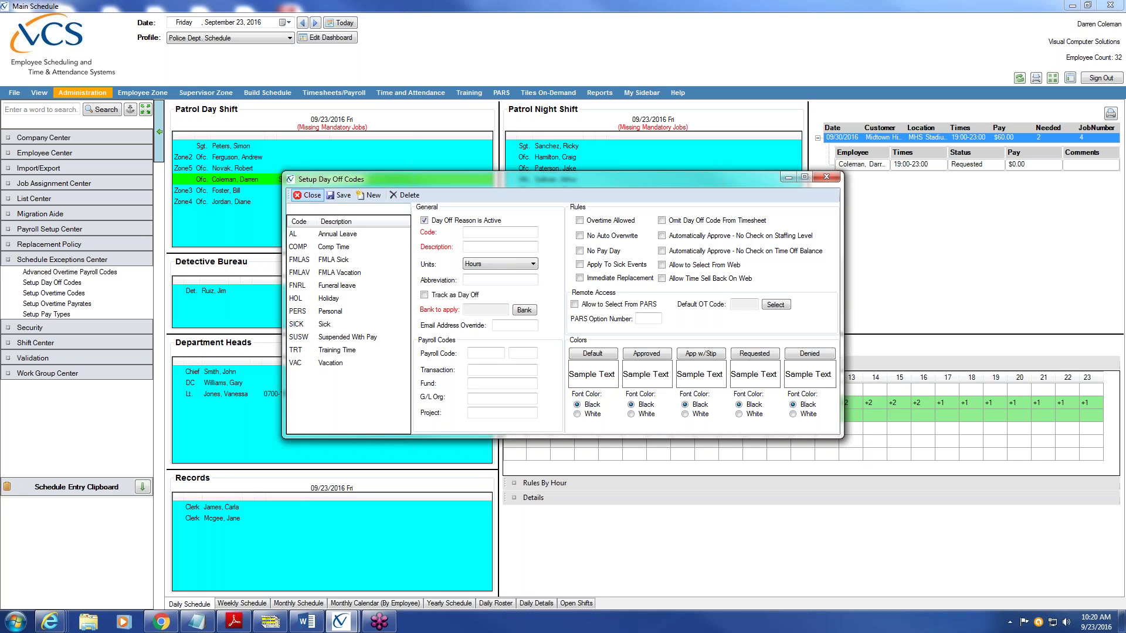
click(307, 195)
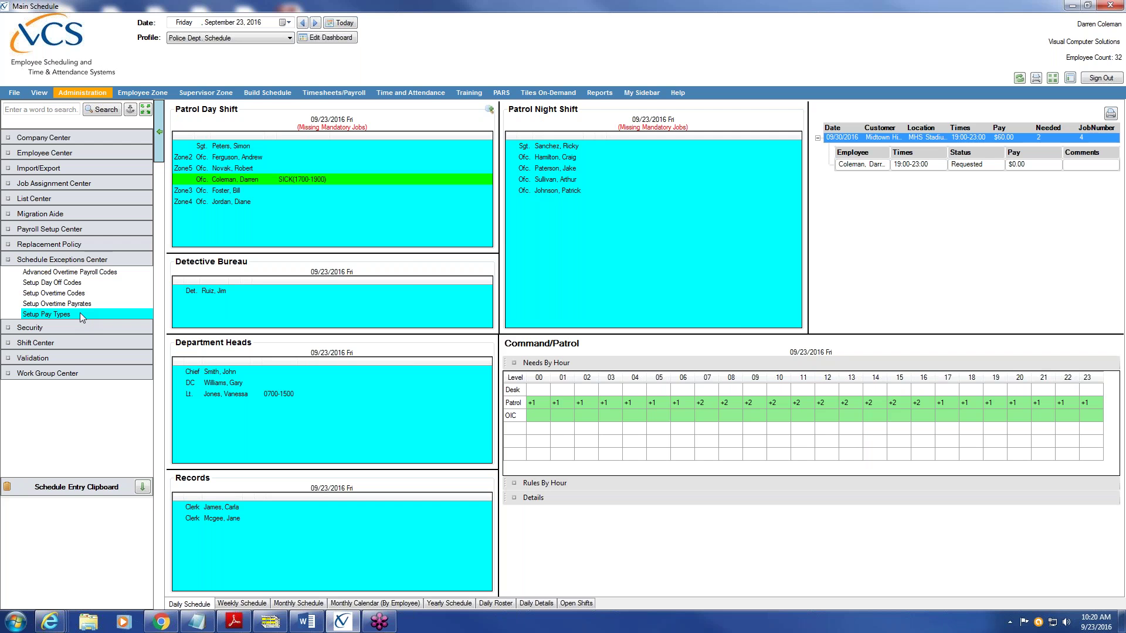
Step: Open Setup Pay Types and examine the description, method and factor of the 1.5 Cash and 1.5 Time pay types
double_click(80, 314)
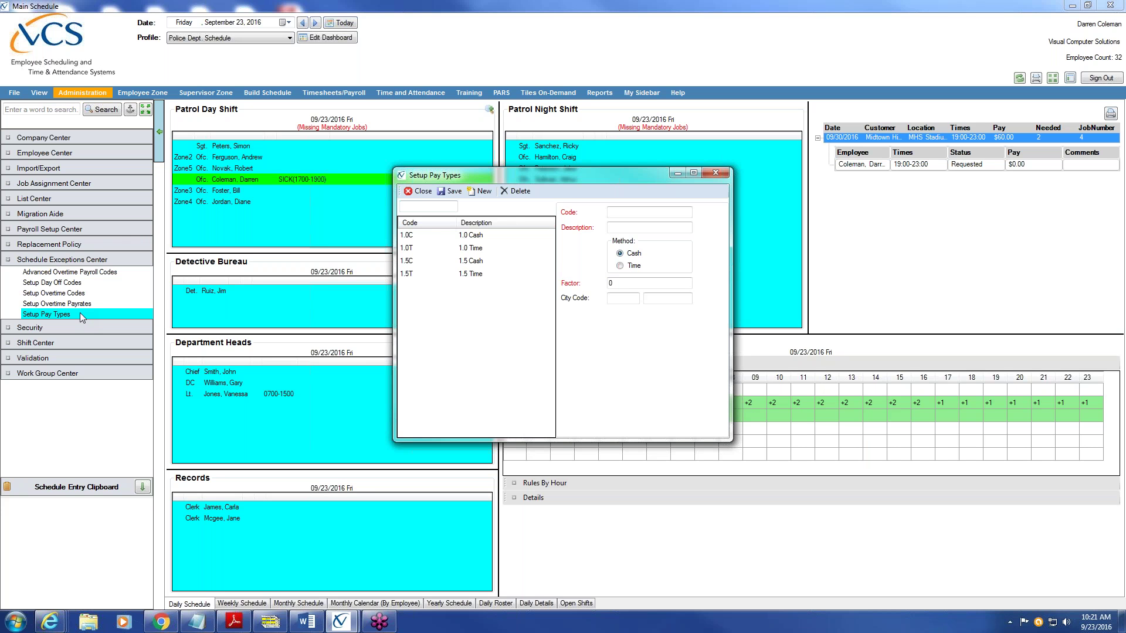
click(477, 264)
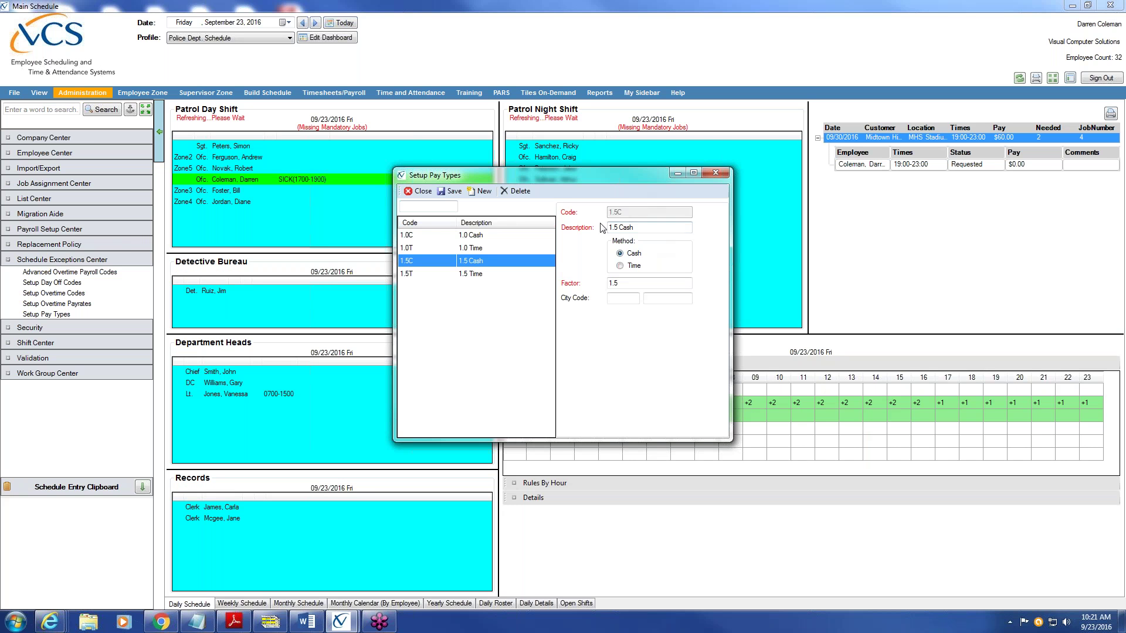
drag(632, 227, 608, 228)
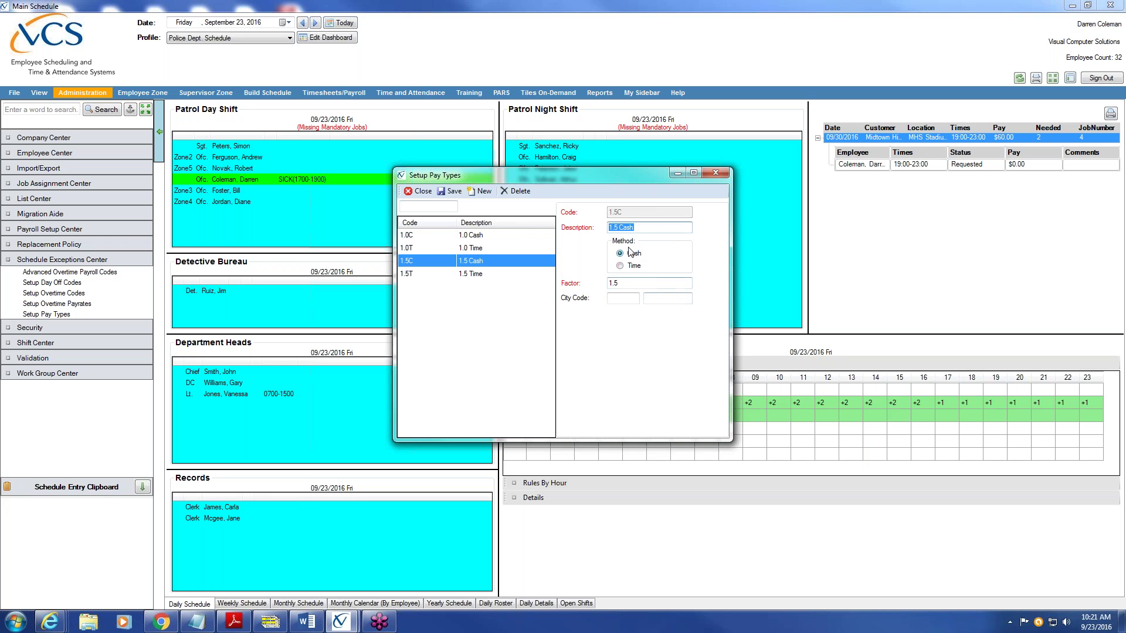
click(618, 280)
click(469, 273)
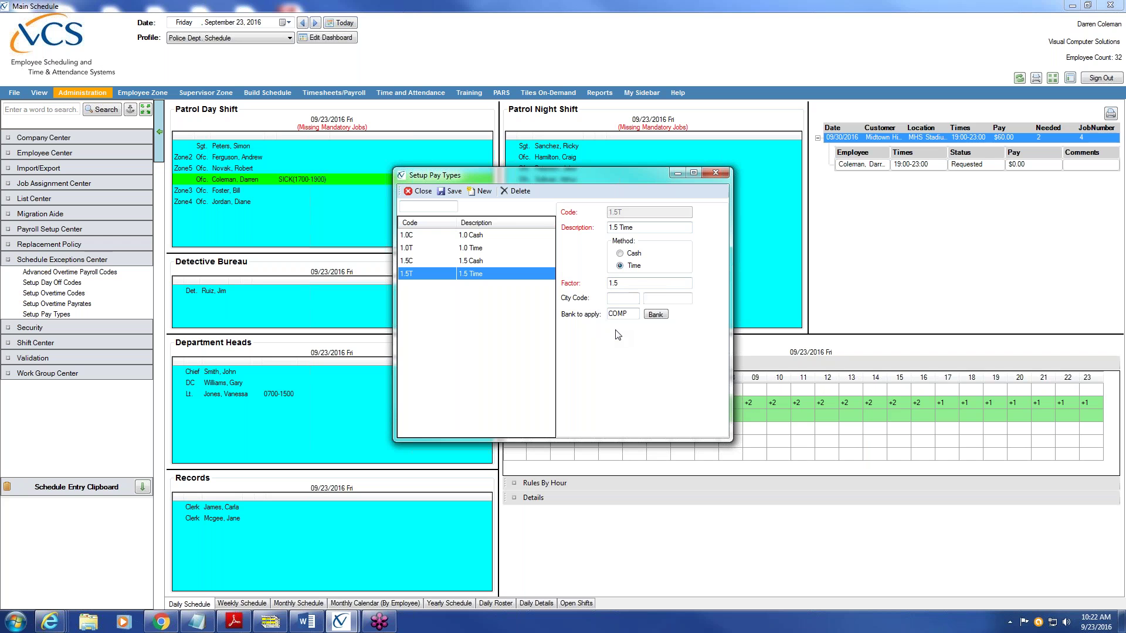
Step: Create and save a cash pay type with code 2.0C, description "2.0 Cash" and factor 2
click(485, 191)
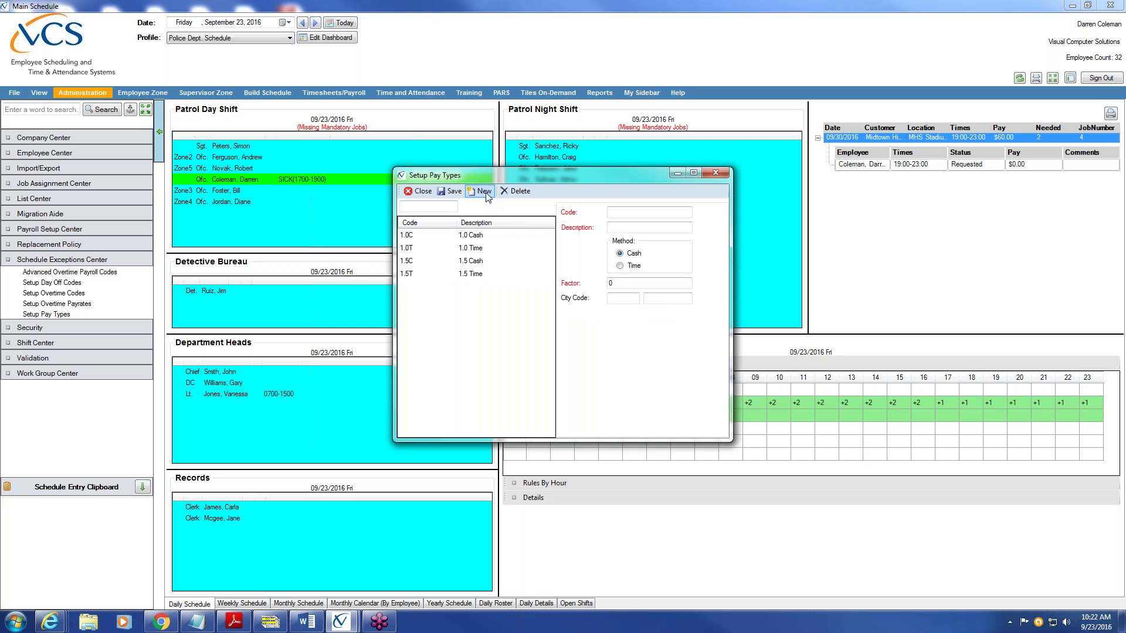
click(484, 192)
text(2.0C)
key(Tab)
text(2.0 Cash)
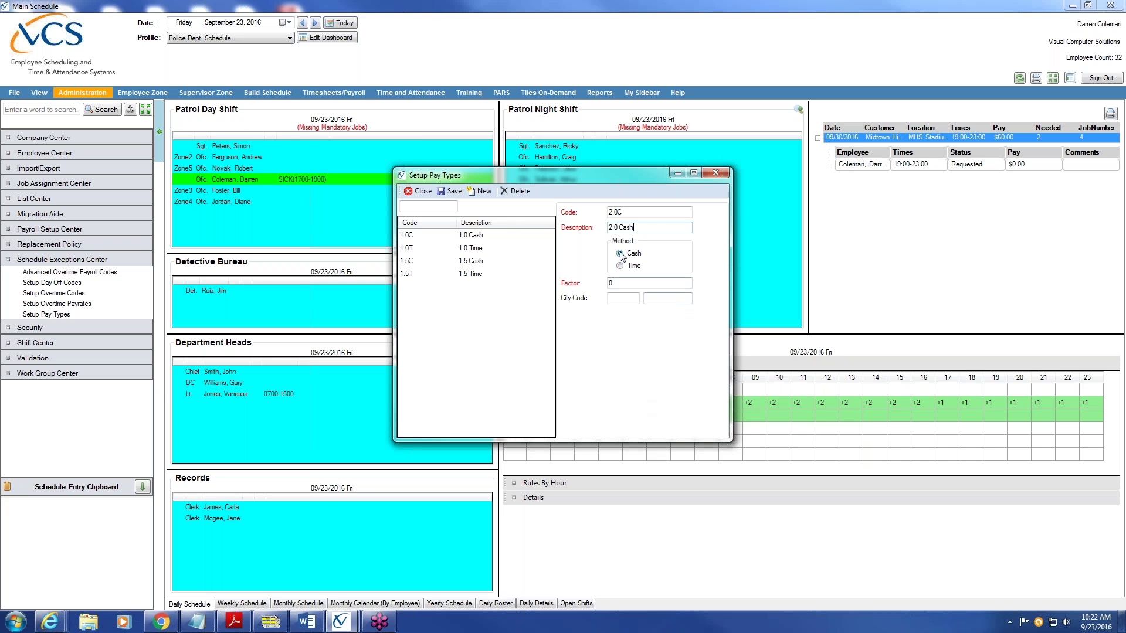
click(625, 285)
text(2)
click(455, 192)
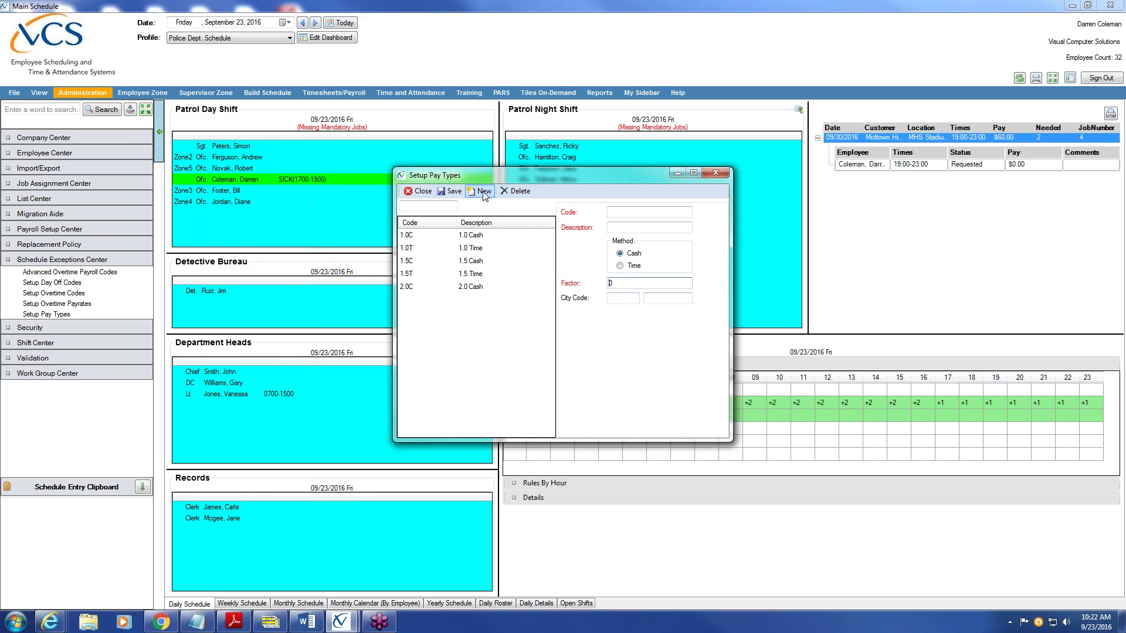
Step: Create and save a time pay type with code 2.0T, description "2.0 Time" and COMP as the bank to apply
click(632, 211)
key(Tab)
text(2.0 Time)
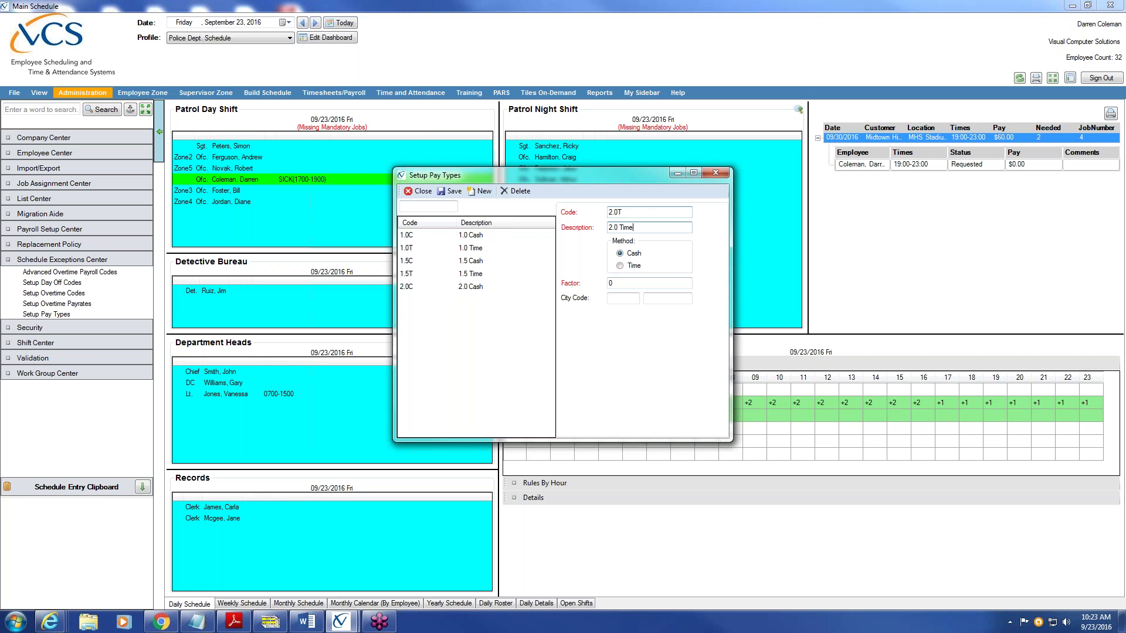
click(620, 265)
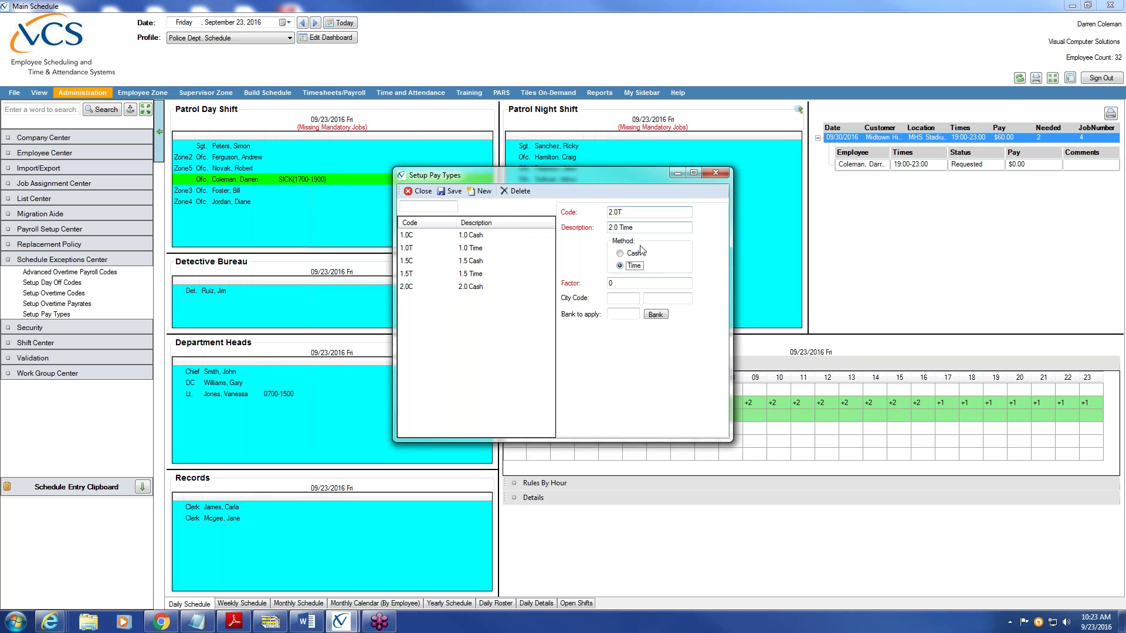
click(655, 315)
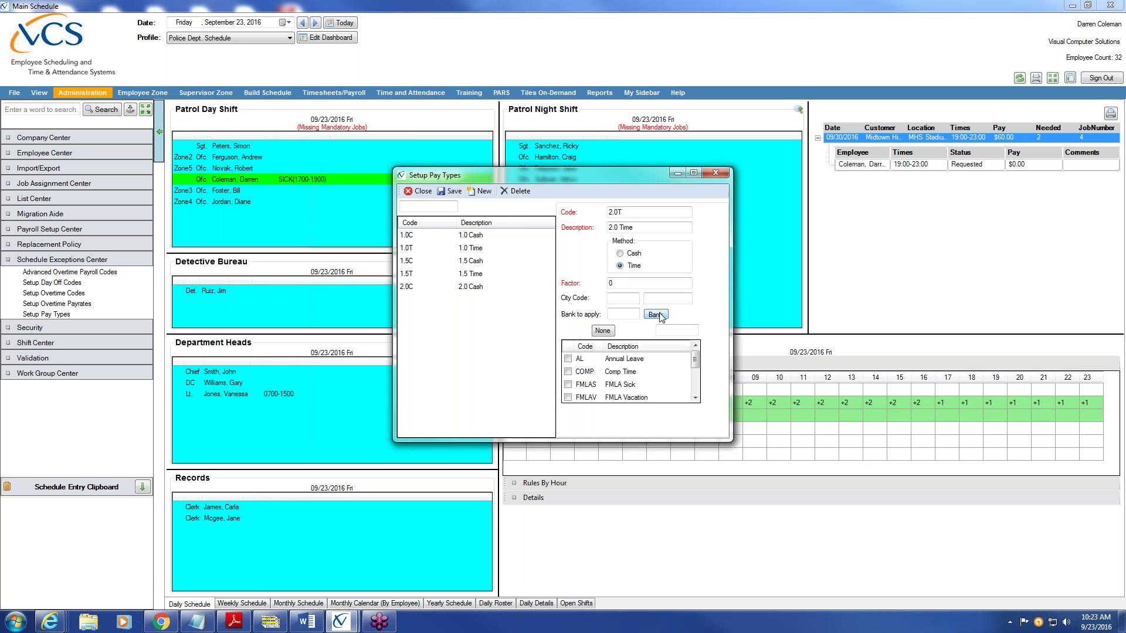
click(570, 374)
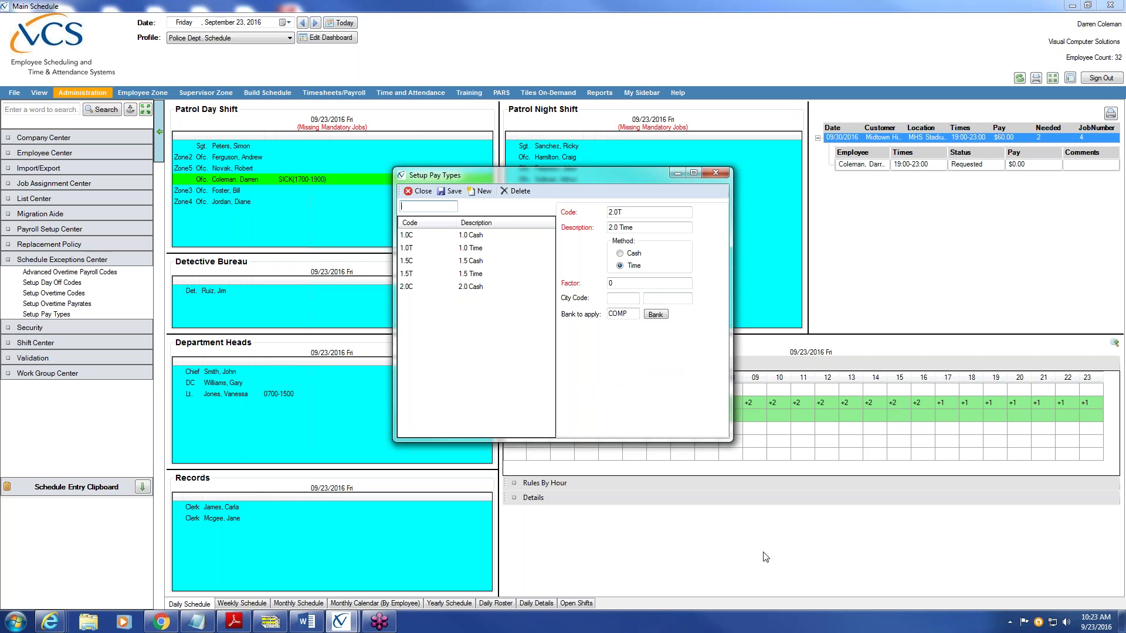
click(451, 191)
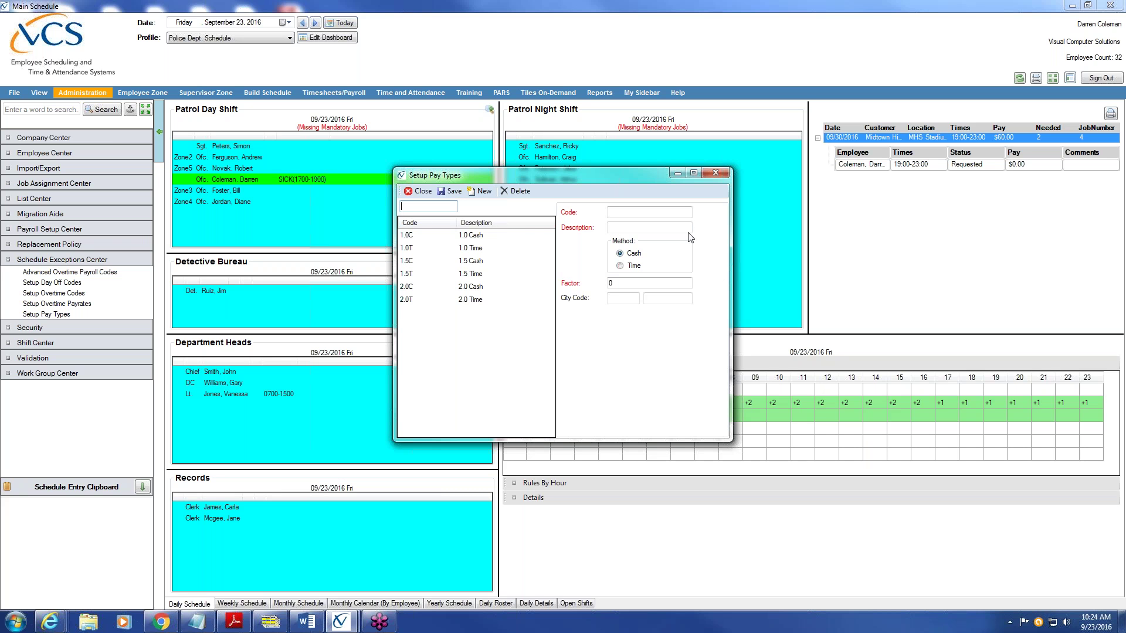
Step: Enter a new pay type with code TRAIN, description "Training Time" and the Time method
click(640, 213)
text(TRAIN)
key(Tab)
text(Training Time)
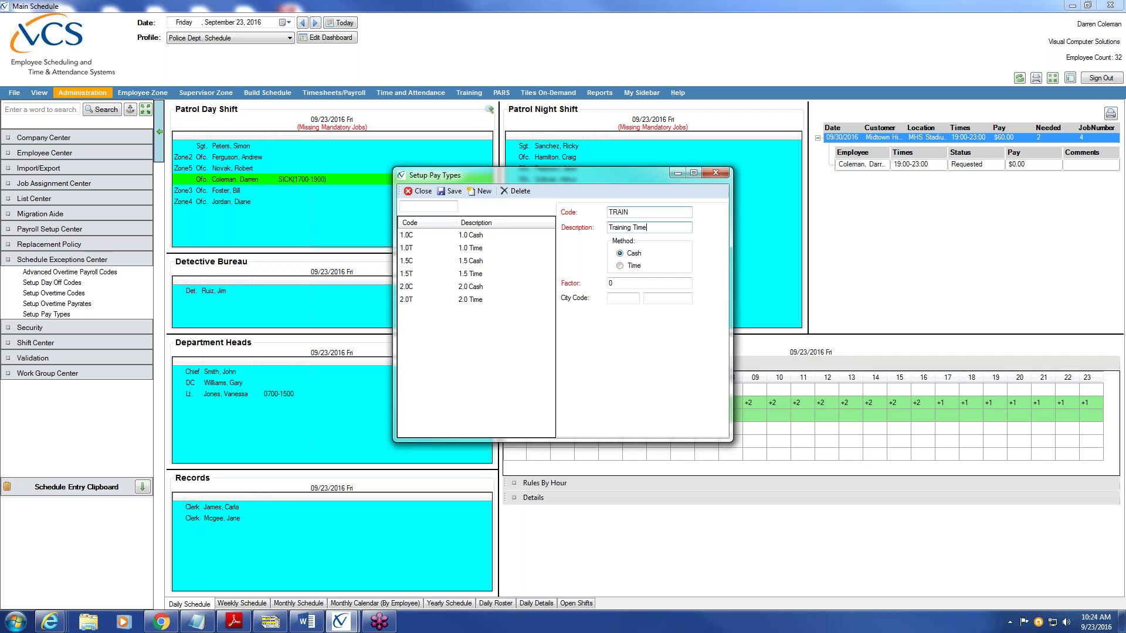
click(620, 265)
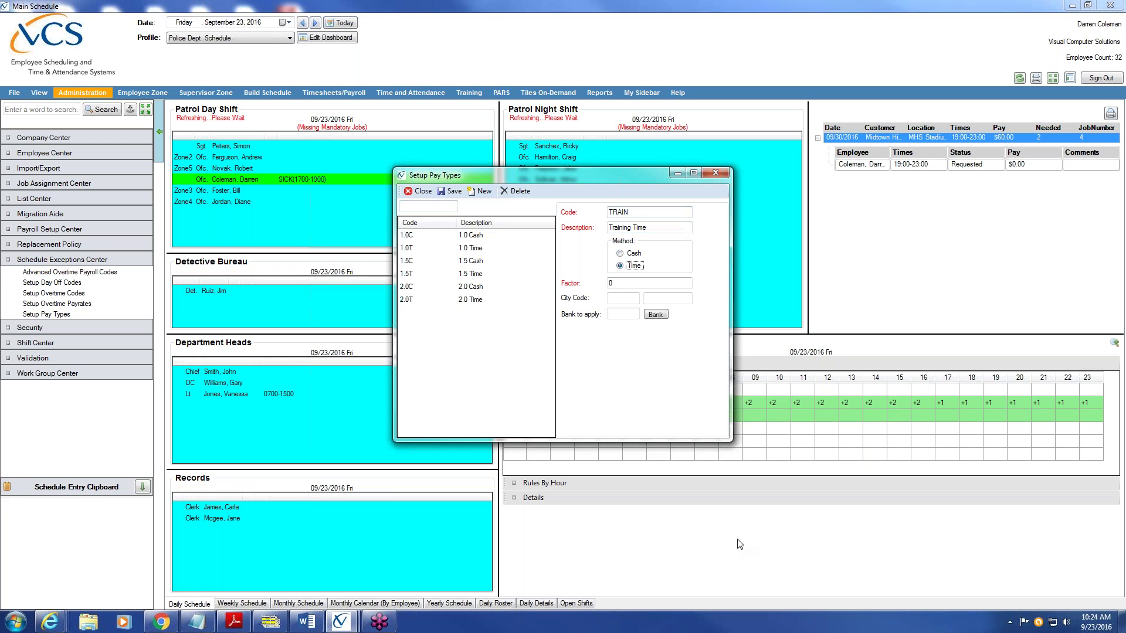
Step: Apply the TRT bank to the training pay type, review the choice in the bank list, and clear the bank selection
click(664, 316)
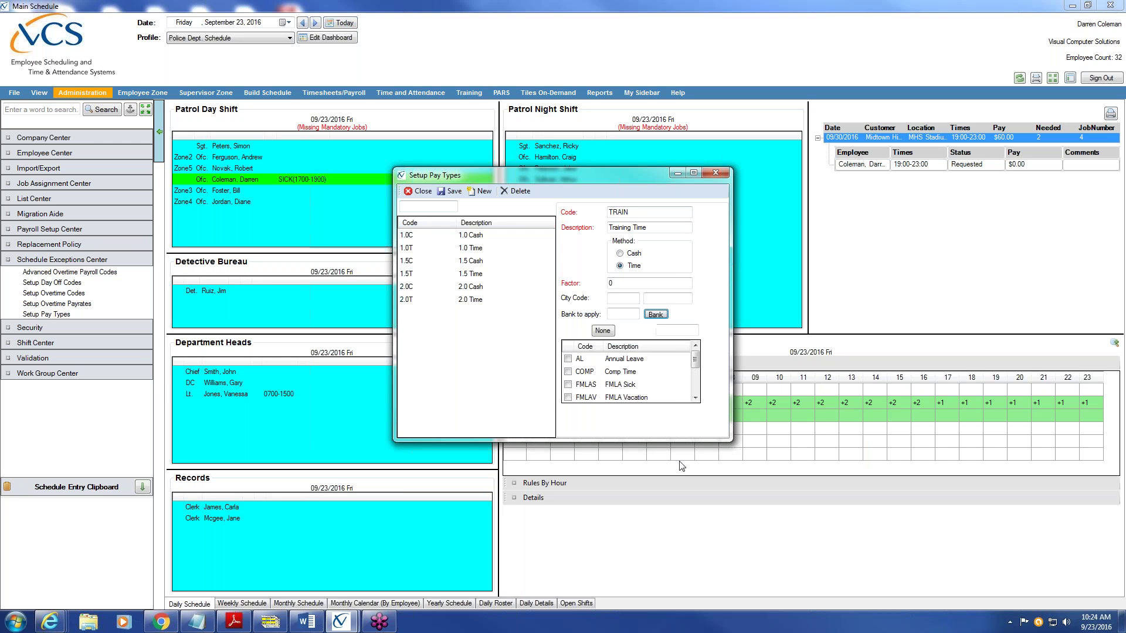
click(696, 391)
click(696, 392)
double_click(624, 372)
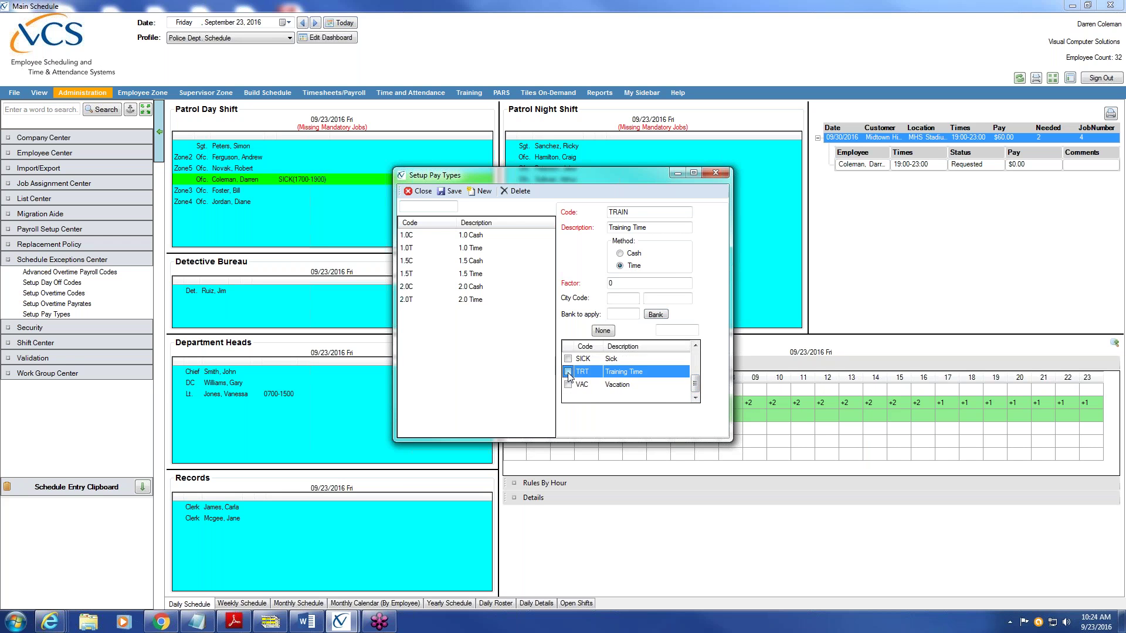
click(661, 316)
click(696, 391)
click(695, 391)
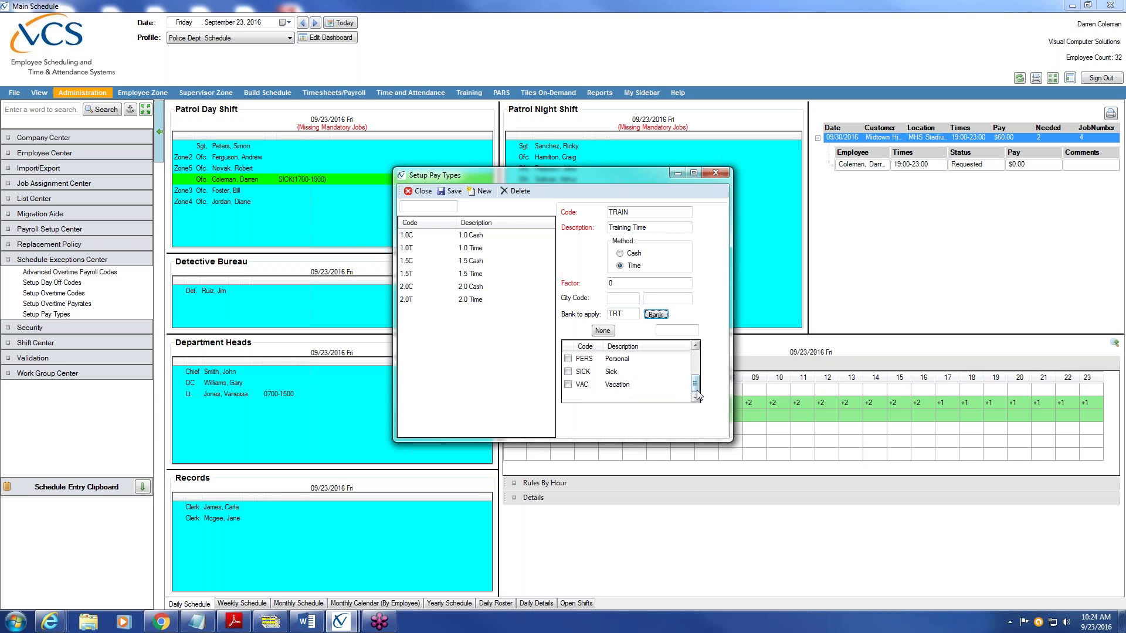
click(696, 346)
click(695, 346)
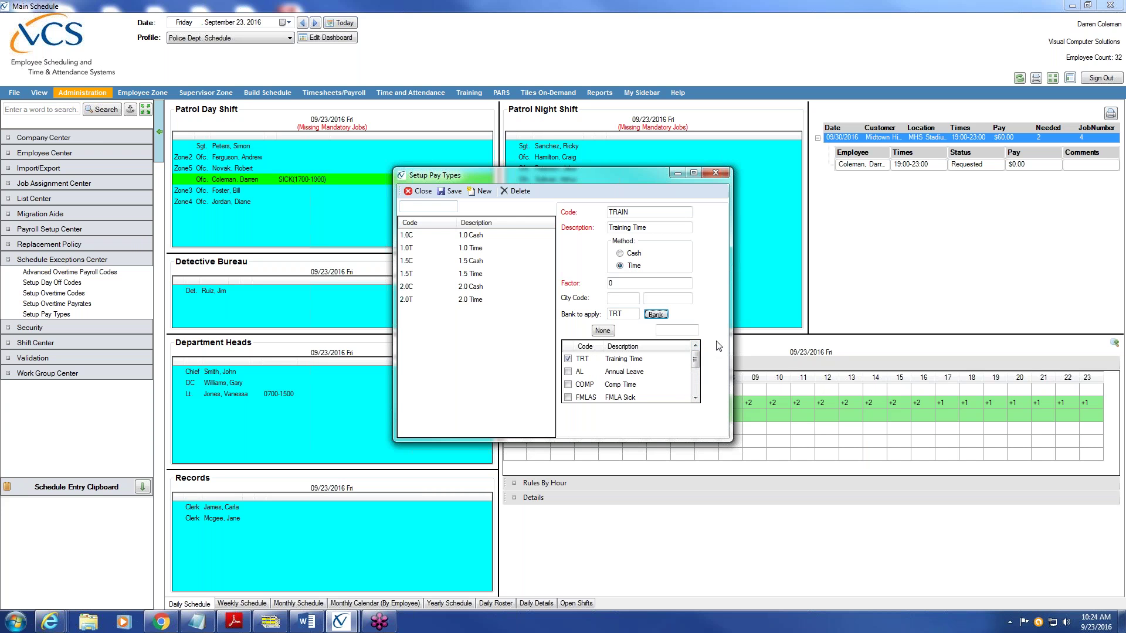
click(604, 331)
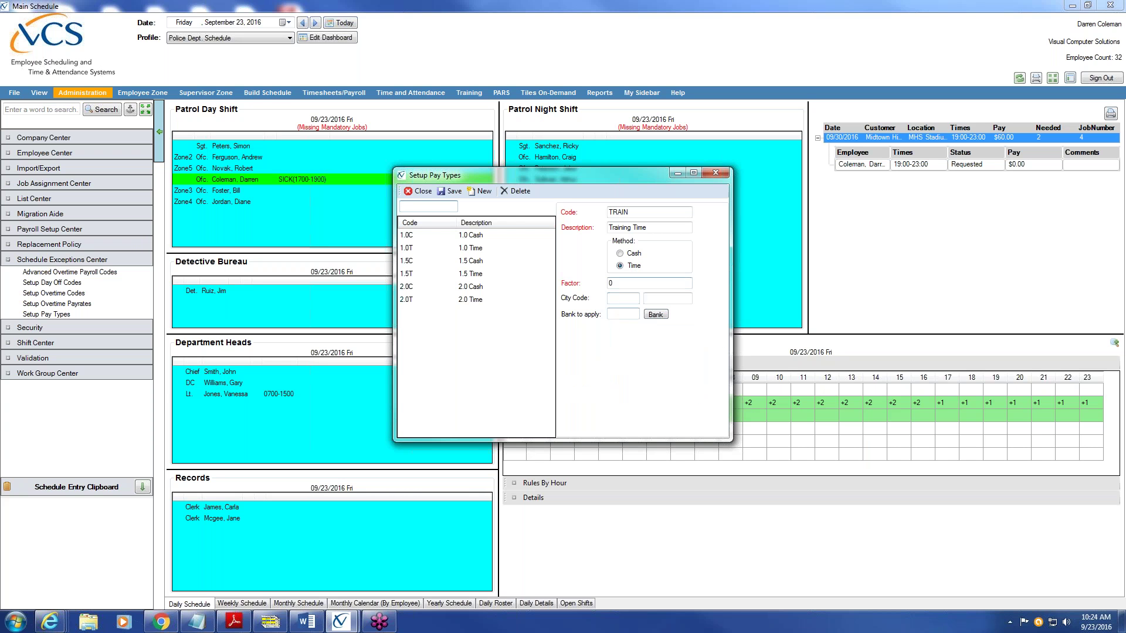
Step: Apply the Training Time bank to the TRAIN pay type, save it, and close the pay types setup
click(656, 315)
scroll(698, 391, down, 1)
click(696, 387)
click(567, 373)
click(450, 191)
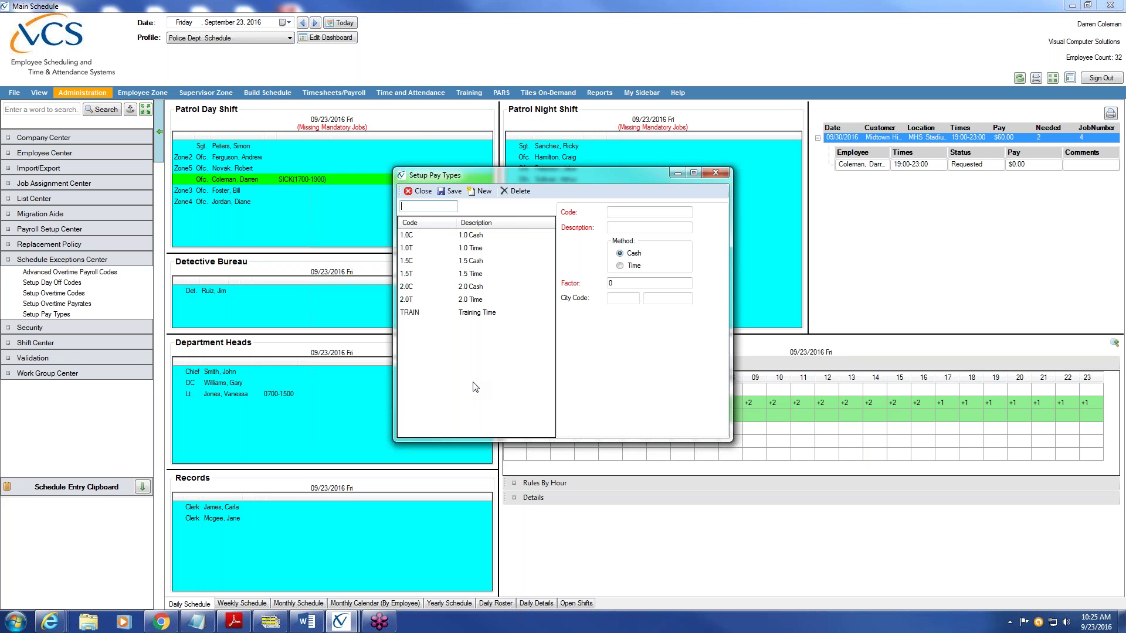
click(420, 192)
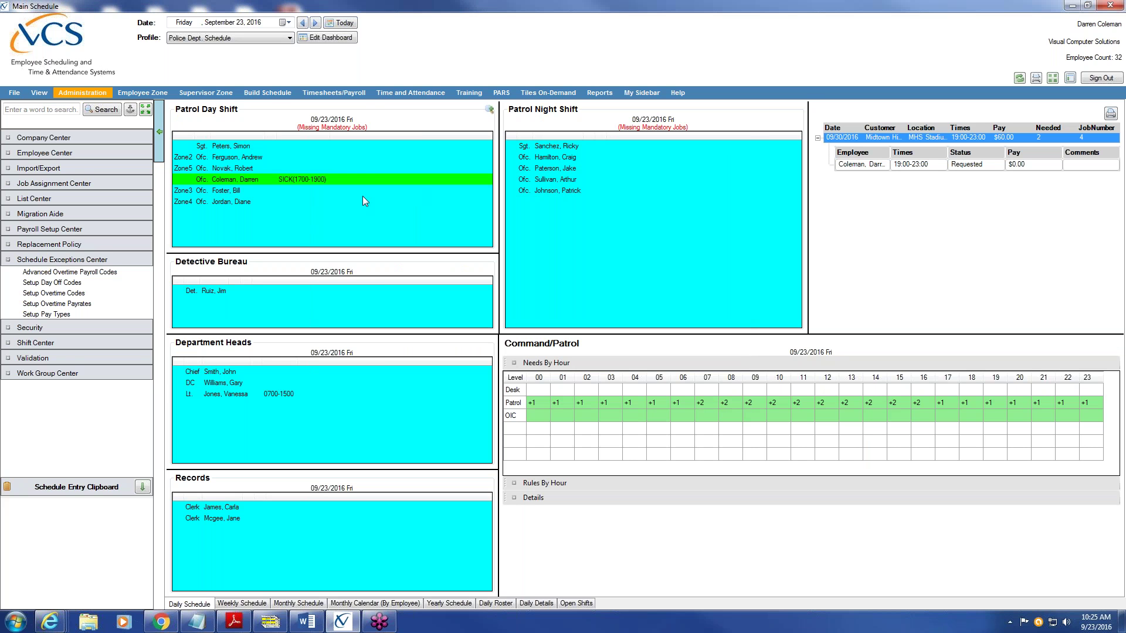
Step: In Setup Overtime Codes, set the Staffing Shortage code's units to Hours and enable pay codes 1.0C, 1.0T, 1.5C and 1.5T
click(100, 291)
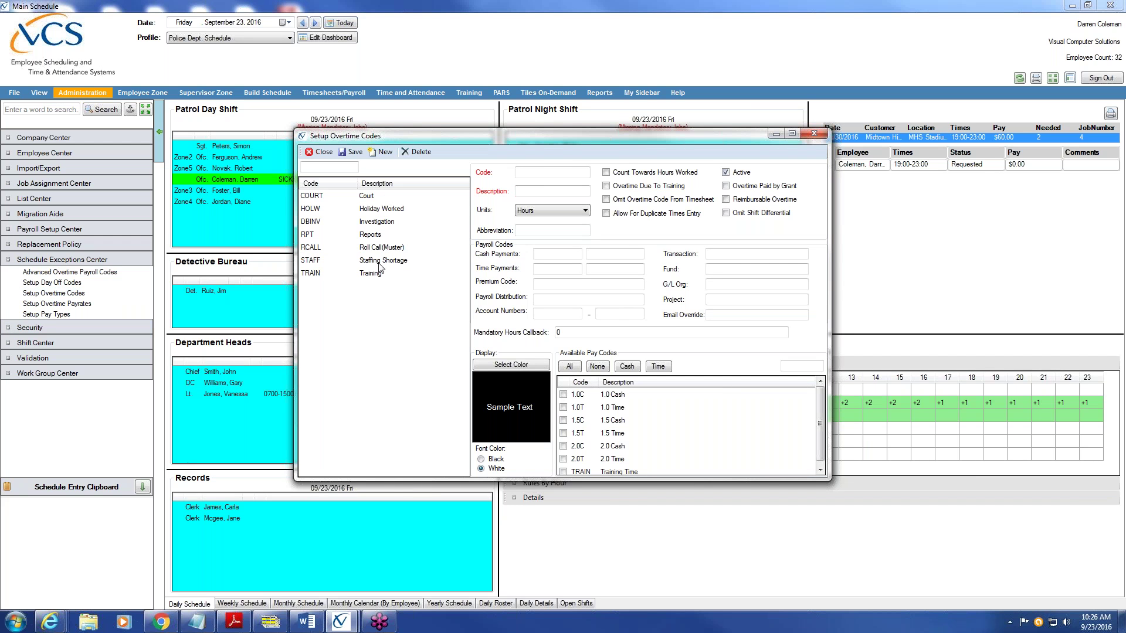
click(382, 260)
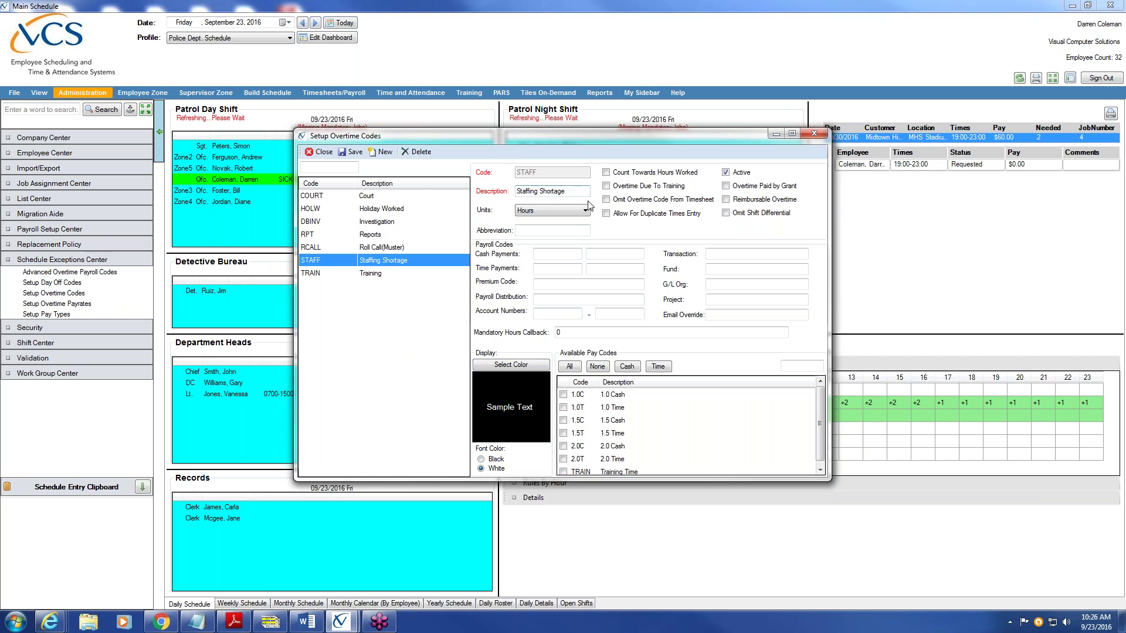
click(586, 211)
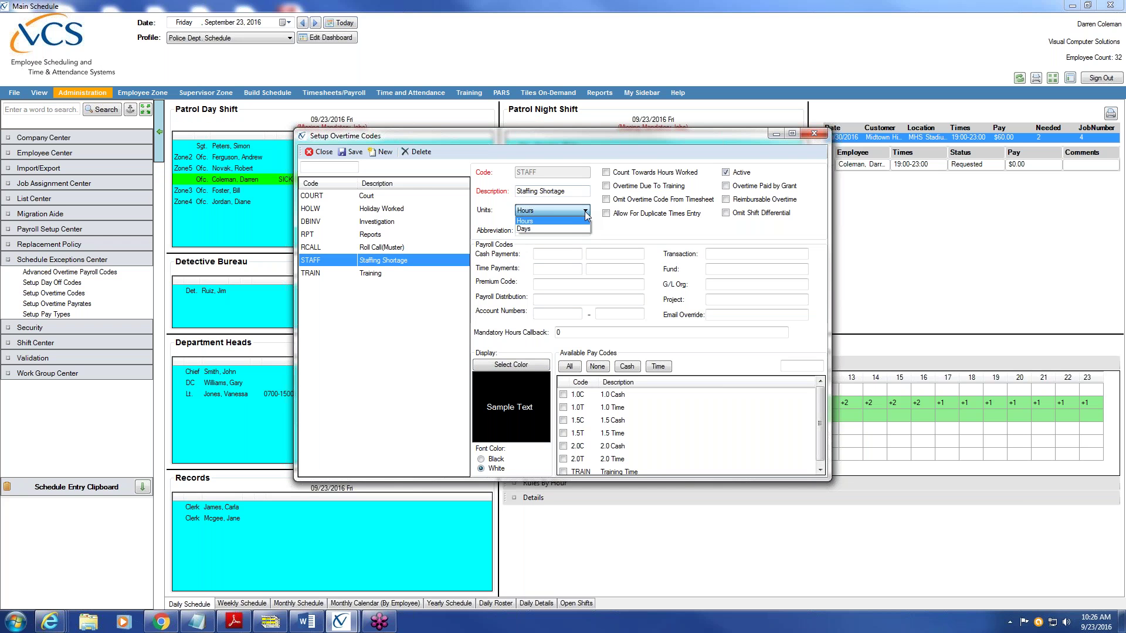
click(568, 221)
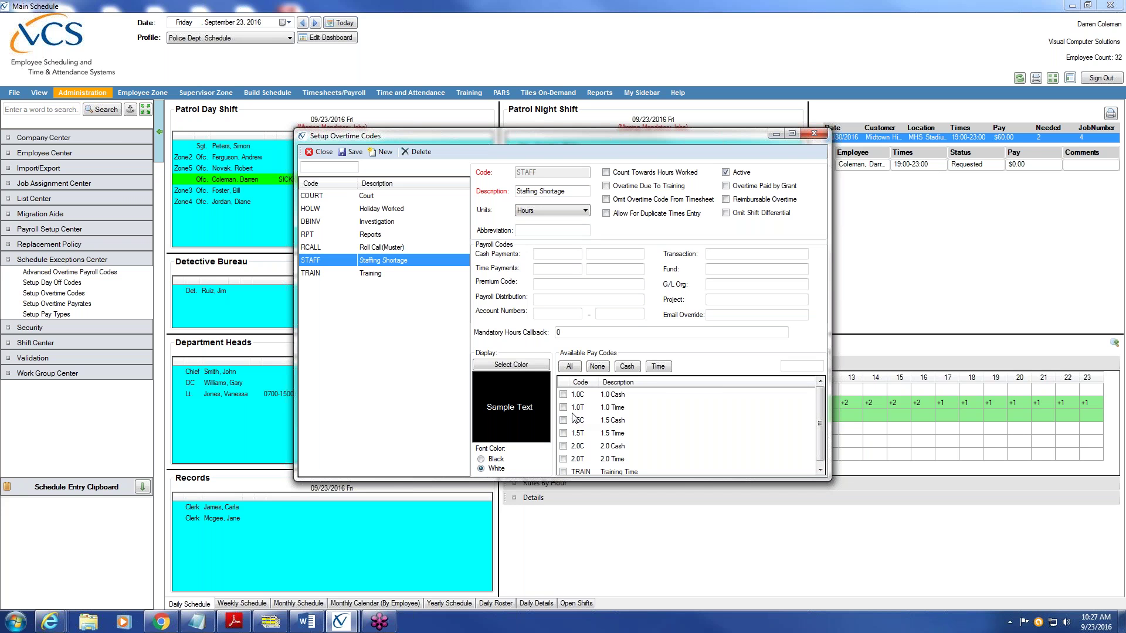
click(563, 394)
click(563, 408)
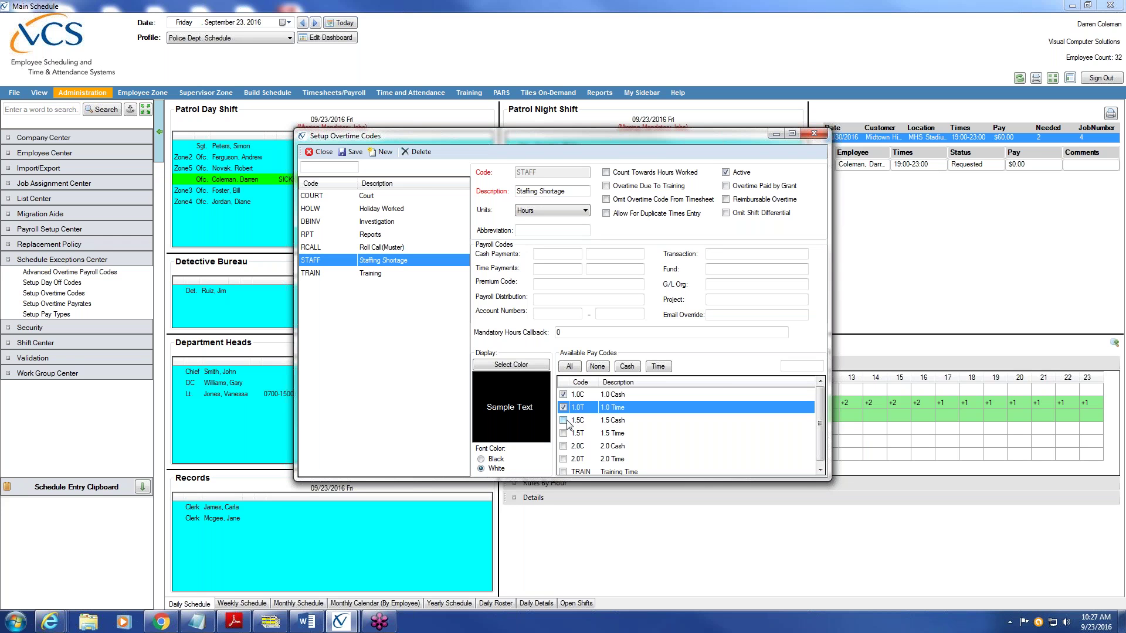
click(563, 420)
click(563, 433)
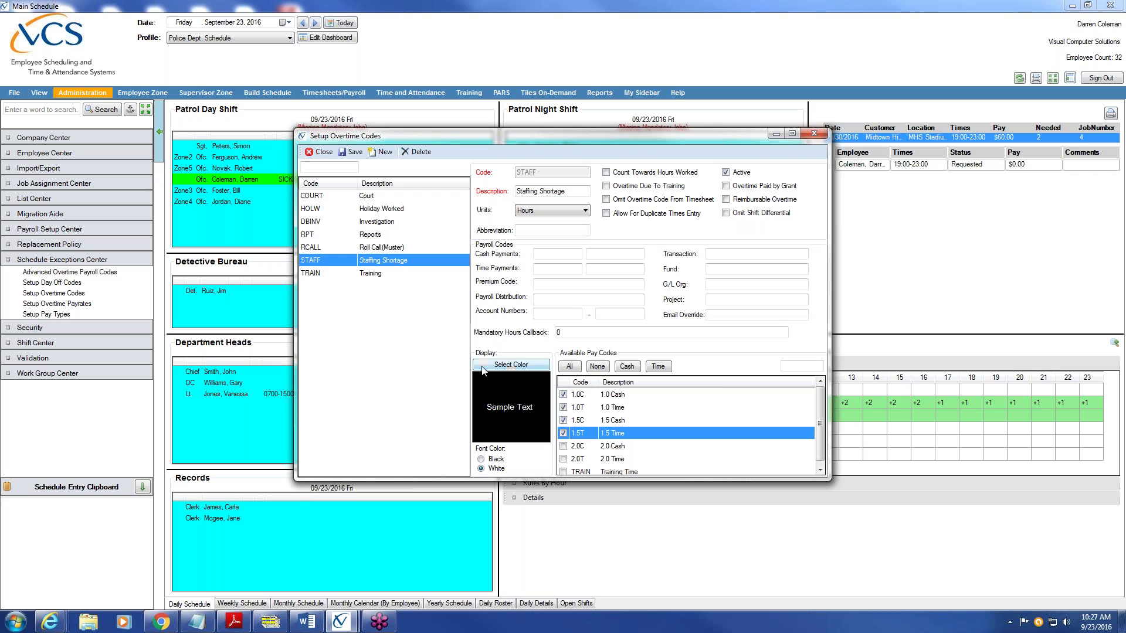
Step: Set the Staffing Shortage code's display color to bright pink
click(514, 368)
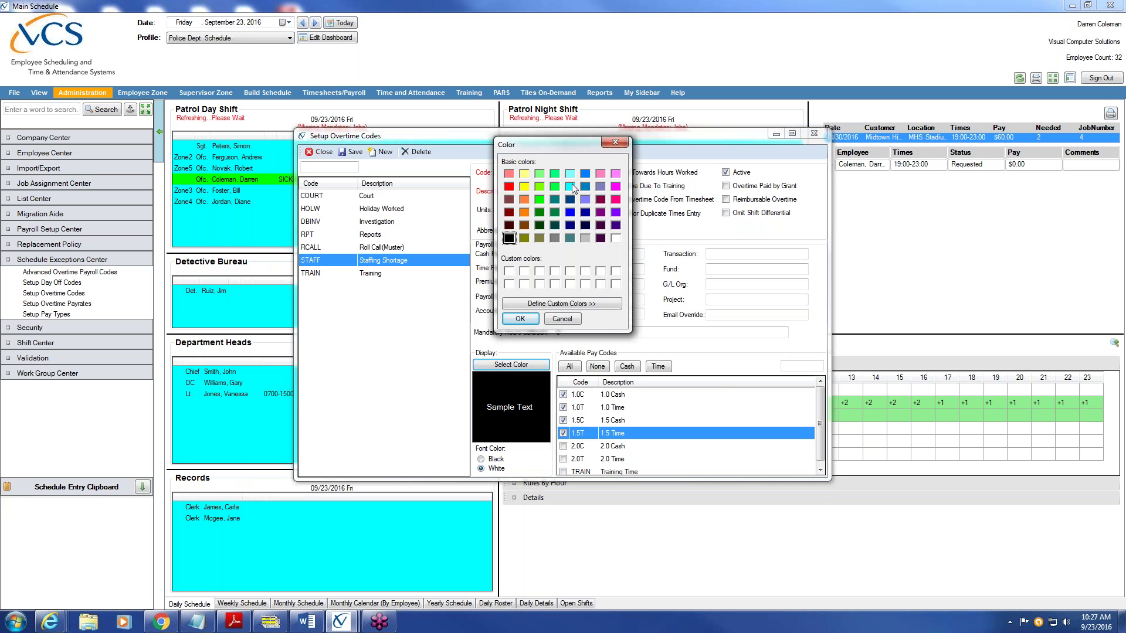
click(617, 201)
click(520, 319)
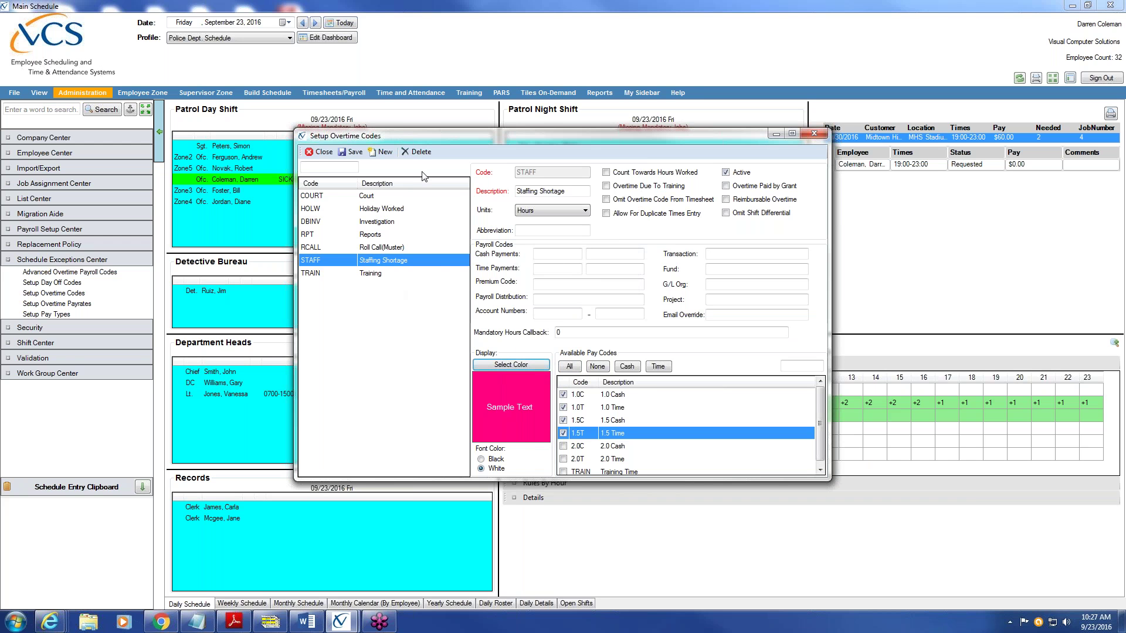
Step: Move the overtime codes window to view the patrol schedule, and examine the Court code's mandatory hours callback
drag(432, 136, 577, 147)
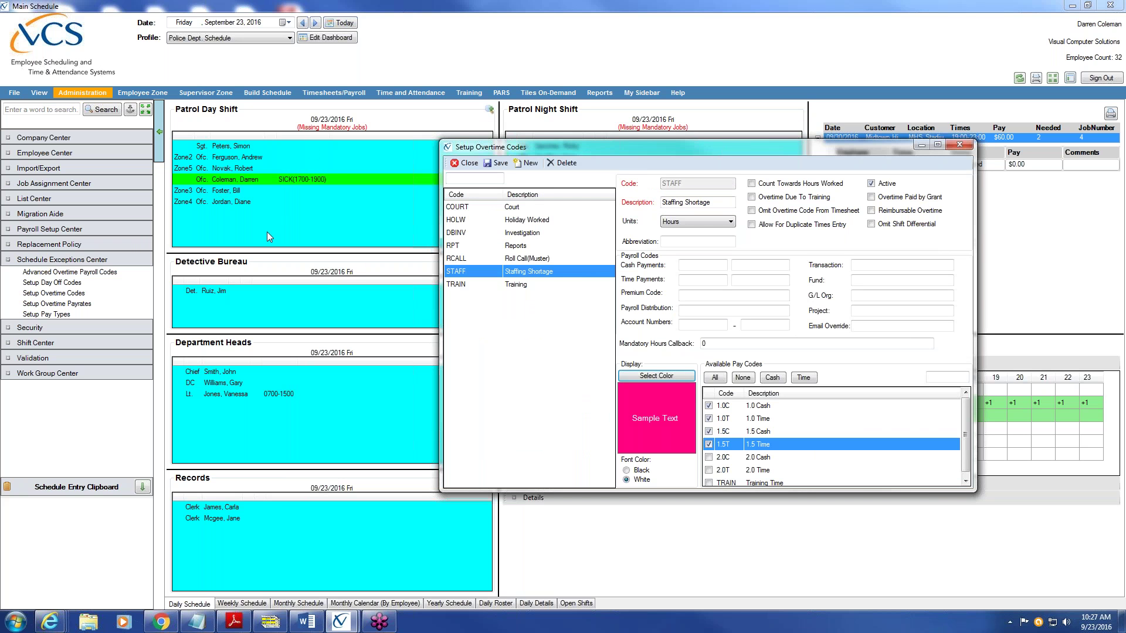
drag(625, 150, 434, 127)
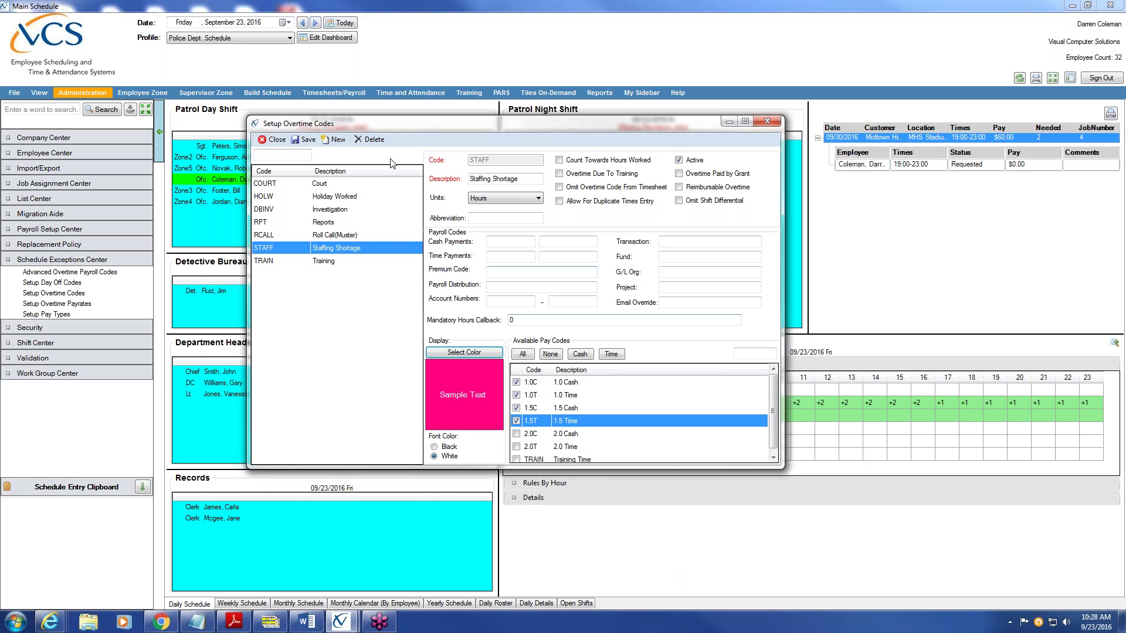
click(307, 185)
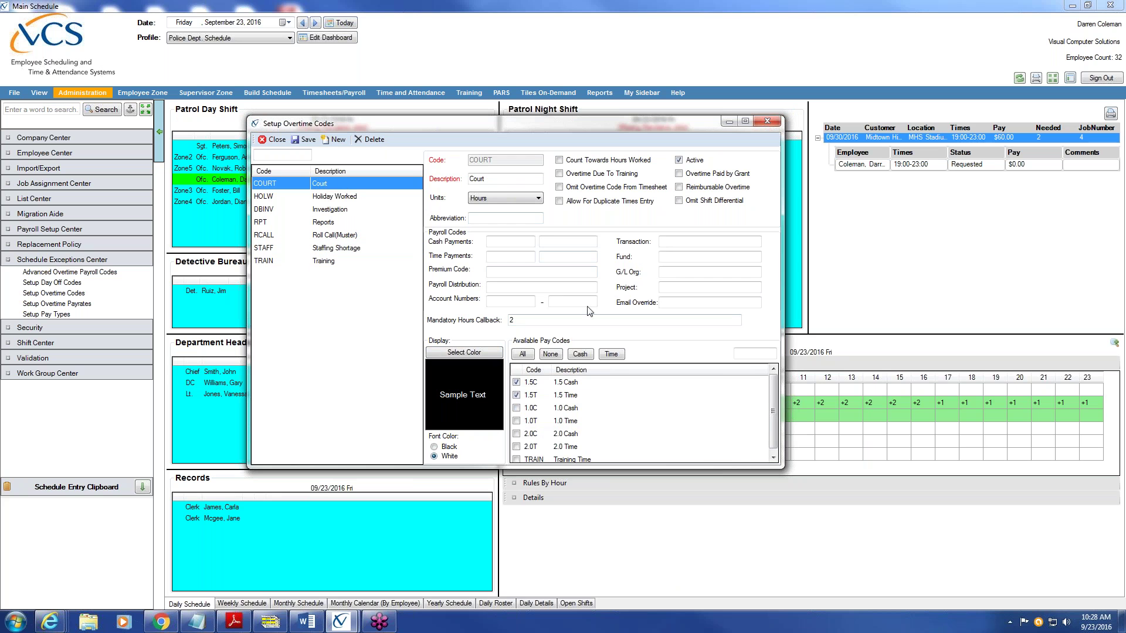
click(537, 320)
Step: Start a new overtime code with code LC and description "Late Call"
click(334, 139)
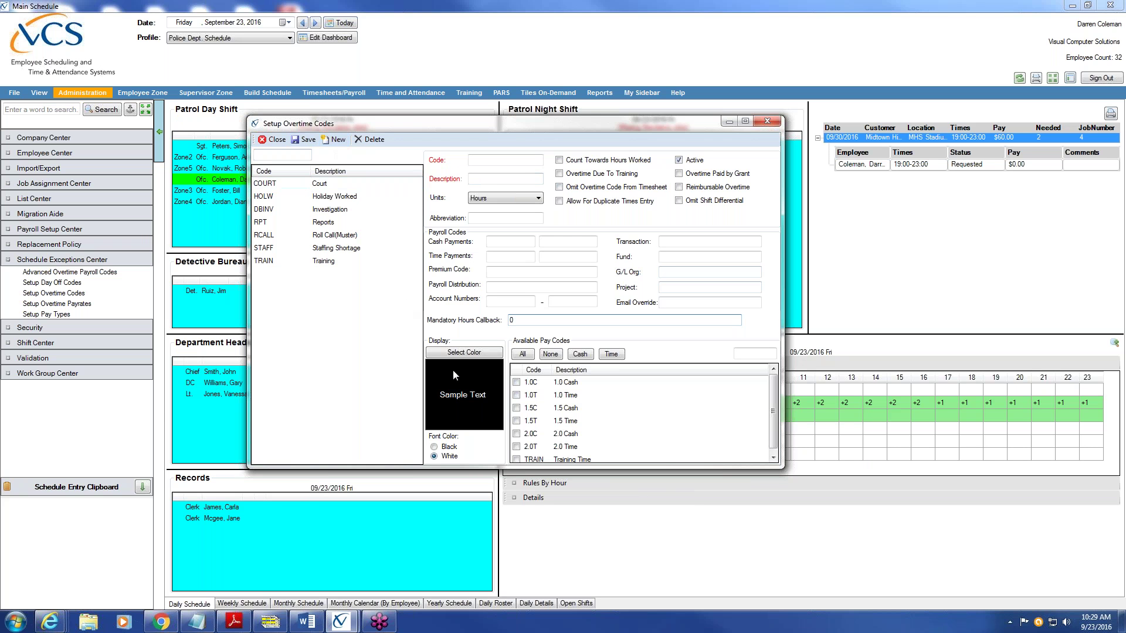
click(497, 161)
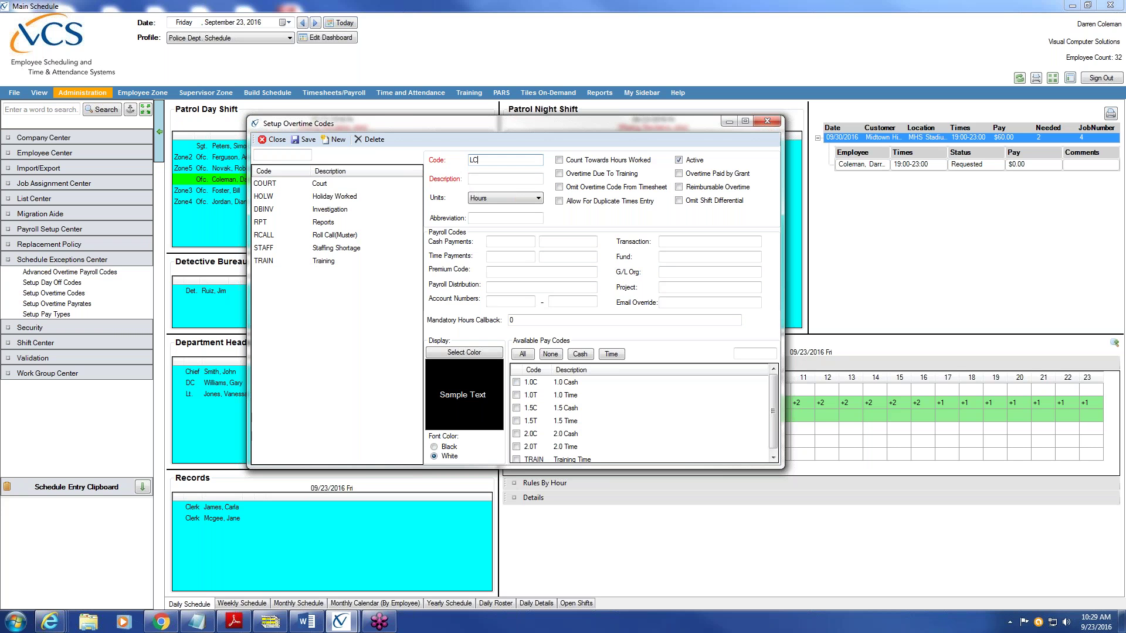
key(Tab)
text(Laste Ca)
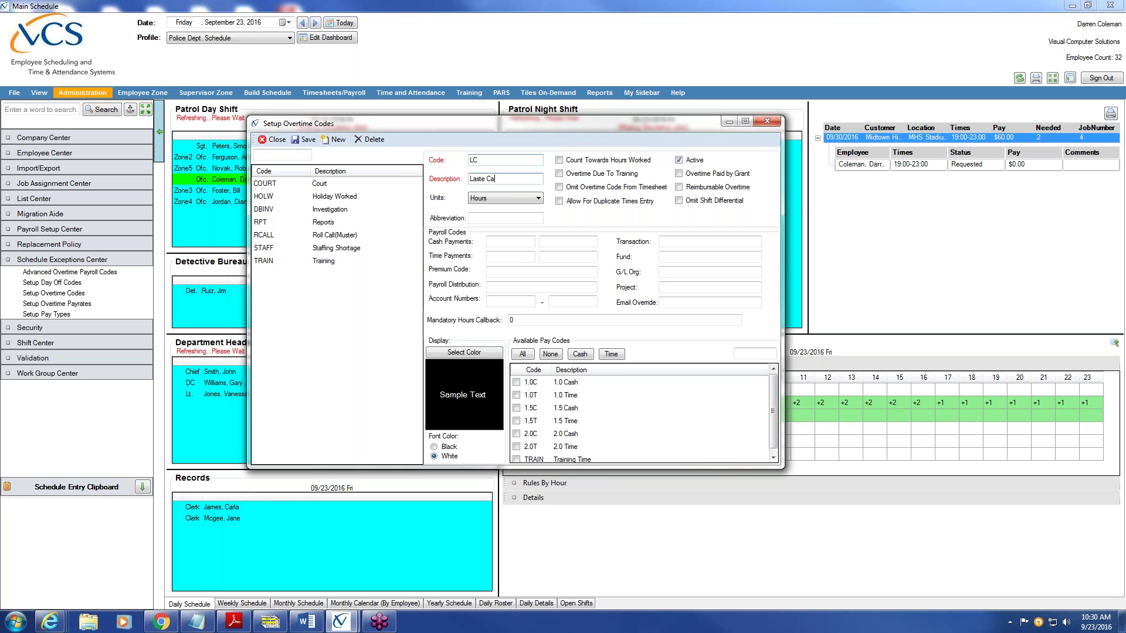
key(BackSpace)
key(BackSpace)
key(BackSpace)
key(BackSpace)
key(BackSpace)
key(BackSpace)
text(te C)
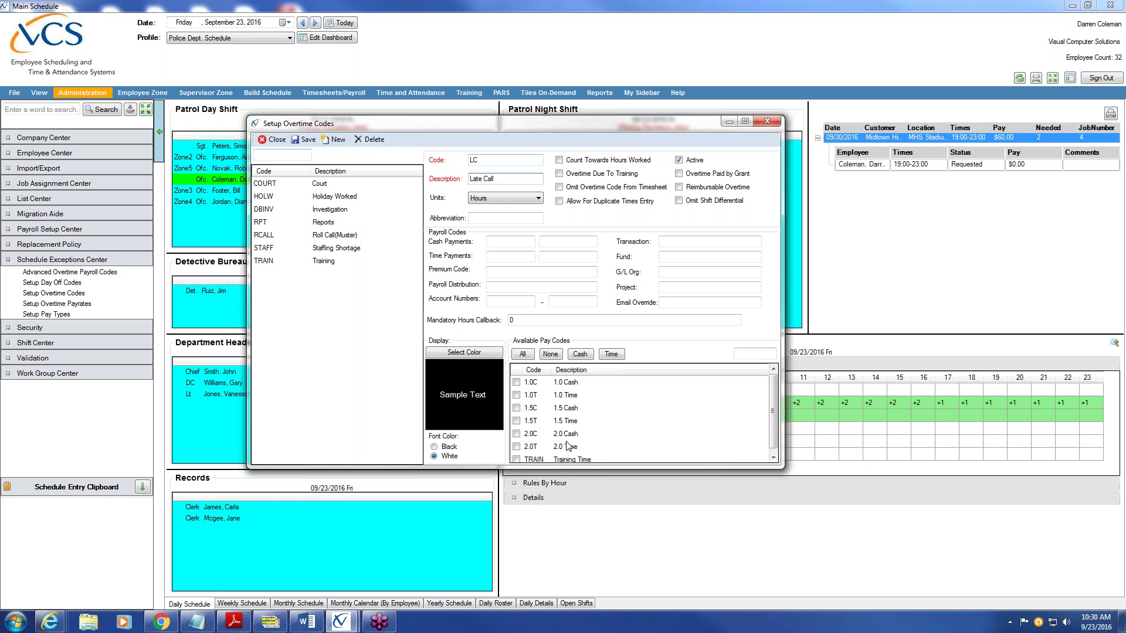
Step: Set the Late Call code's abbreviation to L, enable pay codes 1.5C and 1.5T, save it, and reopen it for review
click(472, 217)
text(L)
scroll(773, 423, down, 1)
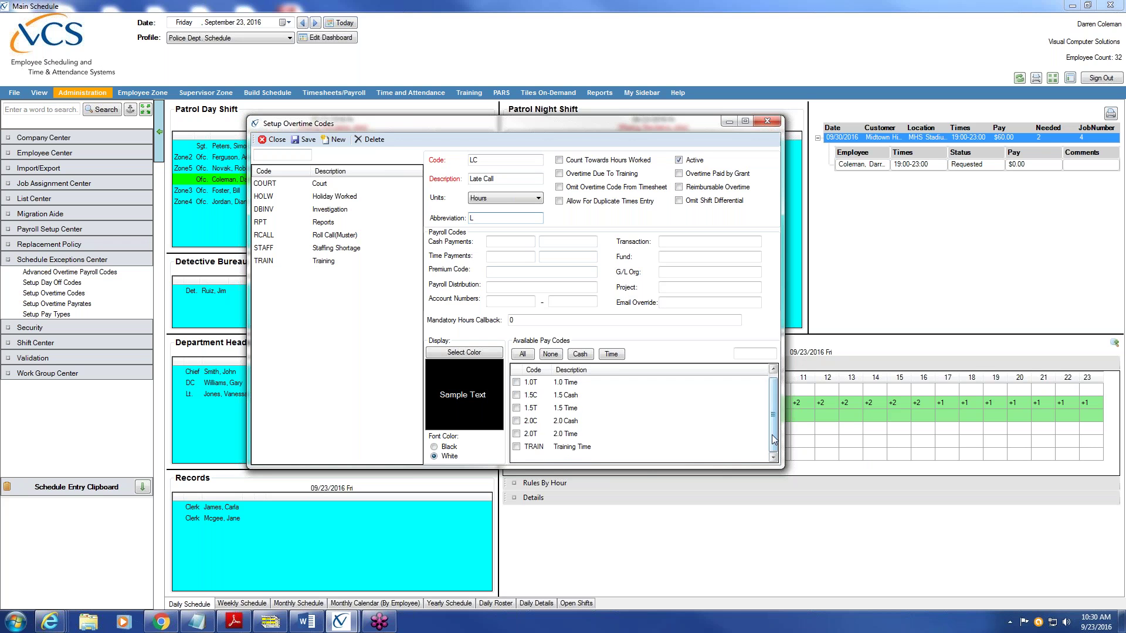
scroll(674, 392, up, 1)
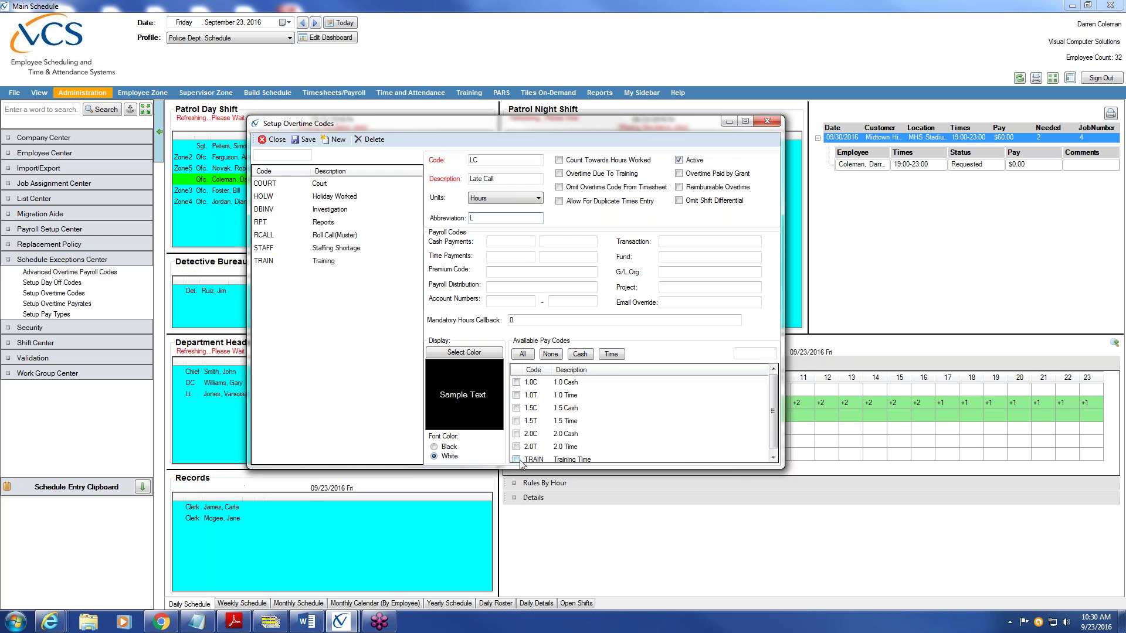
click(516, 408)
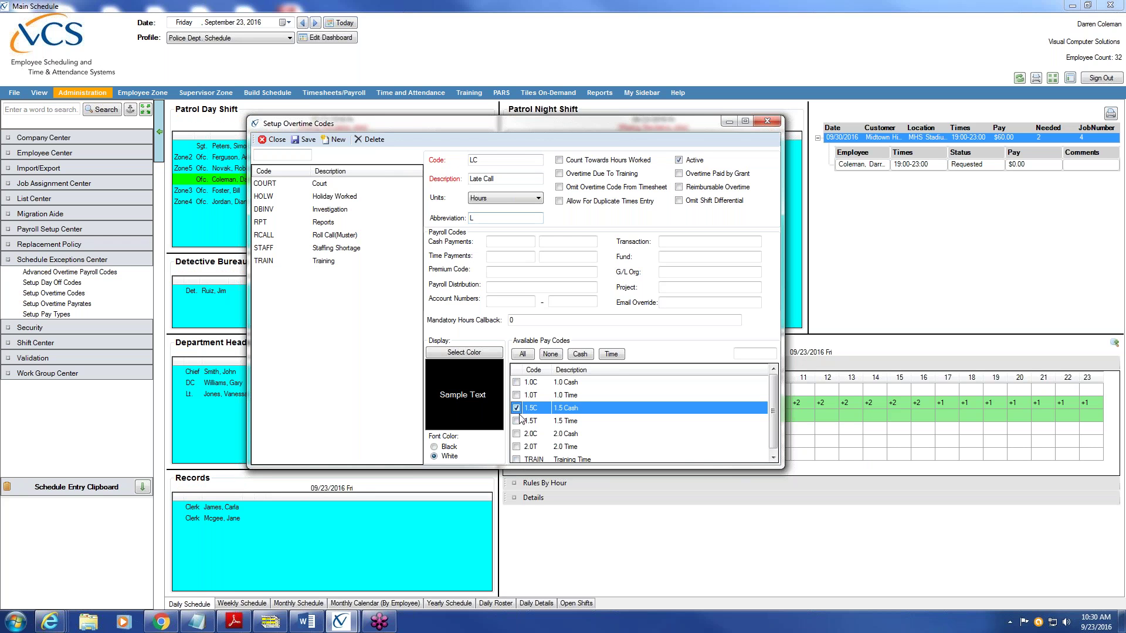
click(517, 421)
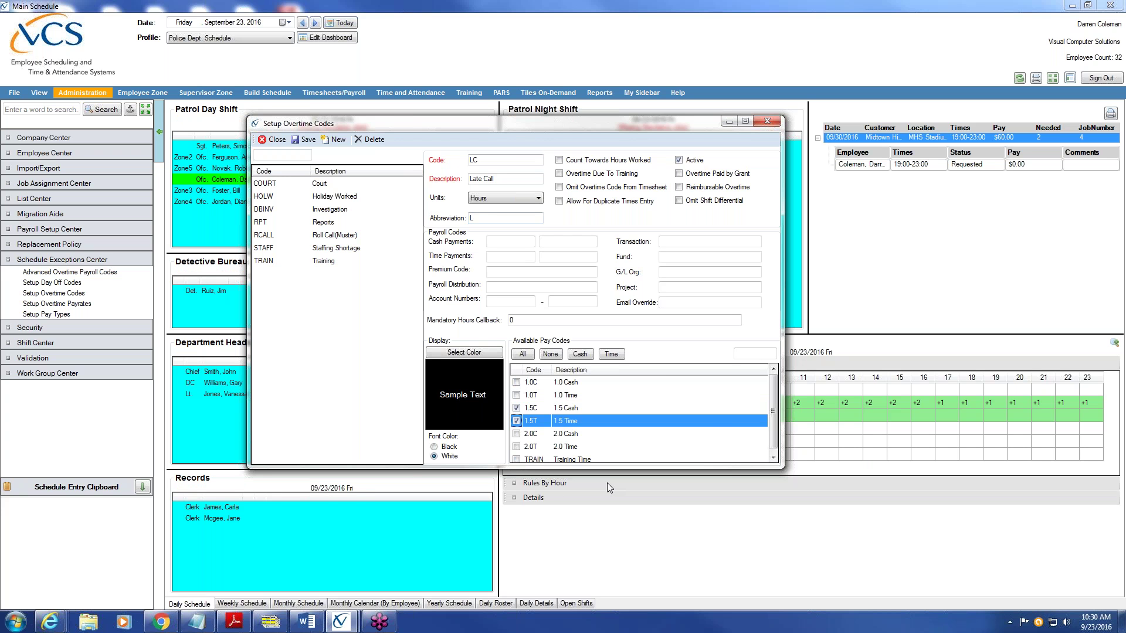
click(305, 139)
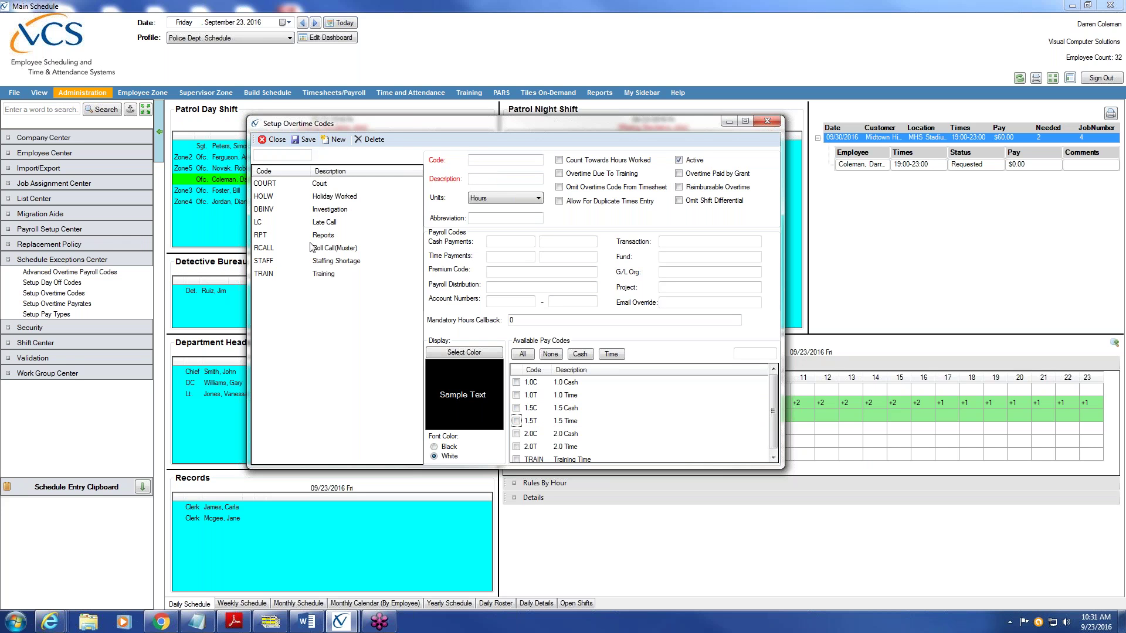
click(319, 225)
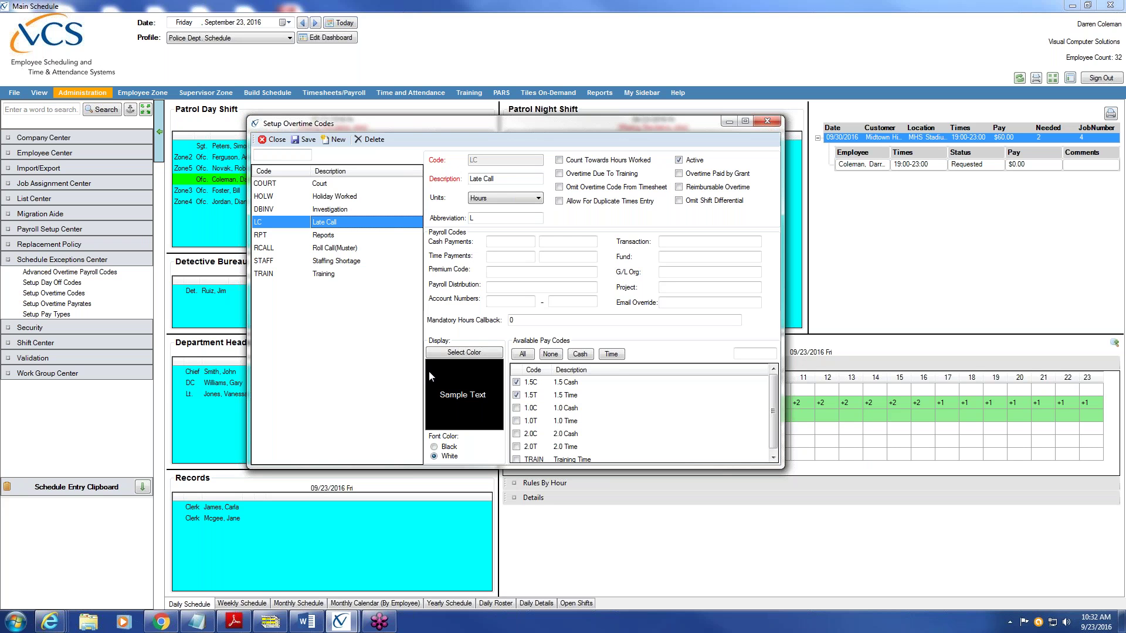
Step: Close the overtime codes setup and open the schedule details lists setup from the List Center
click(273, 139)
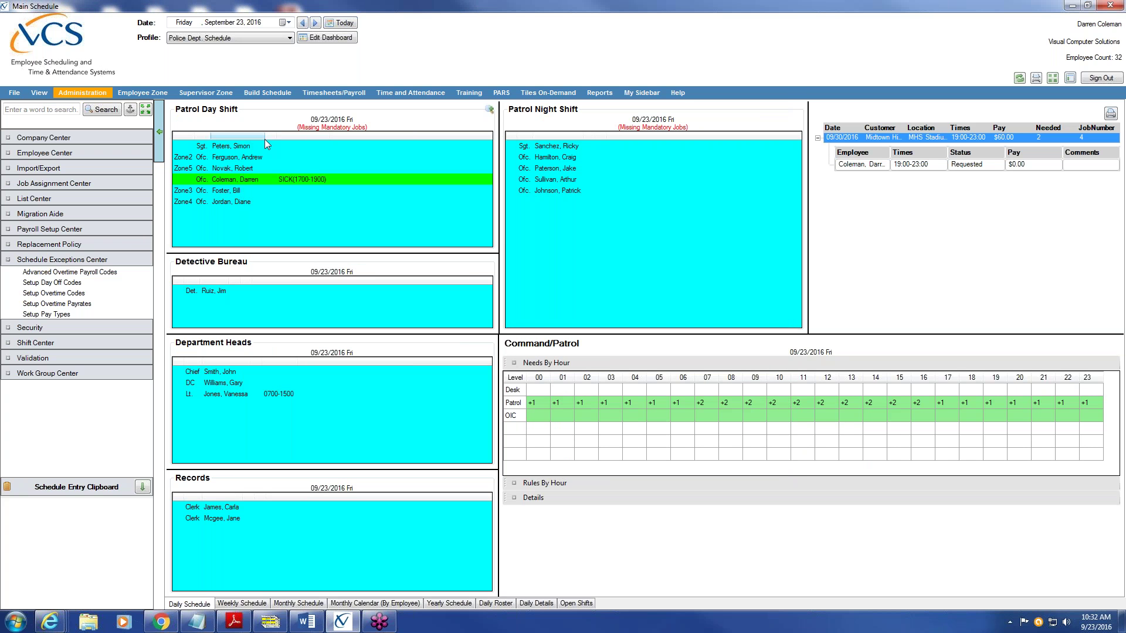
mouse_move(303, 134)
click(54, 261)
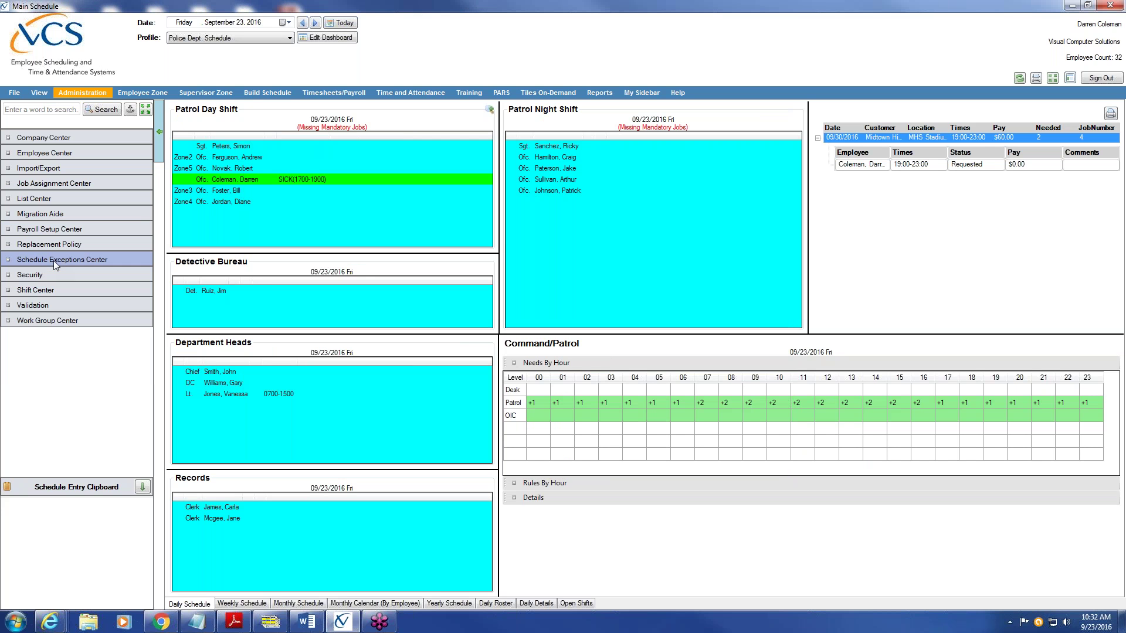
click(58, 199)
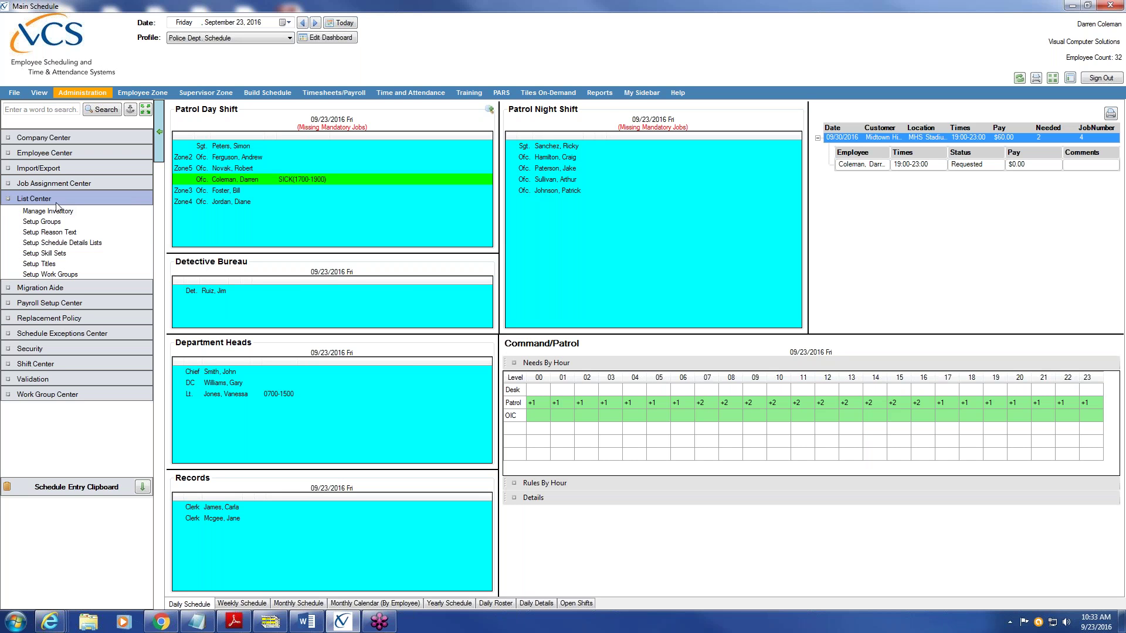
click(123, 245)
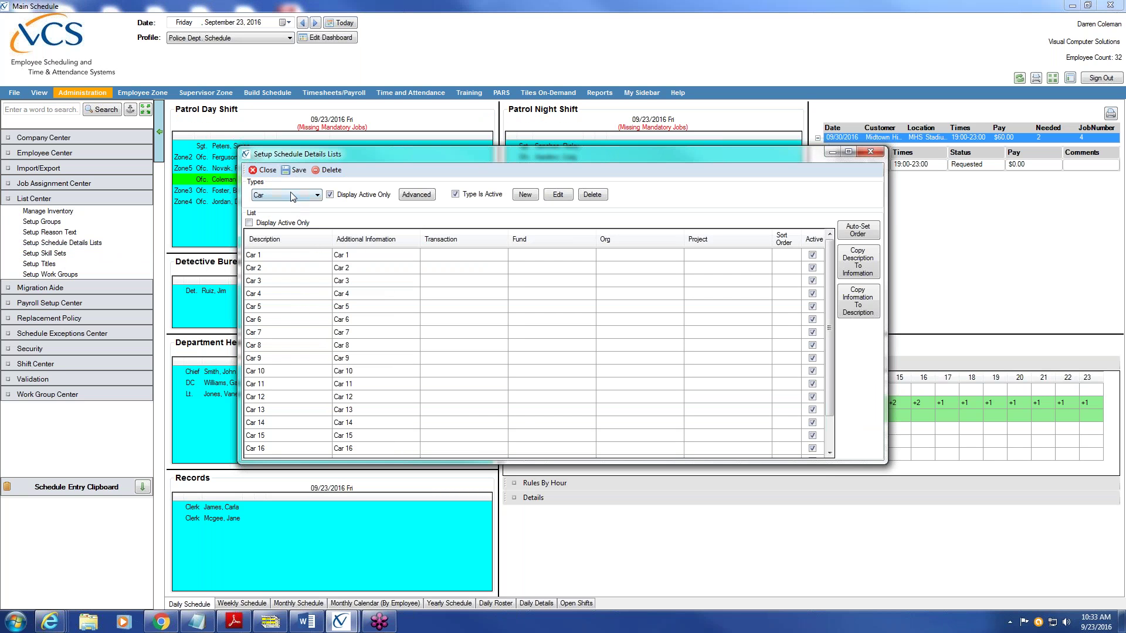
Step: View the Radio details list and return to the Car list
click(316, 195)
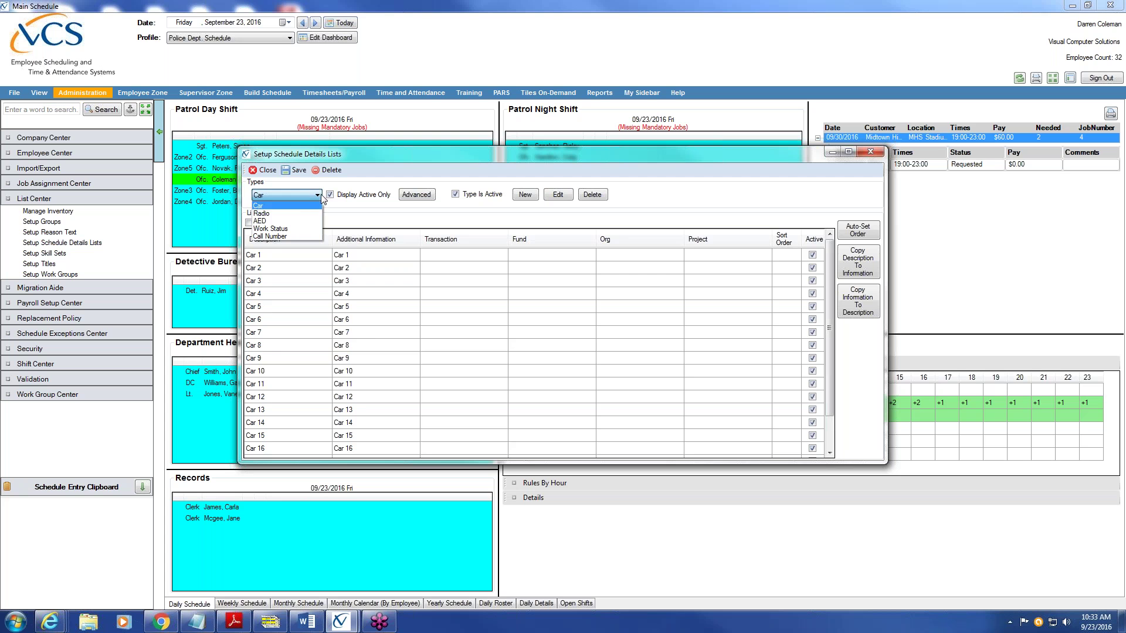
click(298, 214)
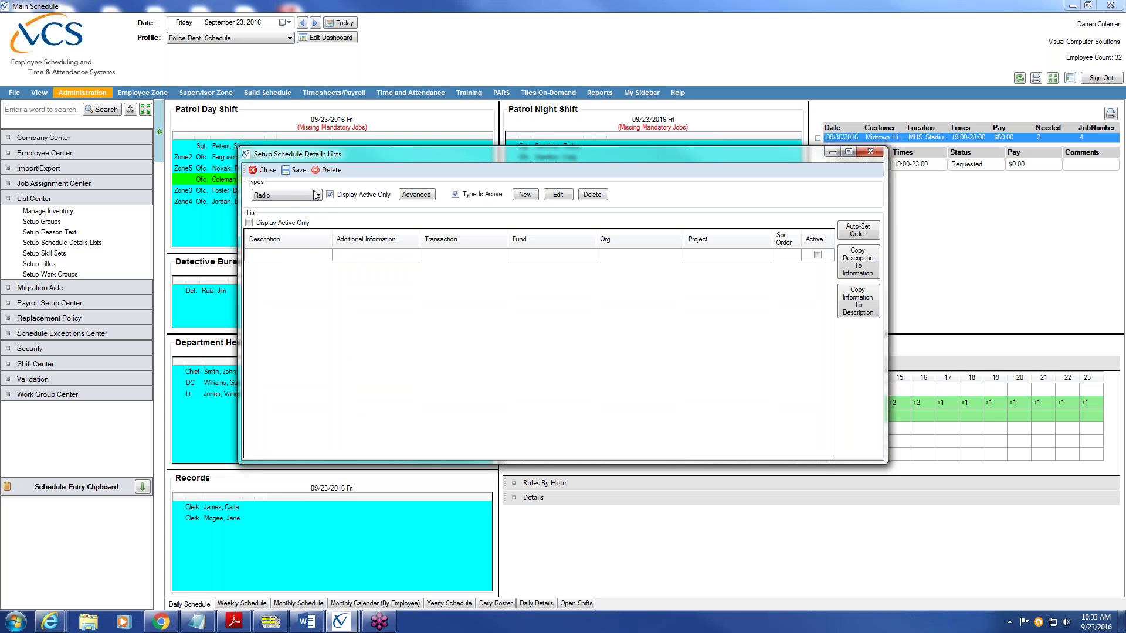
click(318, 195)
click(282, 203)
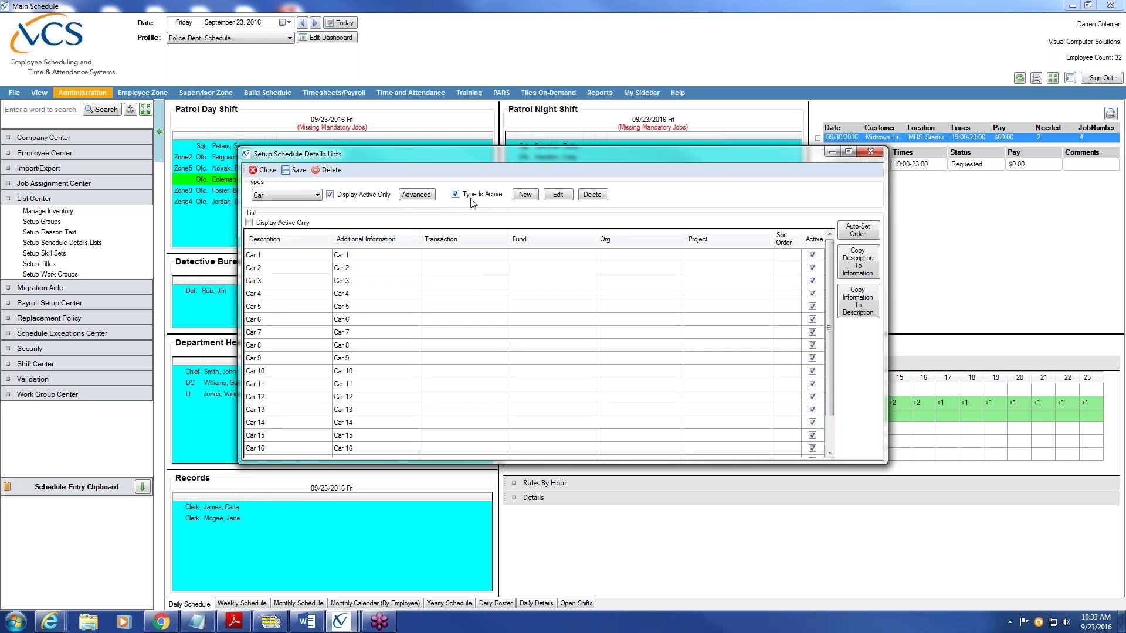
Step: Create a new schedule details type named Rifles
click(525, 196)
text(R)
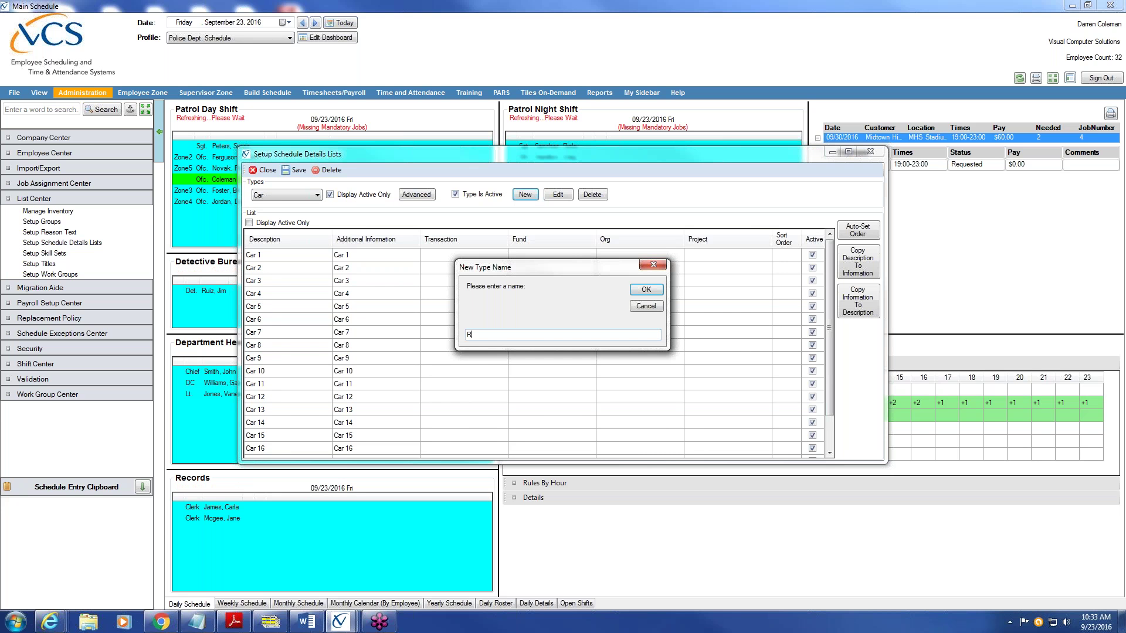
text(ifles)
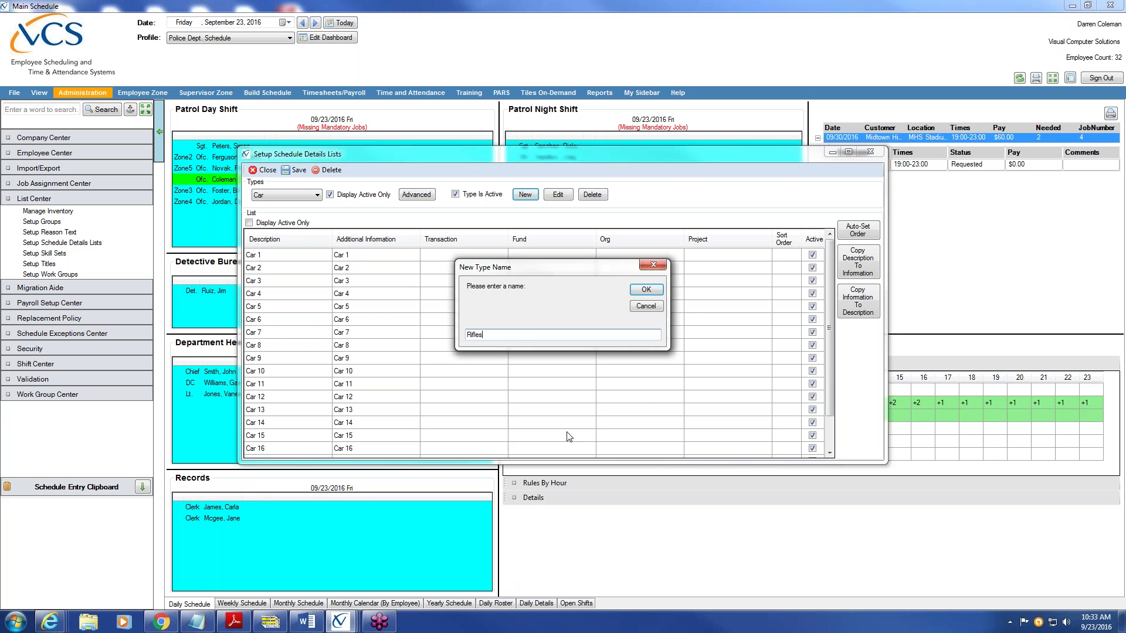
click(646, 290)
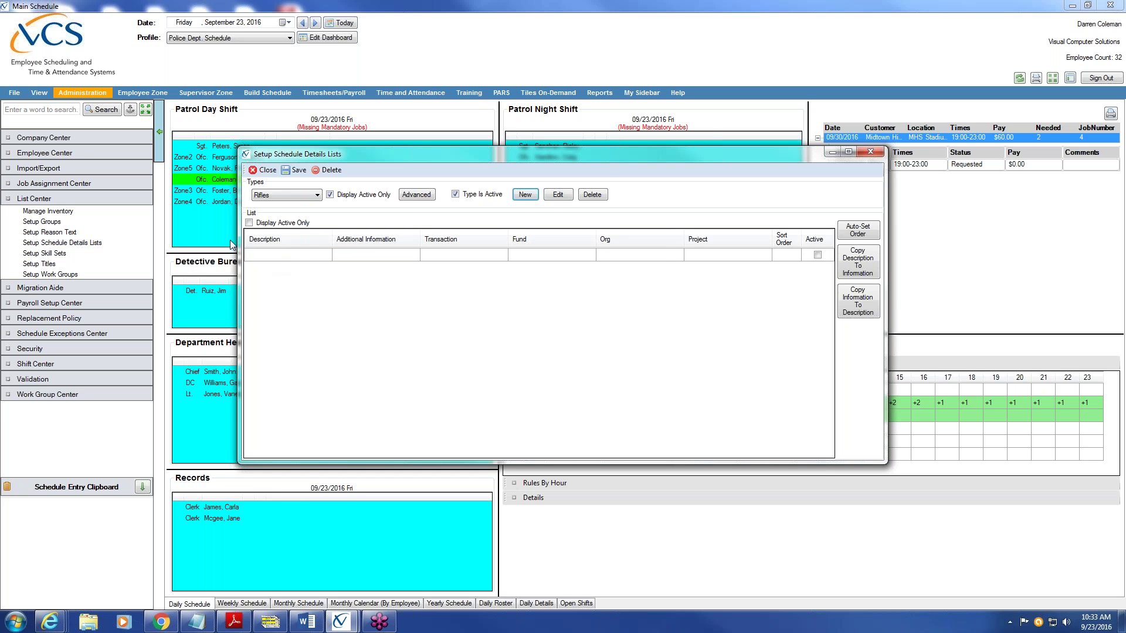
Step: Add the entries Rifle 1 and Rifle 2 to the Rifles list, repeating each name as its additional information
click(293, 254)
text(Rifle 1)
click(378, 252)
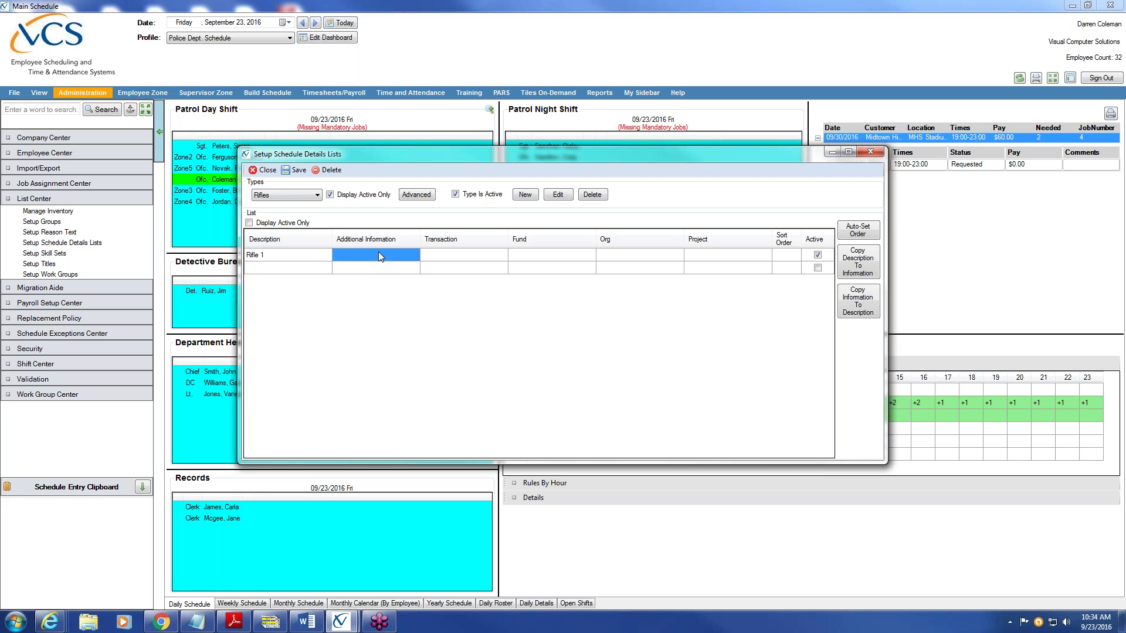
text(Rifle 1)
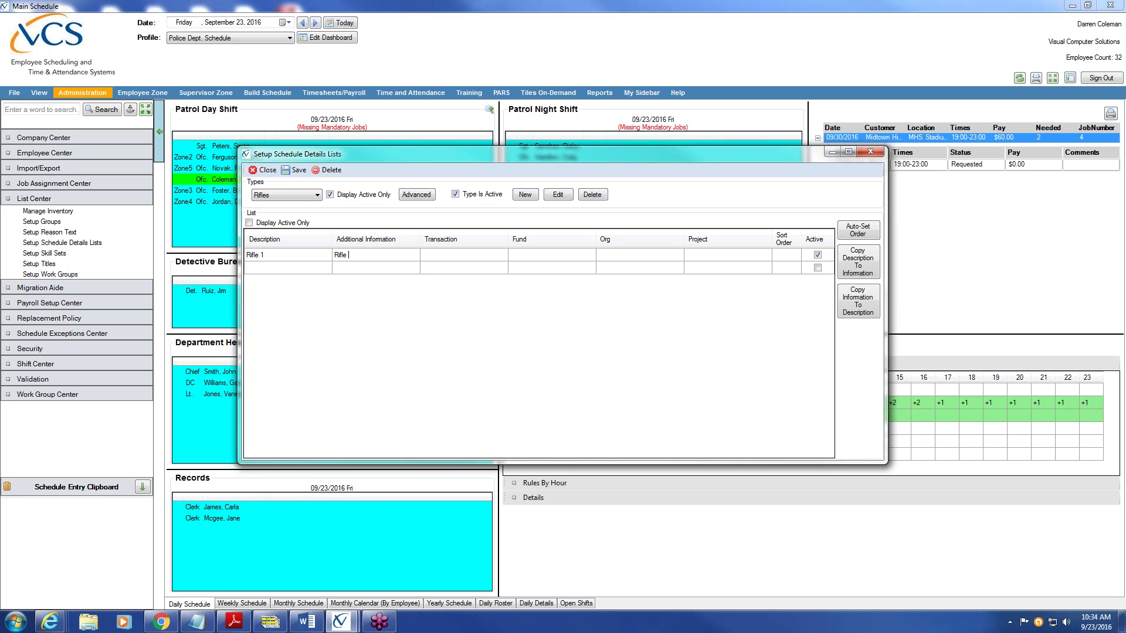
click(272, 267)
text(Rifle 2)
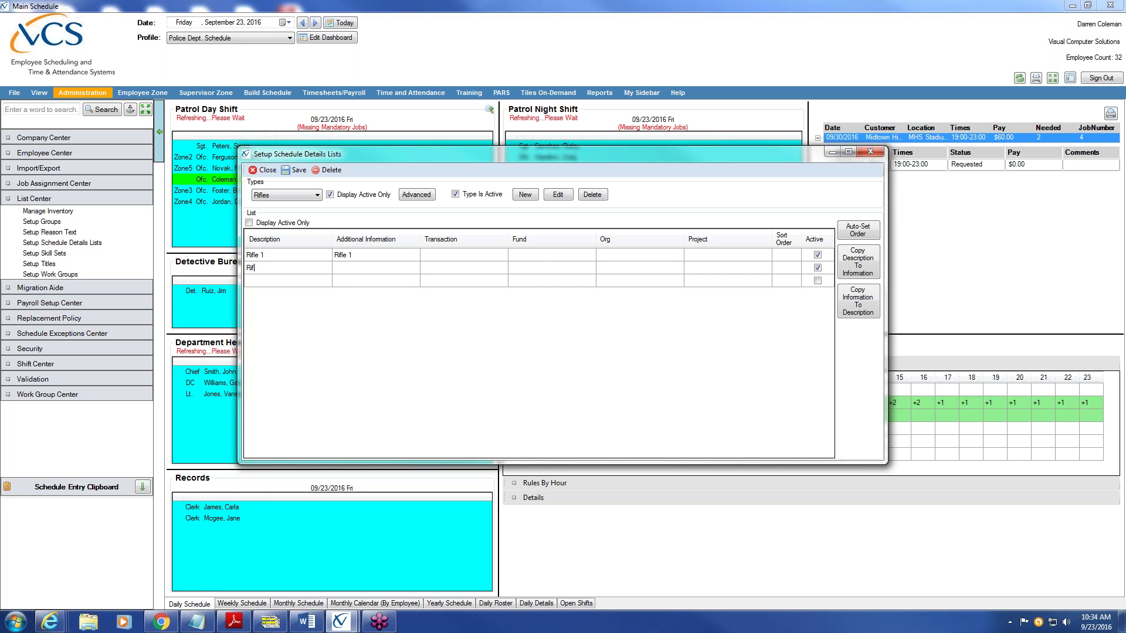
click(364, 269)
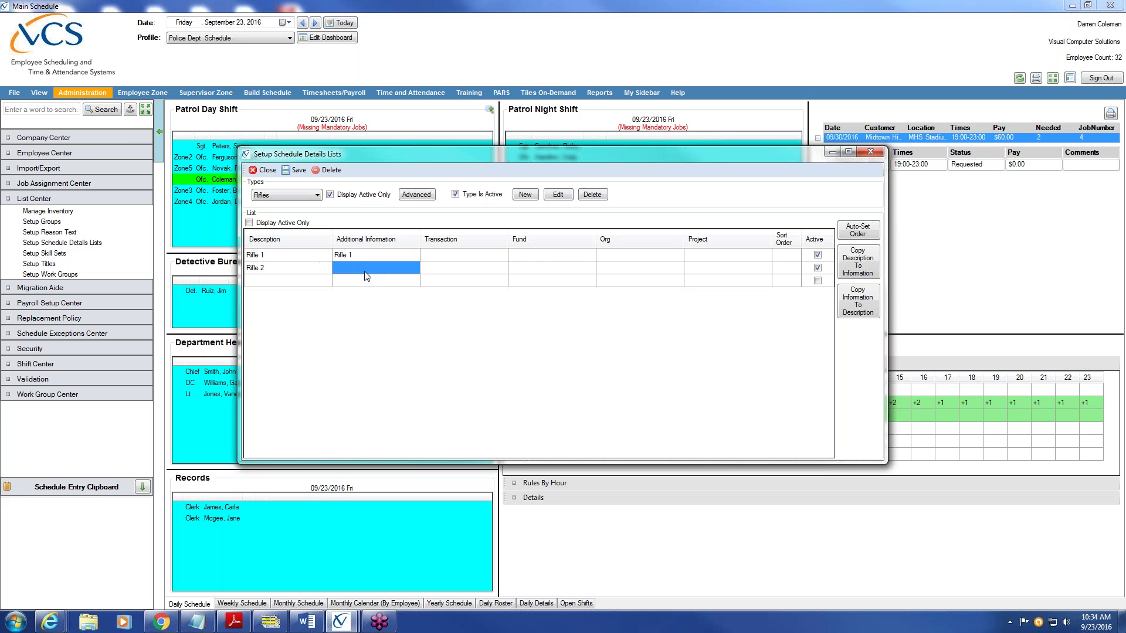
text(Rifle)
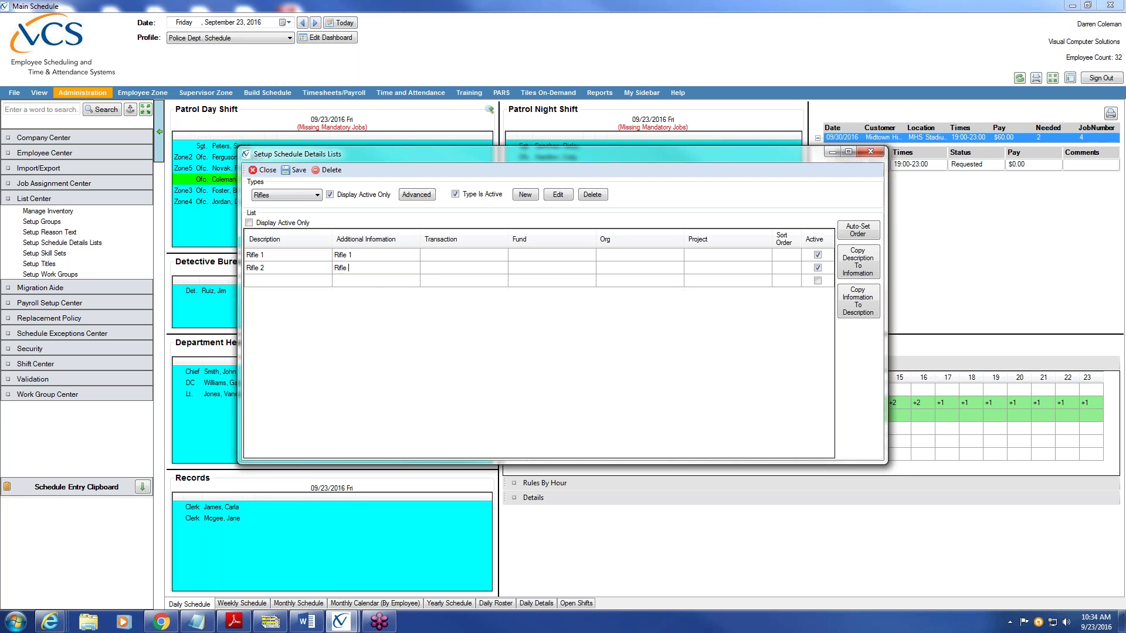
text( 2)
Step: Add a third entry, Rifle 3, to the Rifles list with Rifle 3 as its additional information
click(280, 278)
text(Ri)
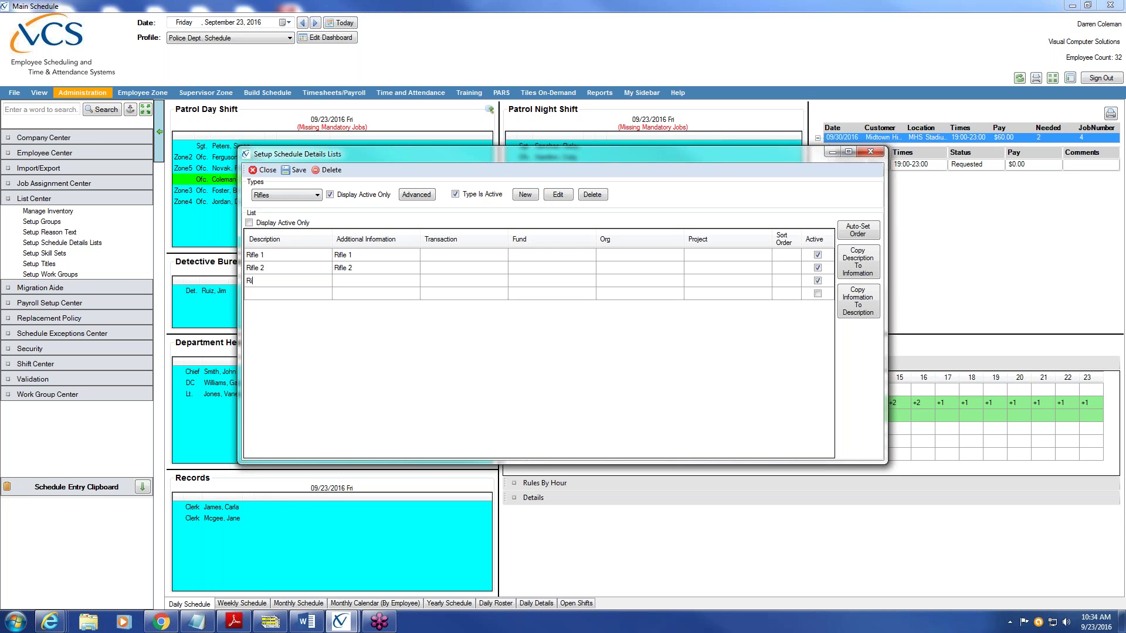
text(fle 3)
key(Tab)
text(R)
Step: Set the three rifle entries' sort orders to 1, 2 and 2, save the list, and close the setup
text(1)
key(Return)
text(2)
key(Return)
text(2)
click(300, 170)
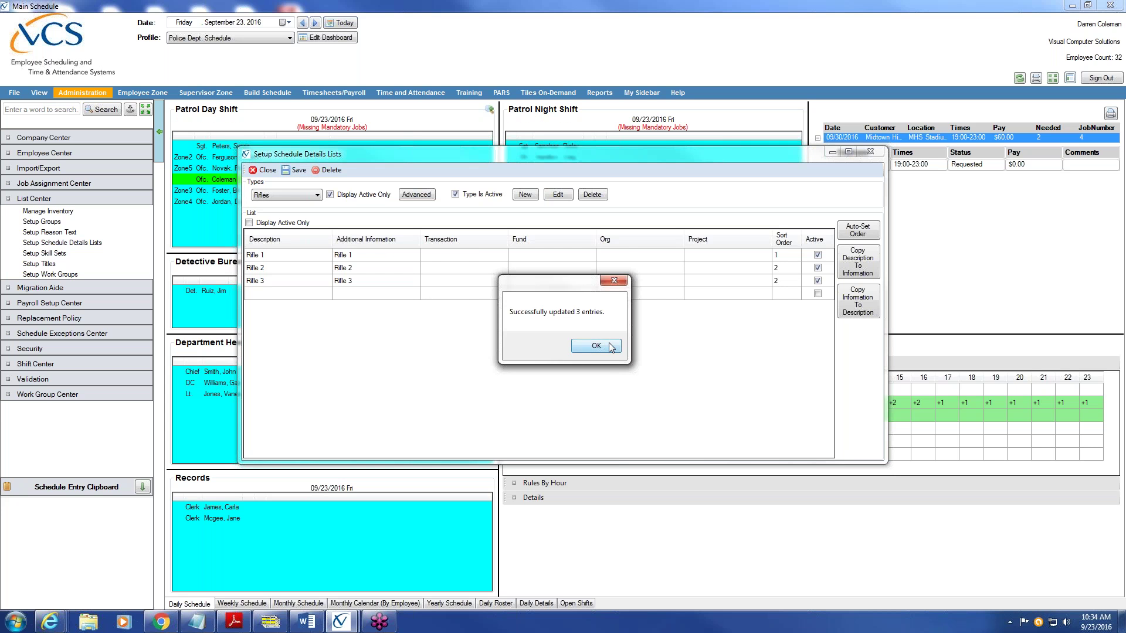
click(611, 347)
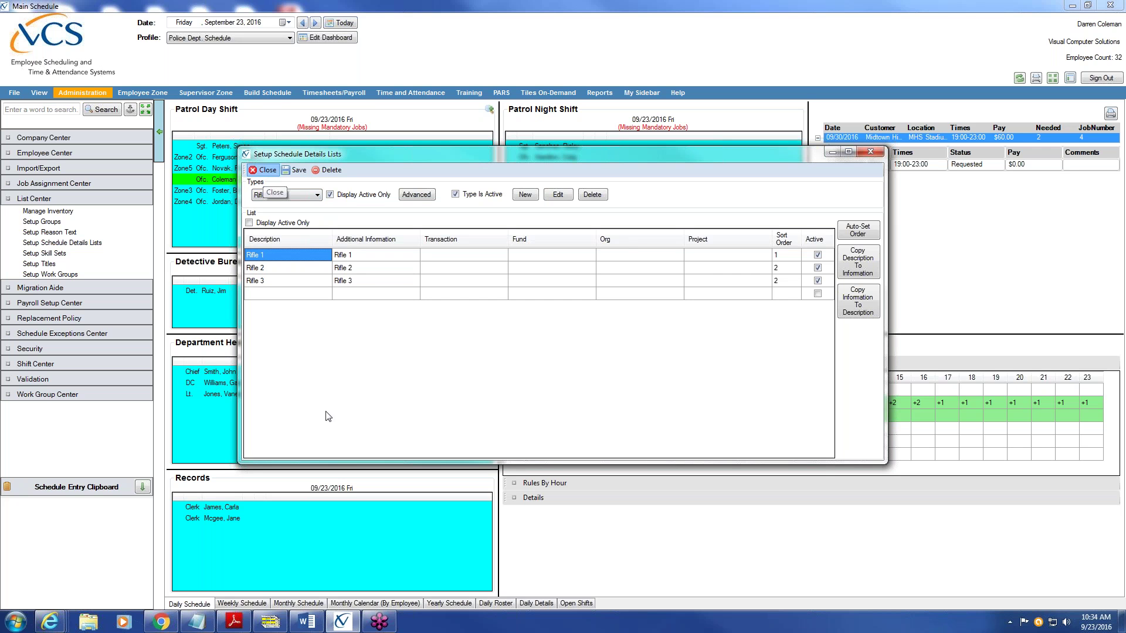
click(265, 171)
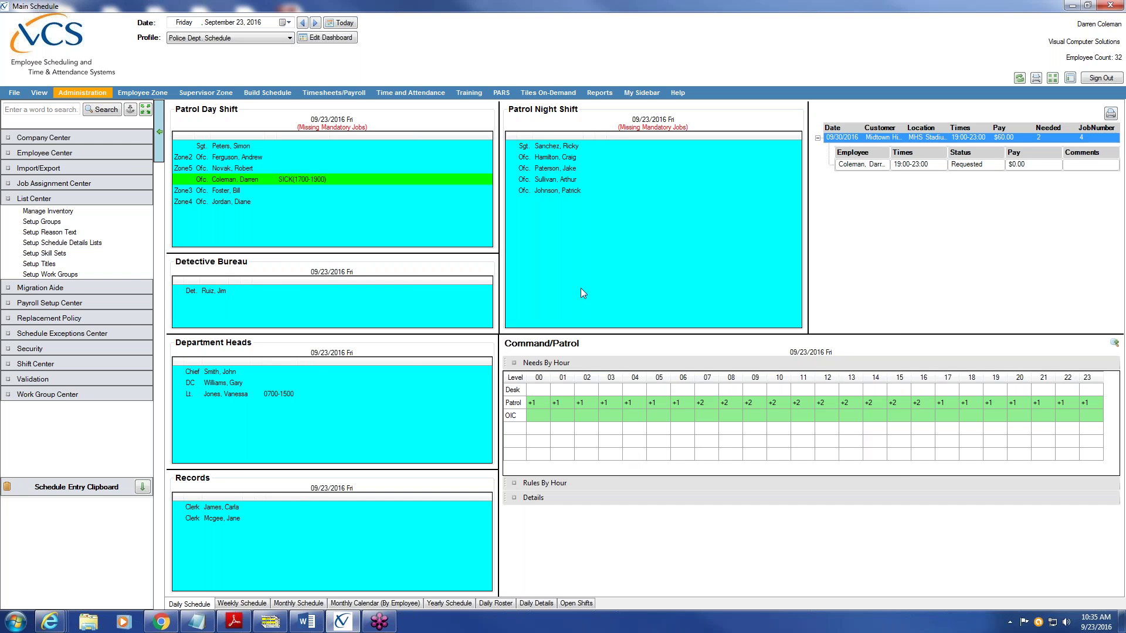
Step: Add Rifles to the details displayed on the dashboard's Patrol Day Shift tile, save the layout and leave edit mode
click(341, 40)
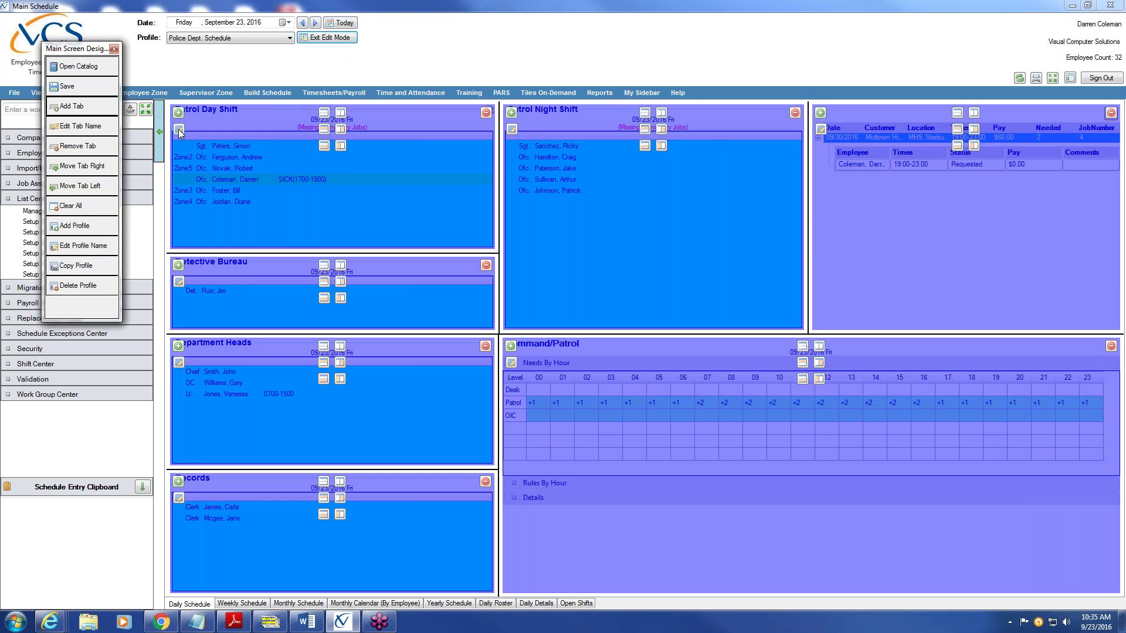
click(179, 130)
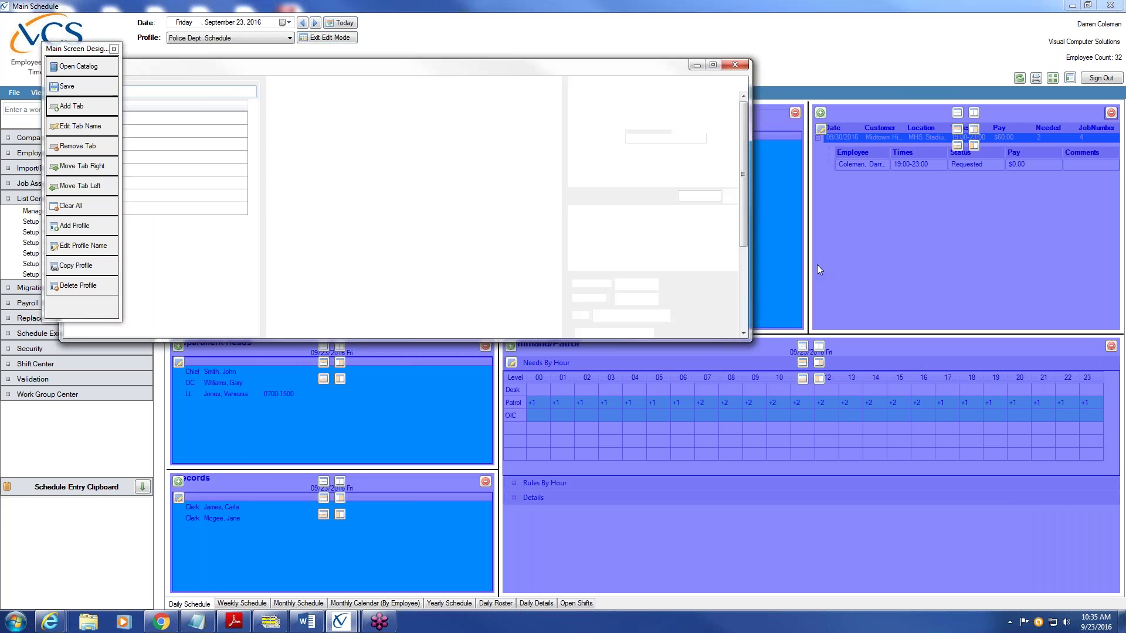
scroll(745, 223, down, 3)
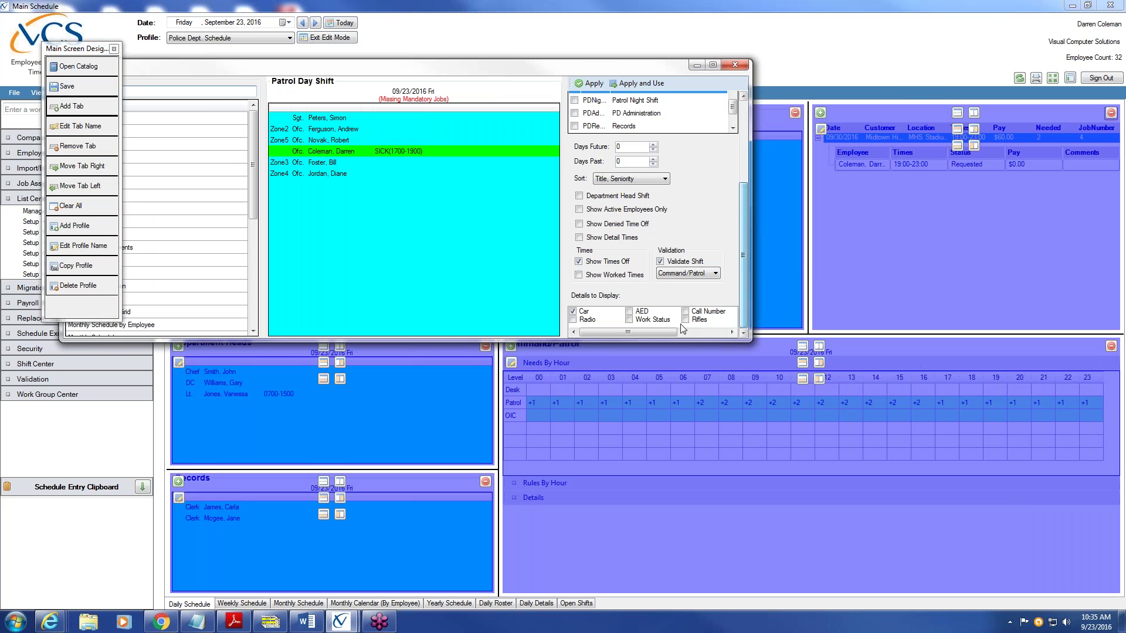
click(645, 85)
click(71, 87)
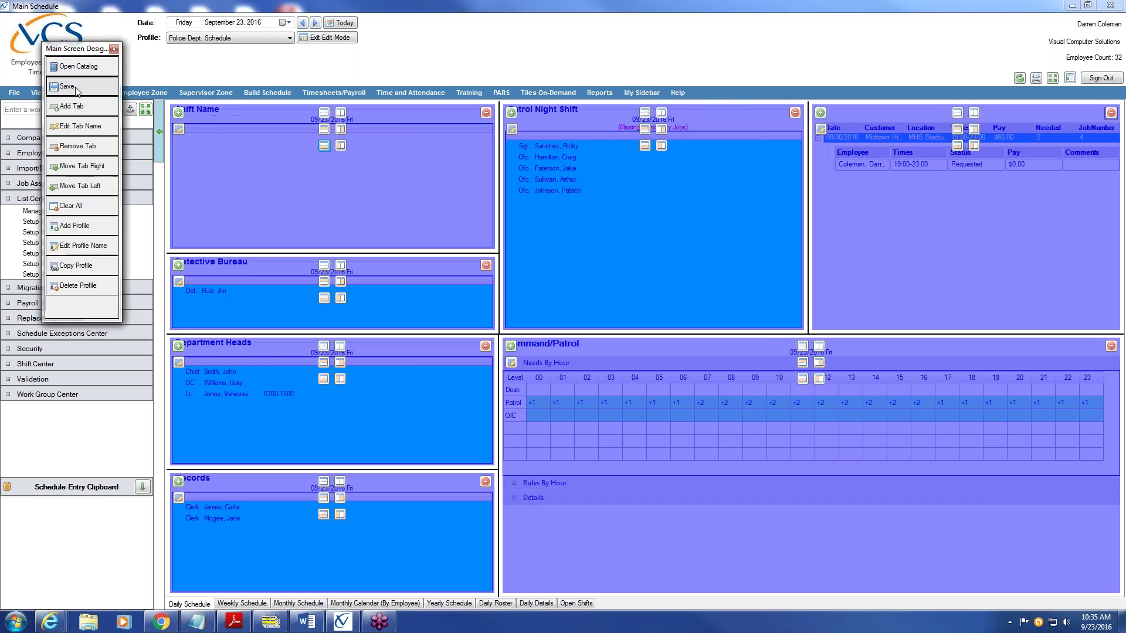
click(322, 40)
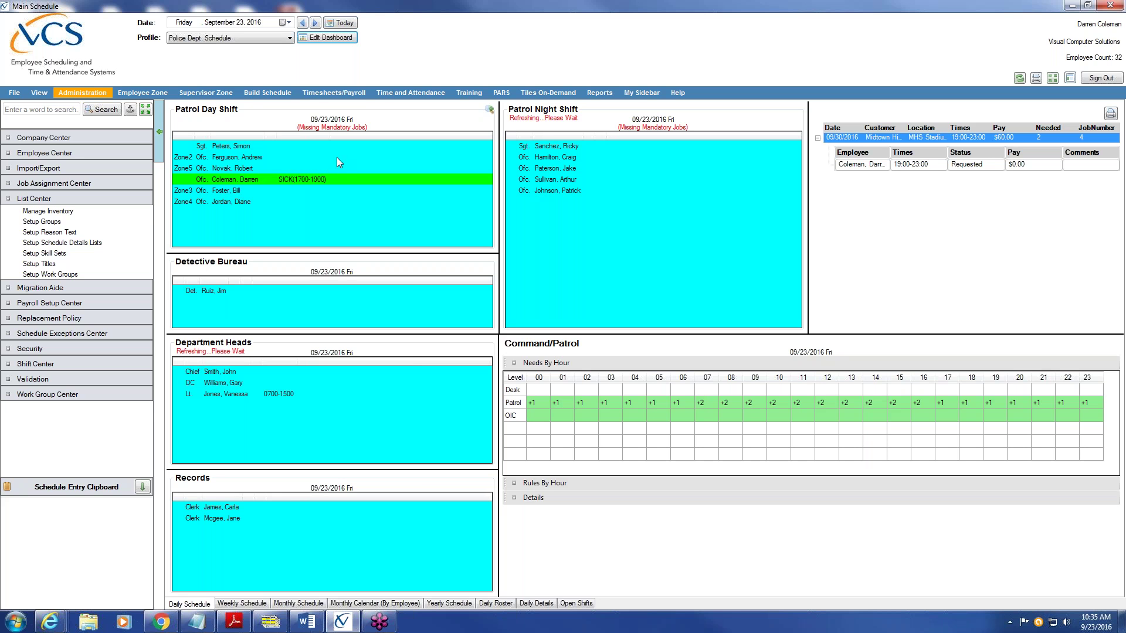
Step: Open the supervisor's daily assignments for the Patrol Day Shift and show the Rifles assignments
click(217, 97)
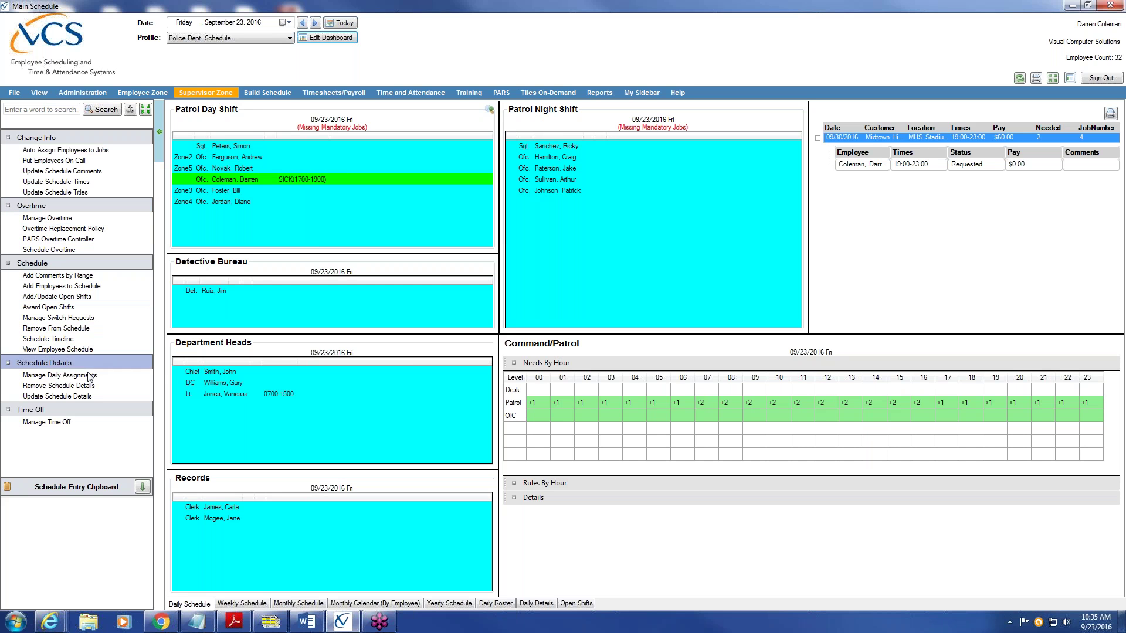
click(83, 377)
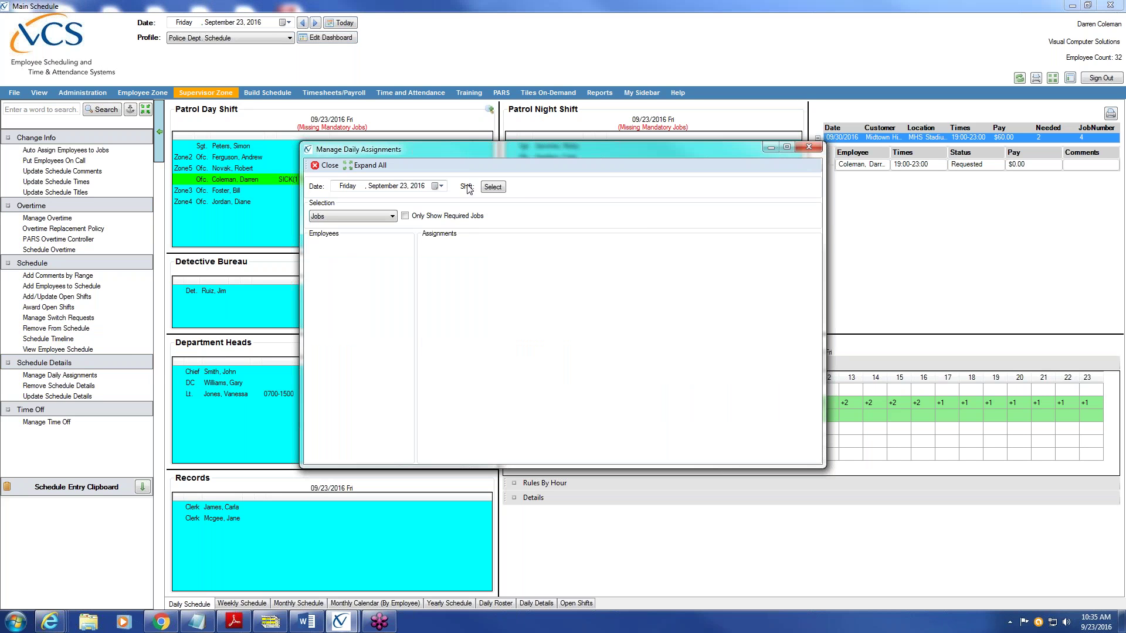
click(498, 190)
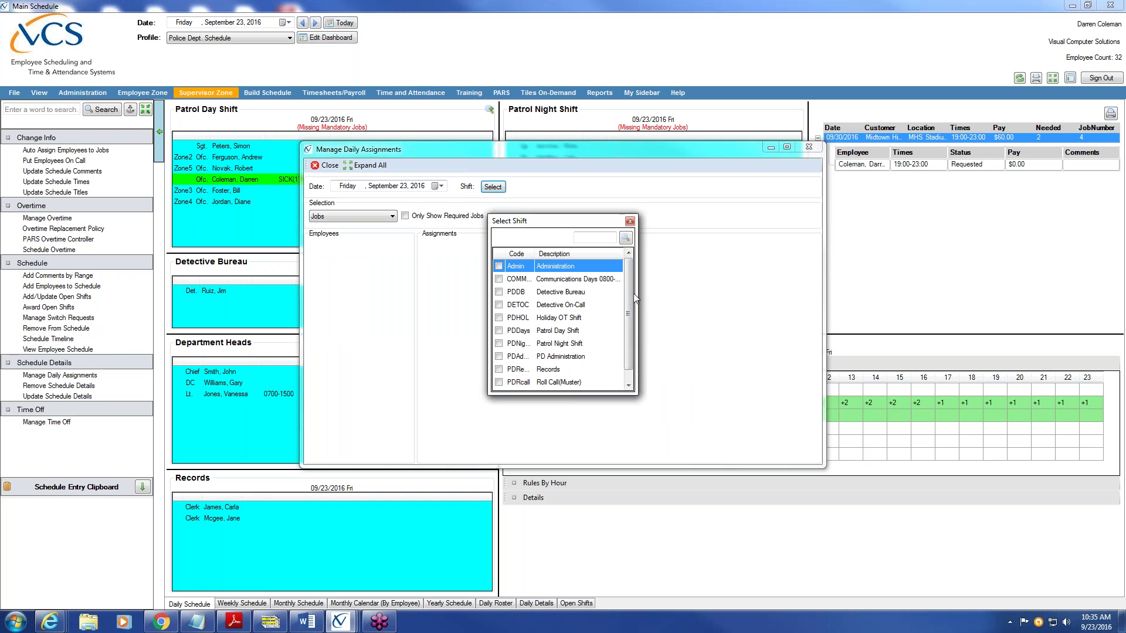
click(498, 332)
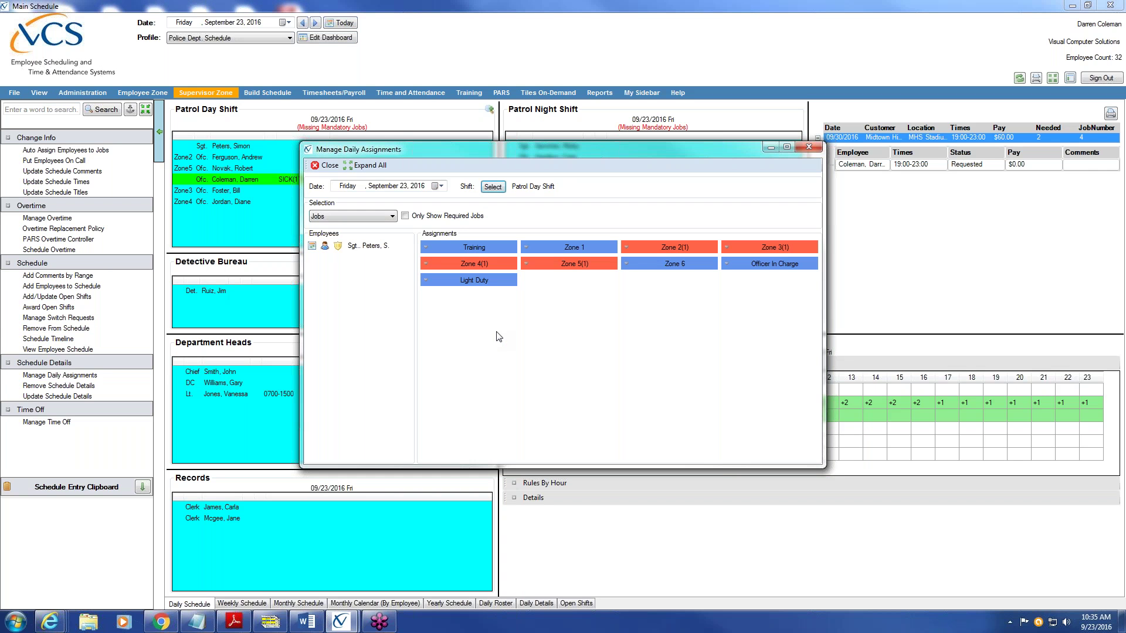
click(391, 215)
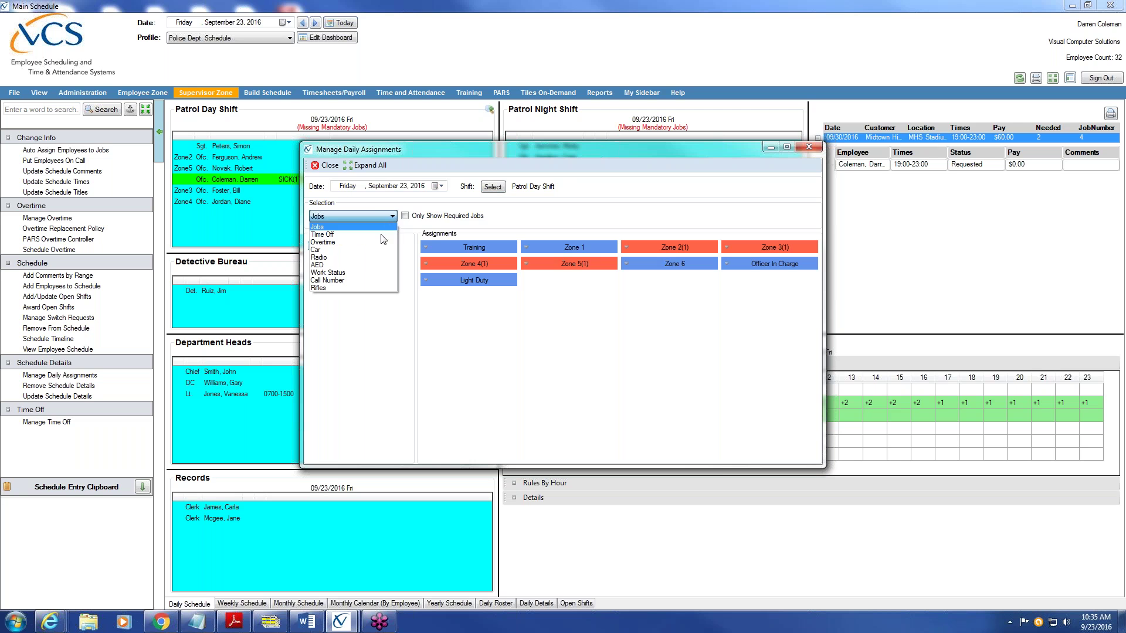
click(350, 287)
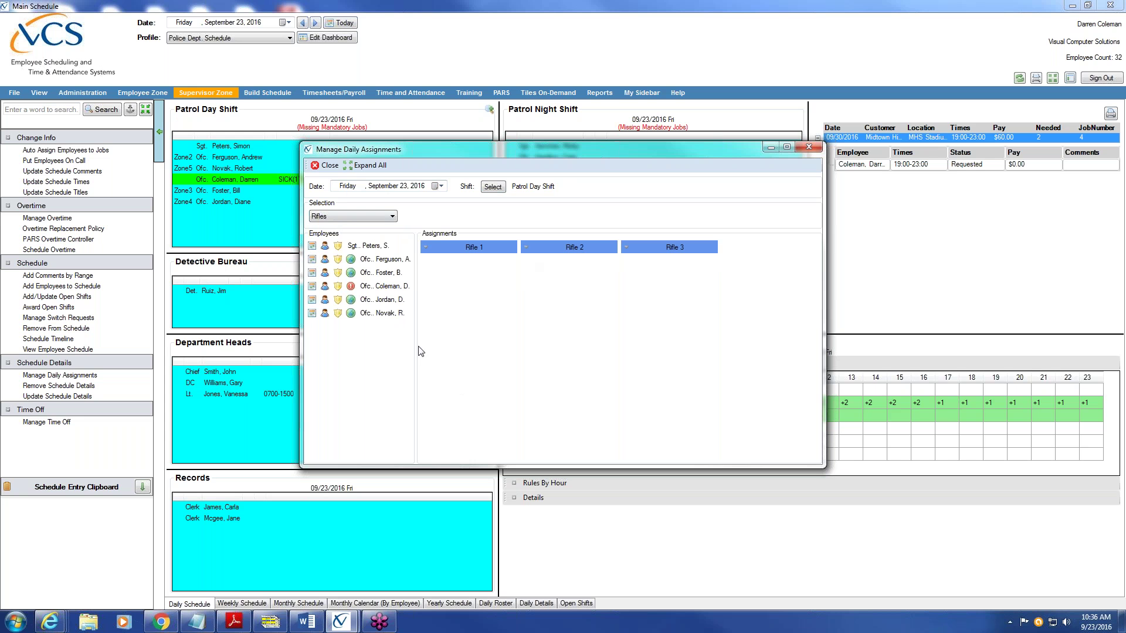
Step: Assign the sixth, fifth and third listed employees to Rifle 1, Rifle 2 and Rifle 3 respectively, close the window and refresh the schedule
drag(369, 315, 451, 355)
drag(384, 302, 657, 246)
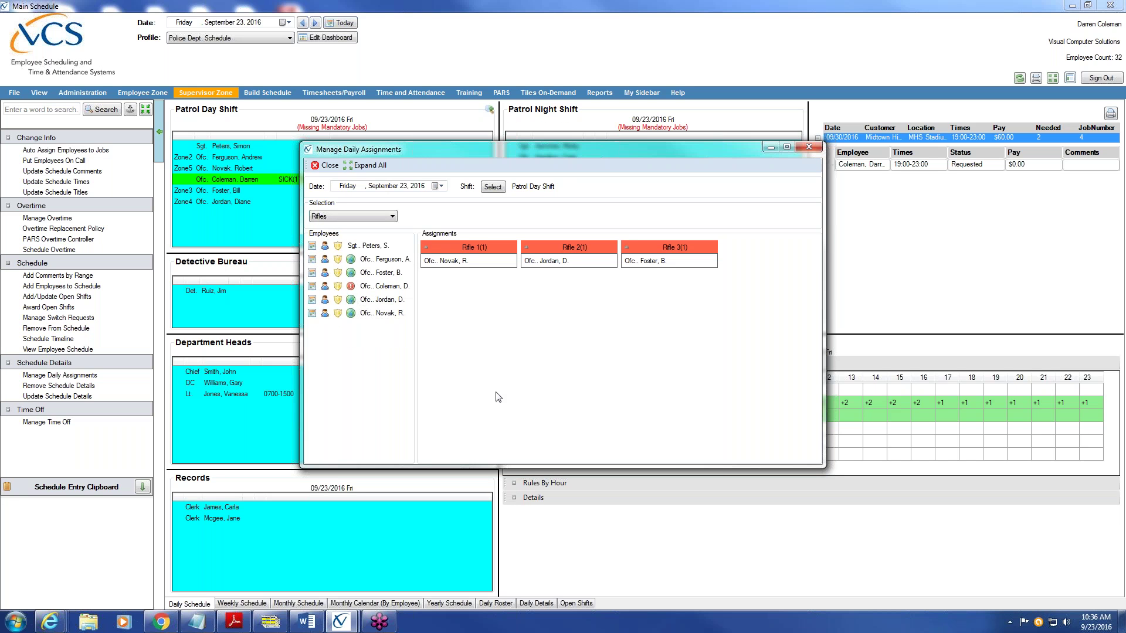
click(325, 166)
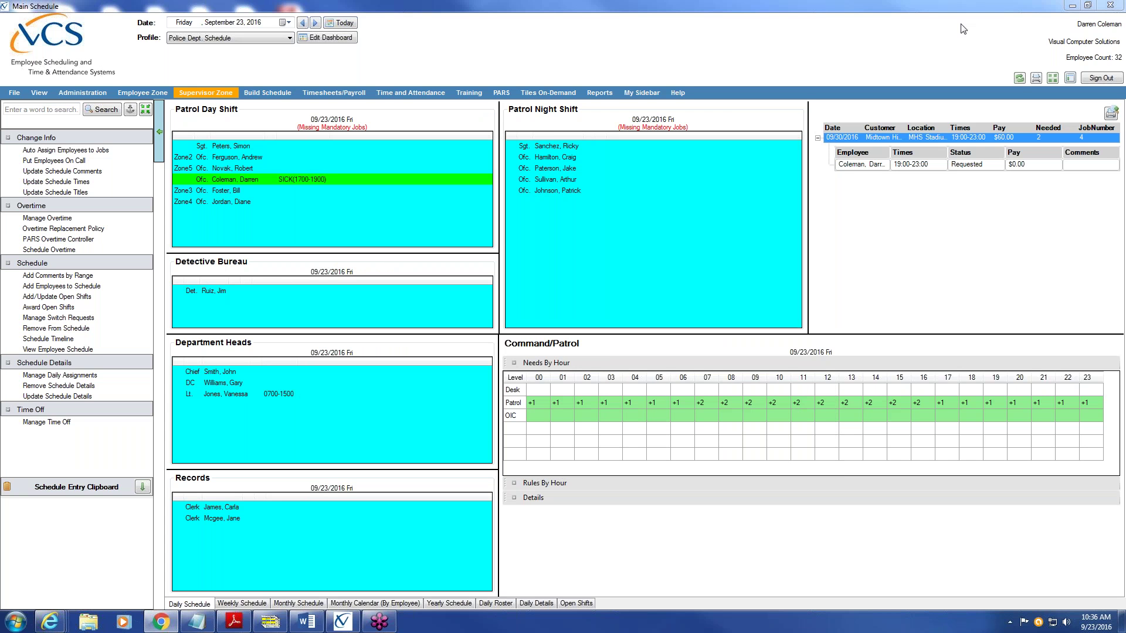
click(1018, 80)
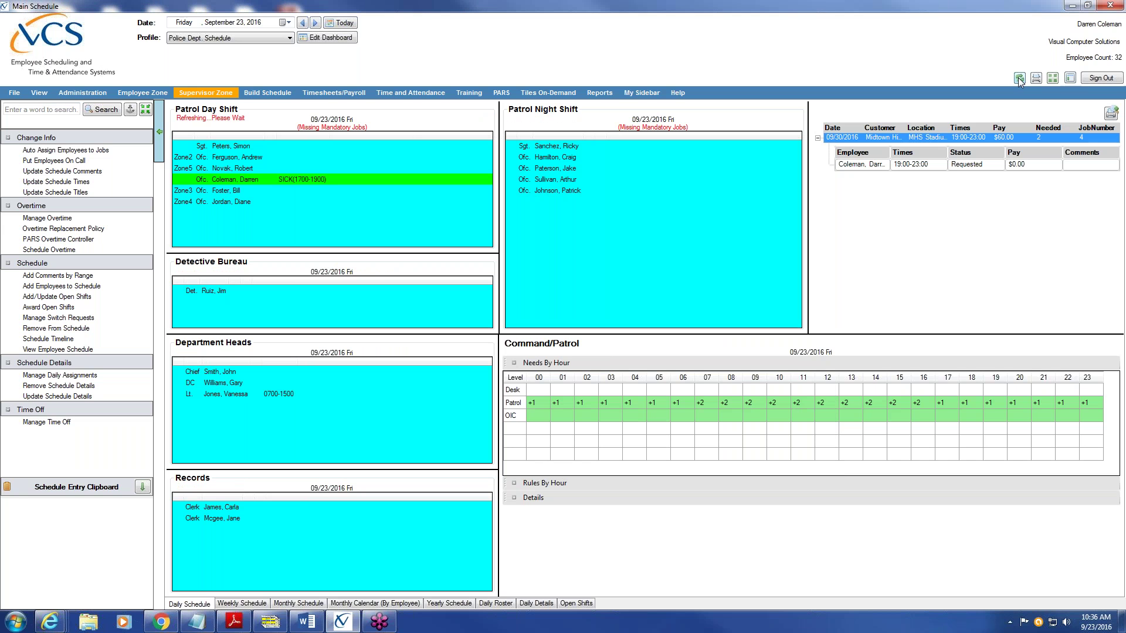